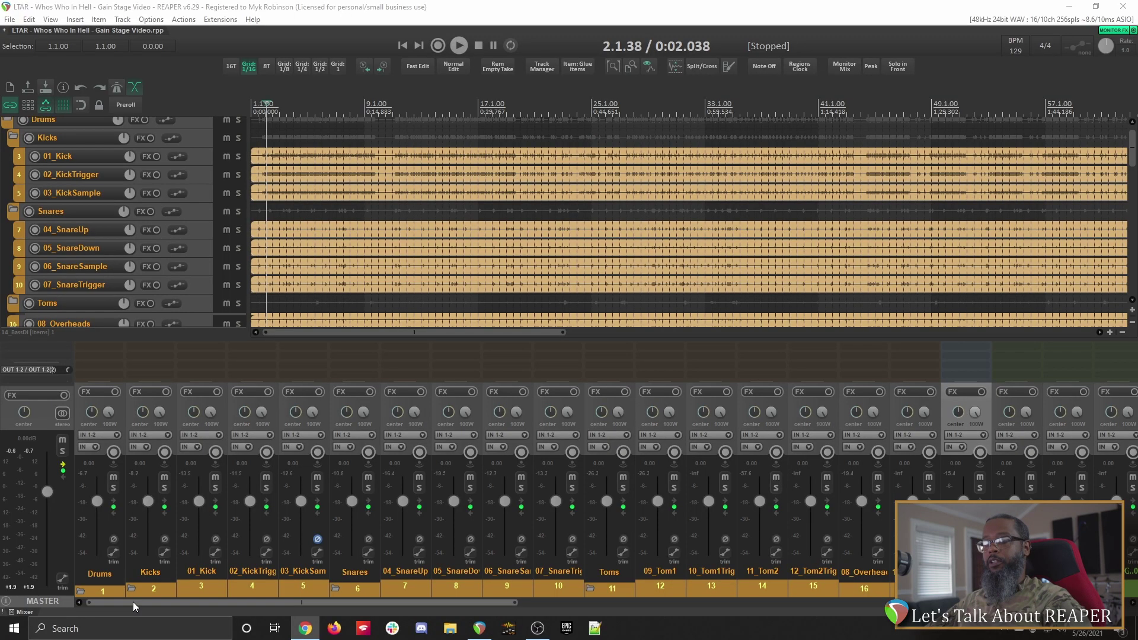
- Play the full mix at unity from about 0:18 while watching the master meter, then stop at 0:18.928
drag(133, 603, 673, 616)
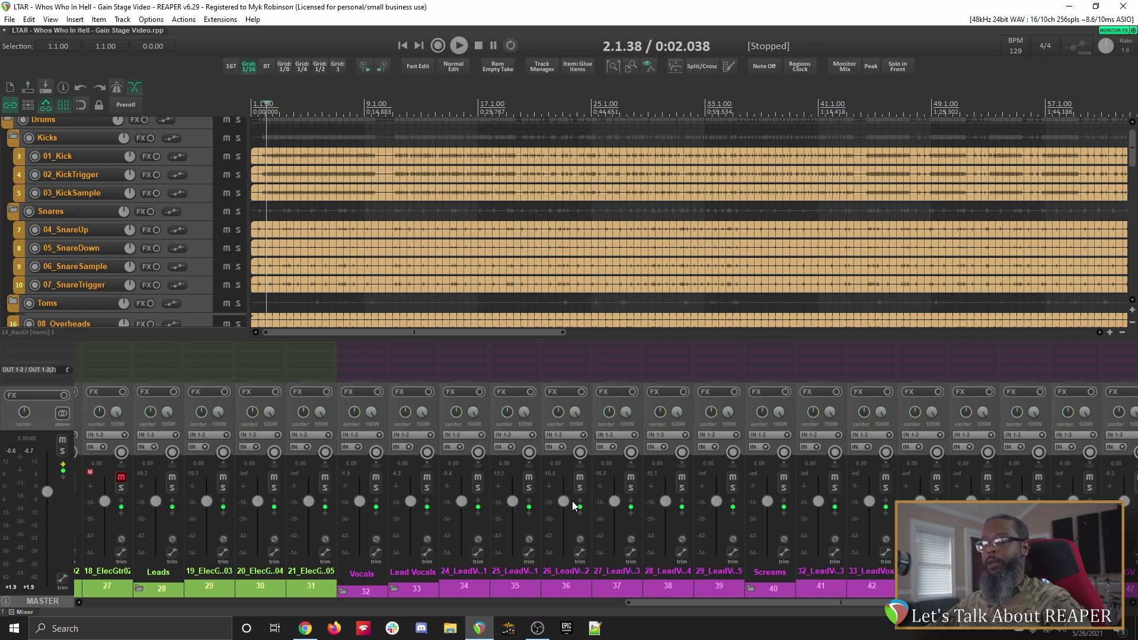
click(395, 102)
key(space)
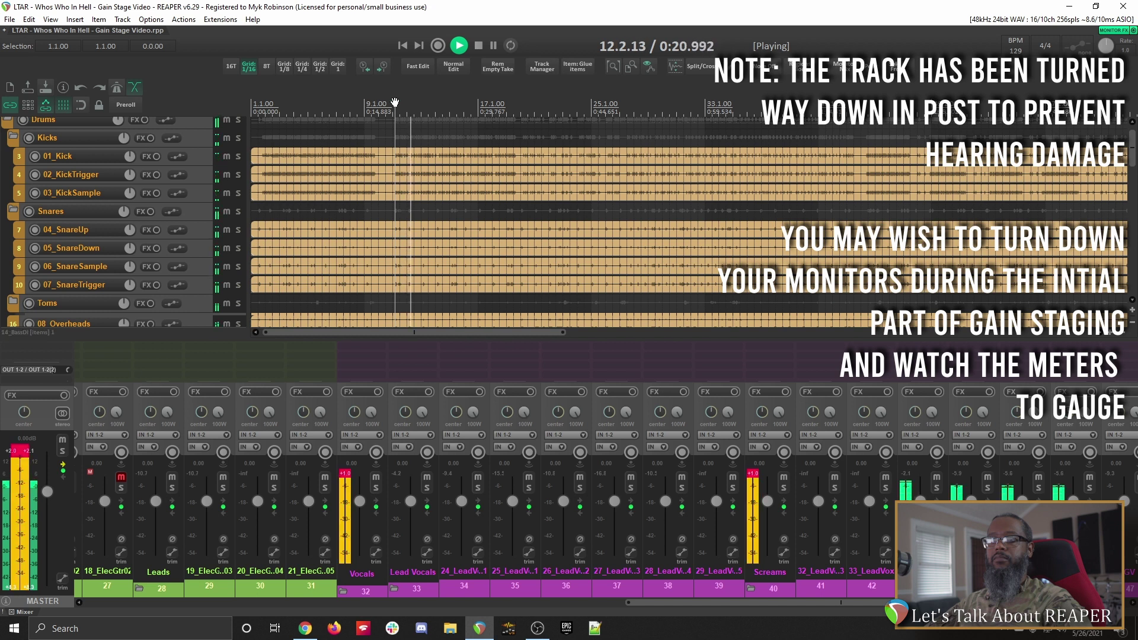
key(space)
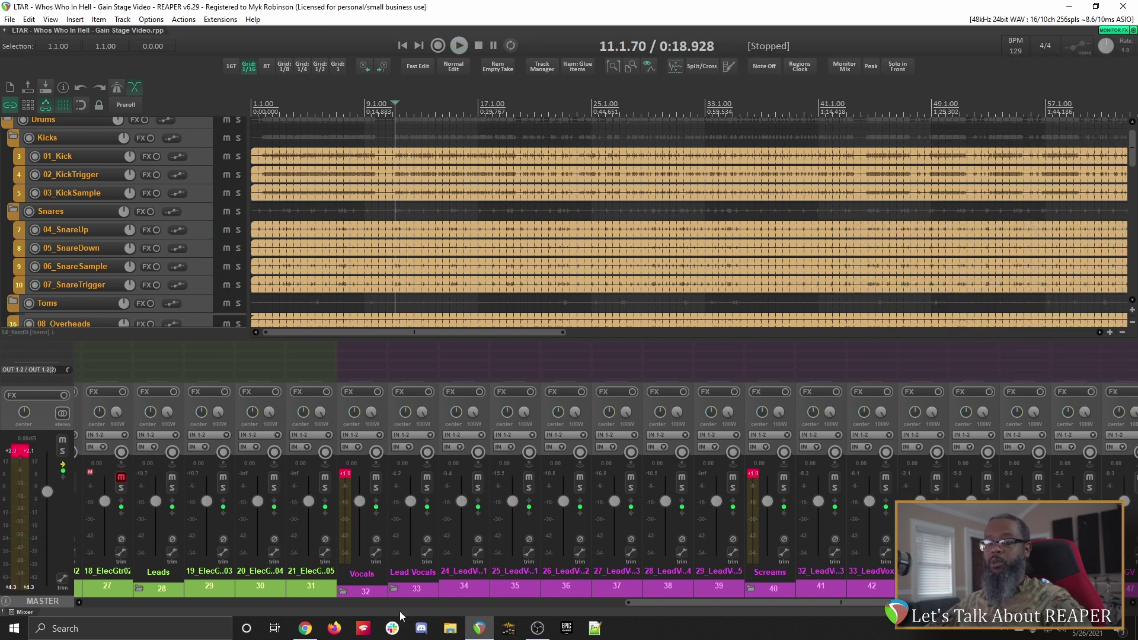
drag(649, 603, 741, 355)
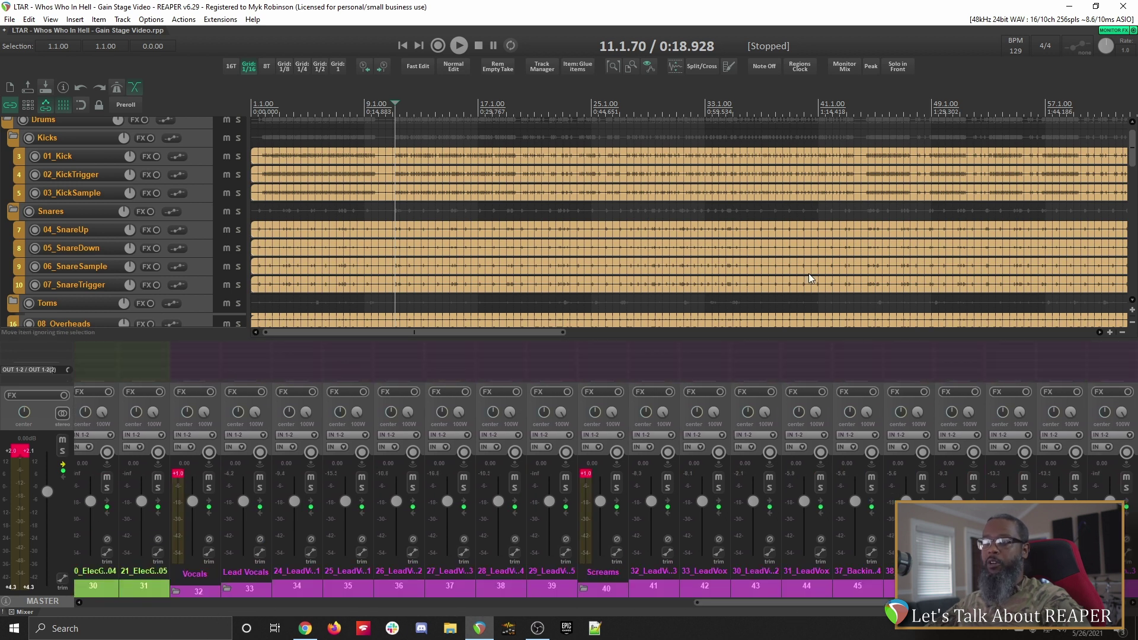
drag(810, 278, 372, 627)
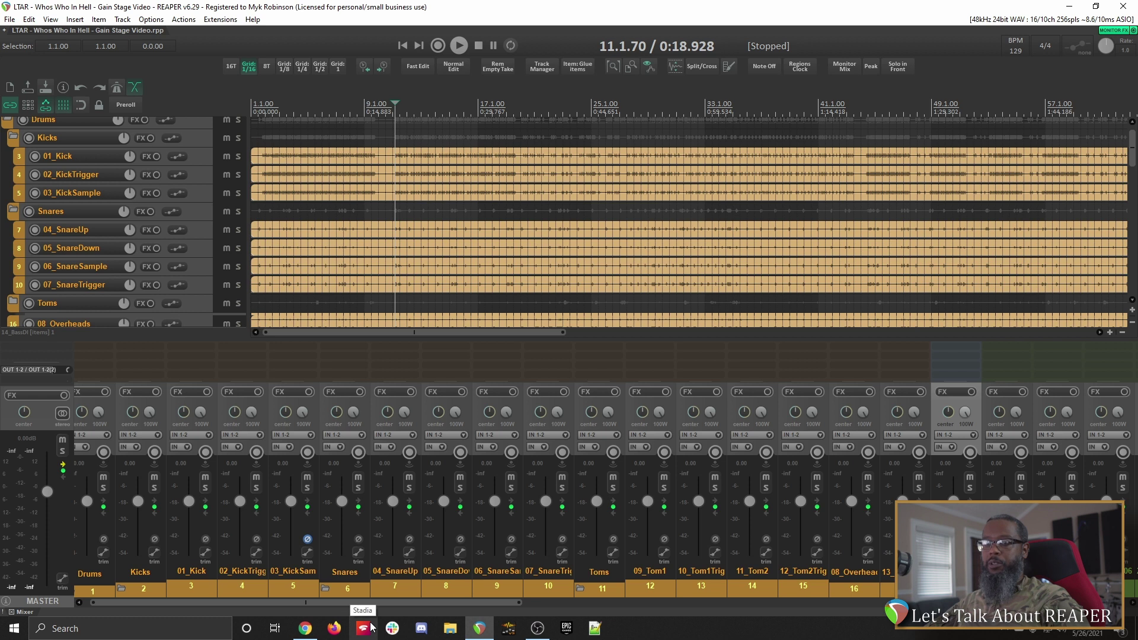
- Solo the Screams folder in the mixer, listen to it alone, and select it to show the vocal tracks
drag(371, 602, 961, 605)
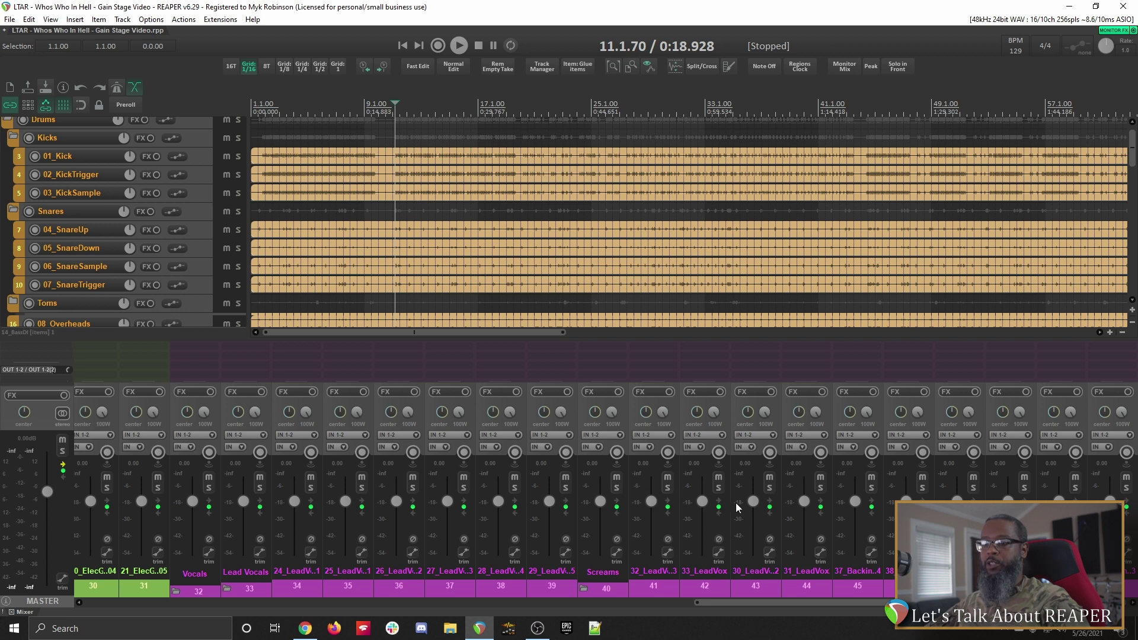
click(617, 489)
key(space)
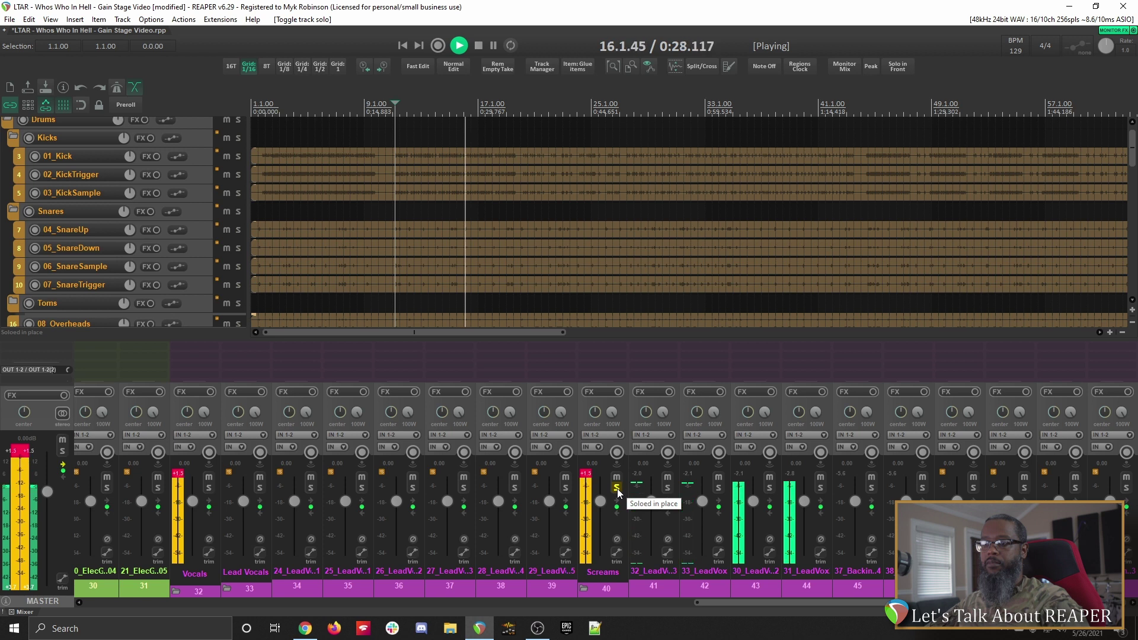
key(space)
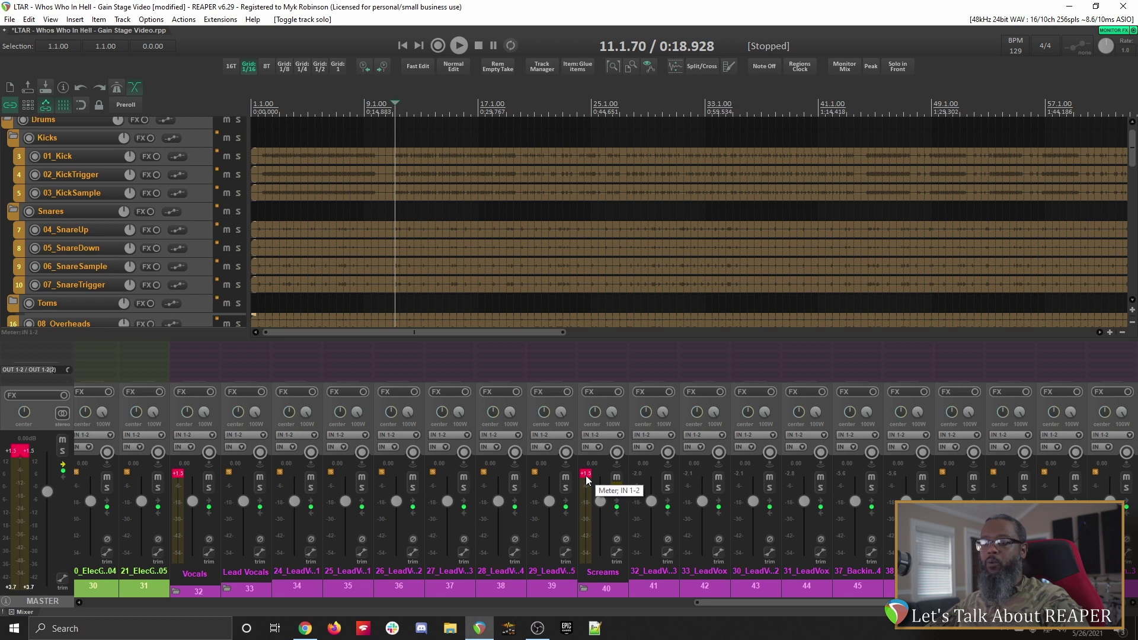
click(616, 487)
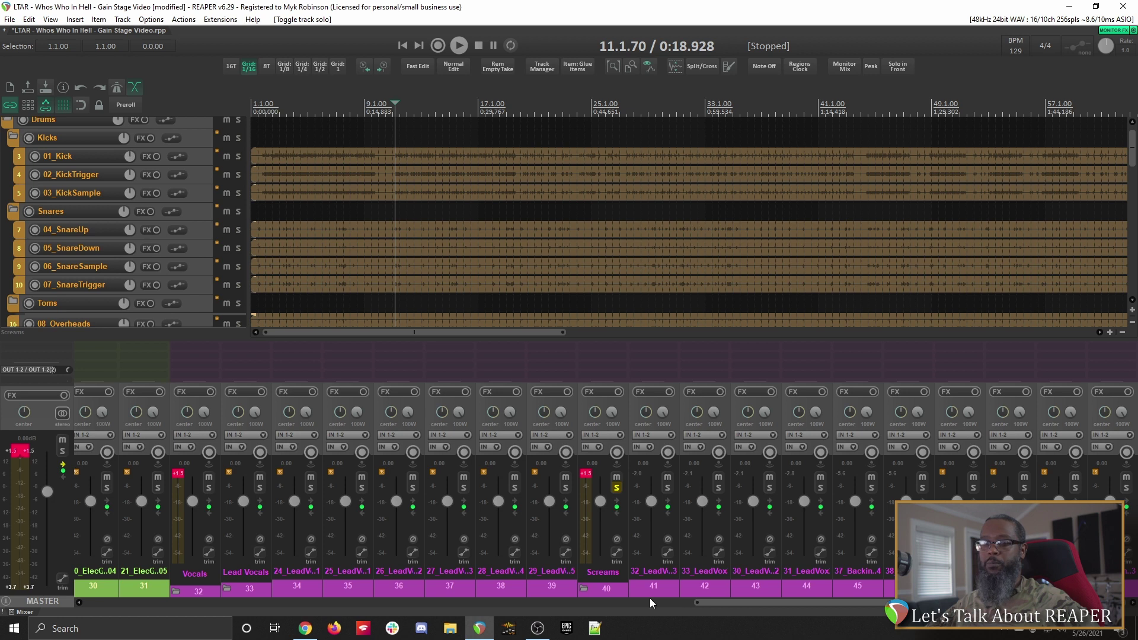
click(603, 361)
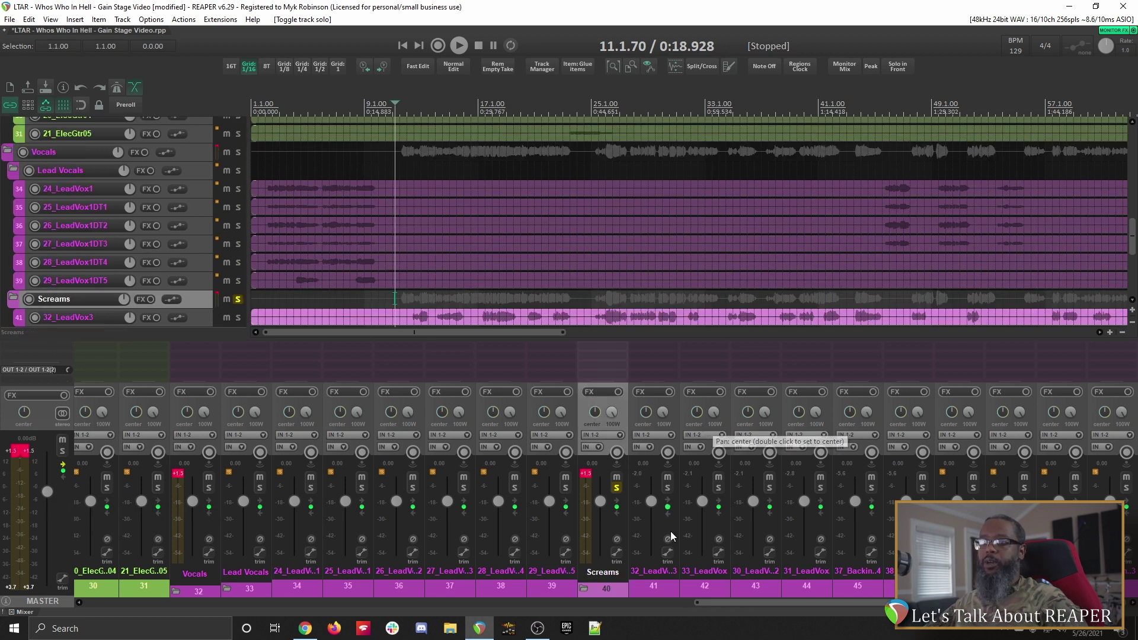
- Select and enlarge 32_LeadVox3, trial-lower its item volume to -3.20 dB, then reset it to 0 dB
click(665, 591)
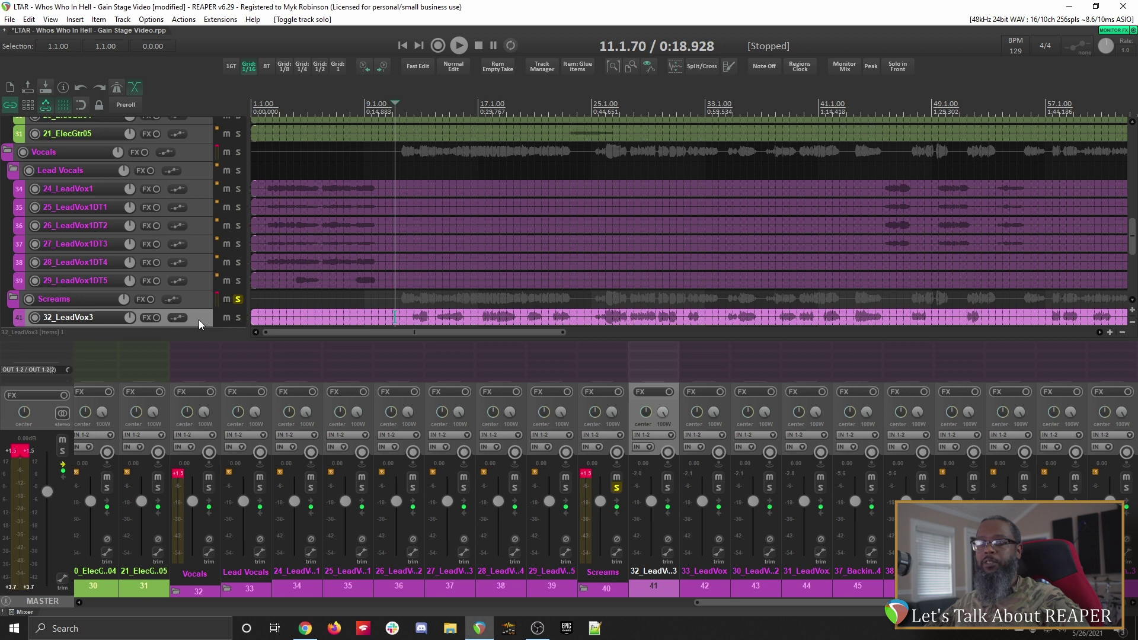
click(331, 318)
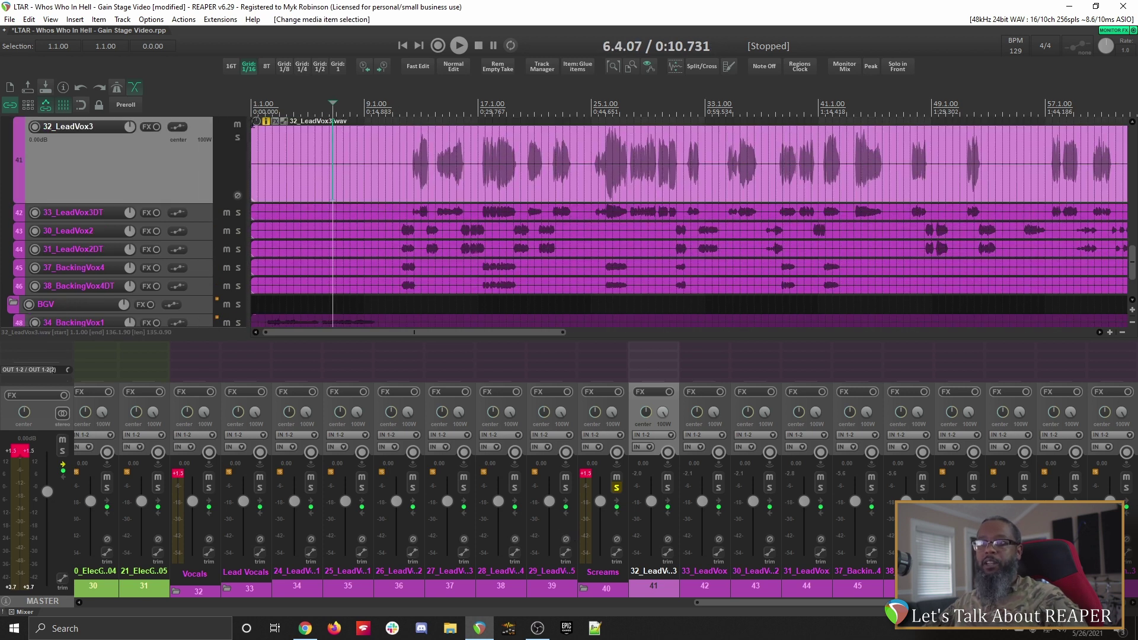
mouse_move(258, 122)
mouse_move(257, 121)
mouse_down()
mouse_move(261, 157)
mouse_move(264, 135)
mouse_up()
double_click(257, 122)
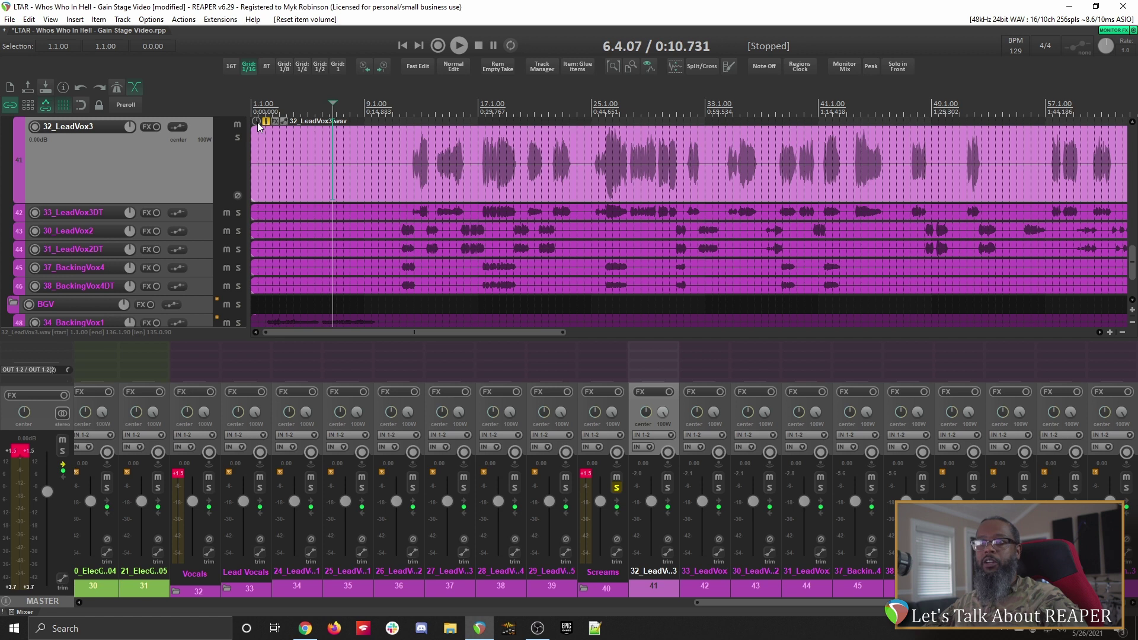
click(151, 19)
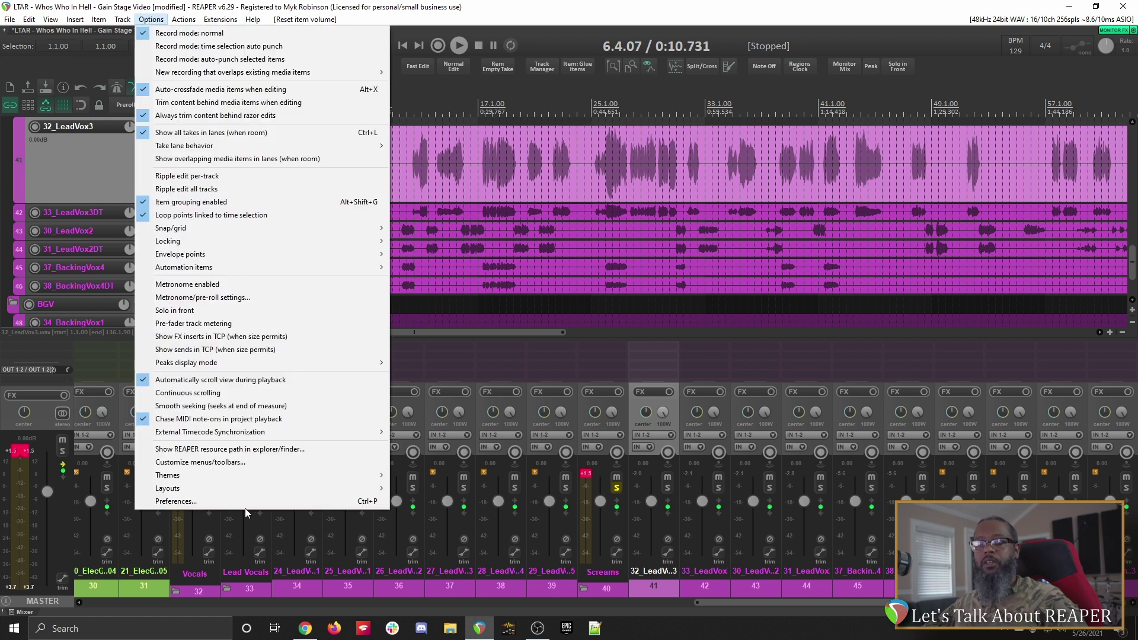
click(178, 501)
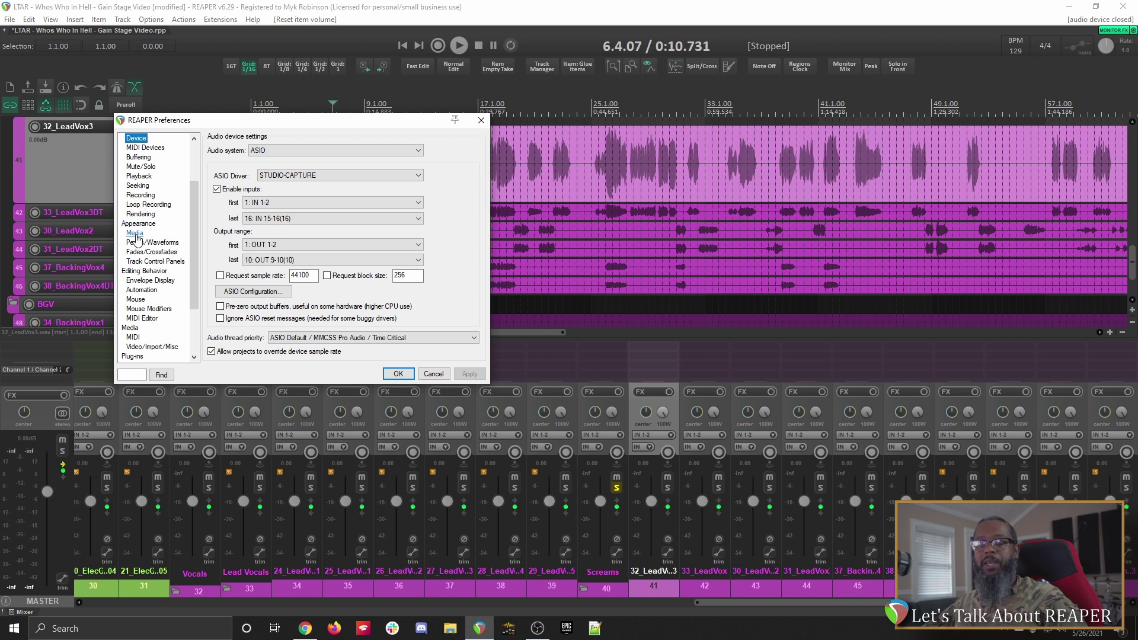
click(135, 234)
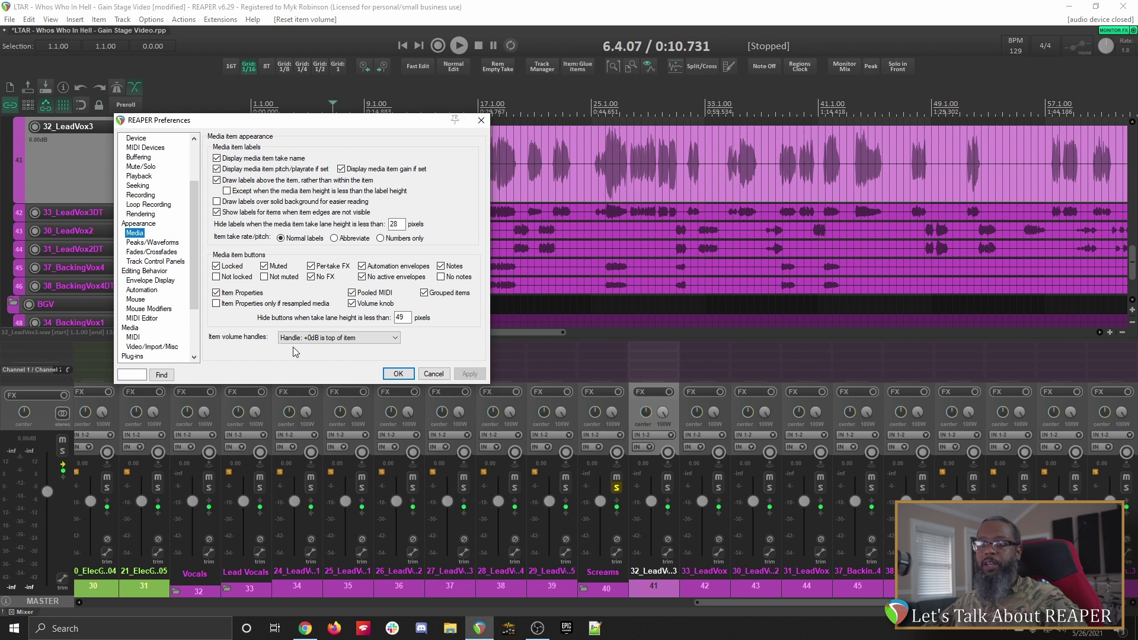
click(398, 374)
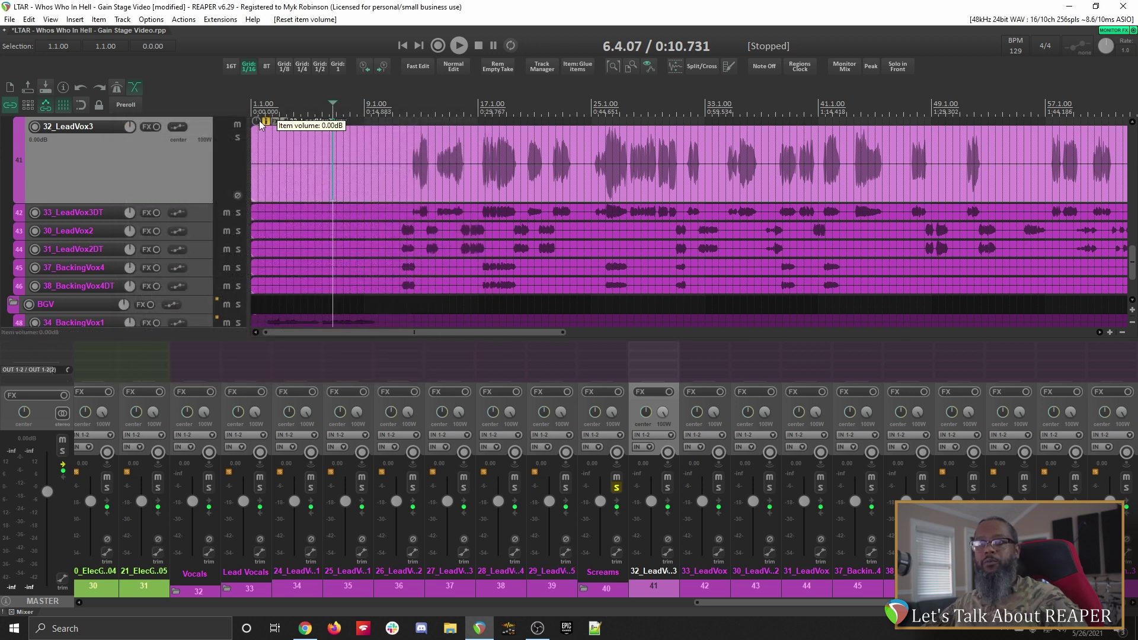
- Solo 32_LeadVox3 with F6, pull its item volume down, and play it from near bar 11
key(F6)
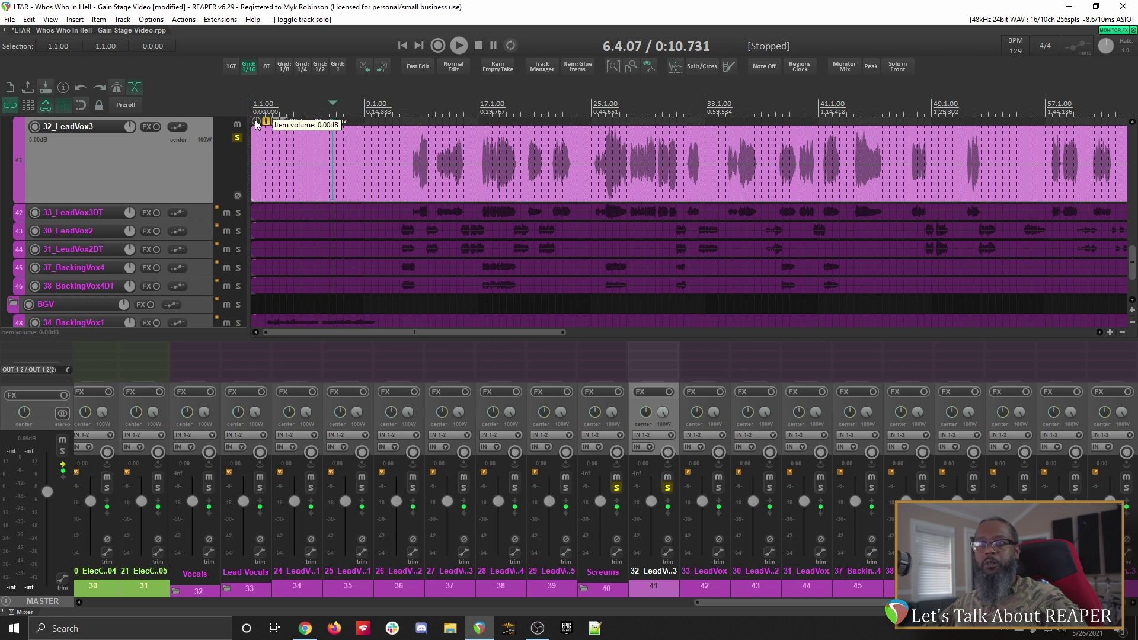
drag(256, 120, 257, 171)
click(406, 104)
key(space)
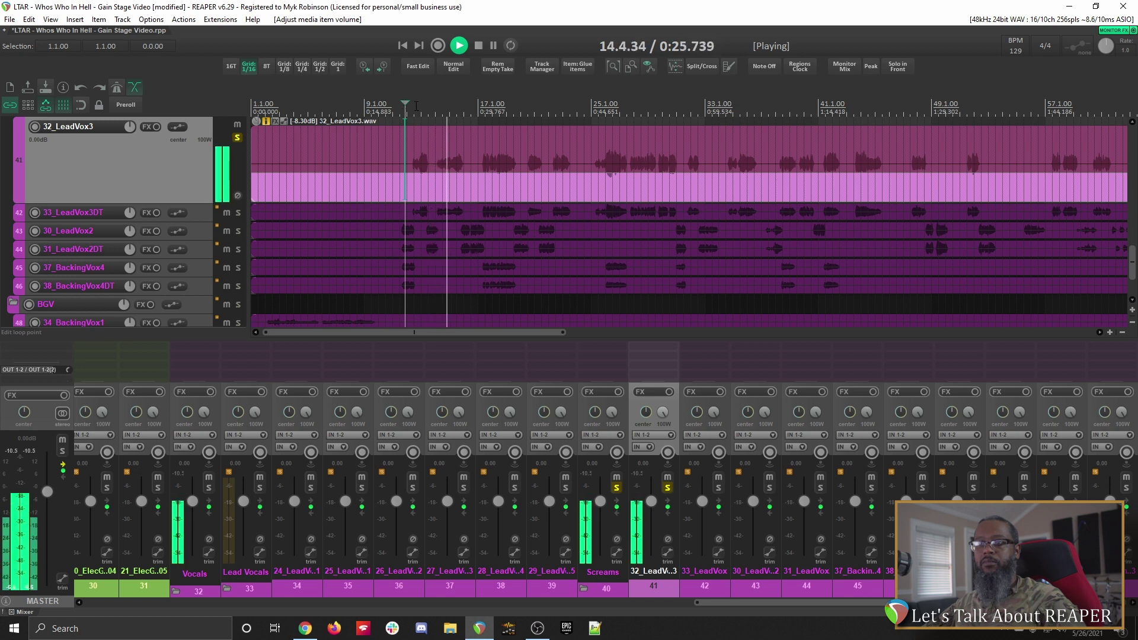
key(space)
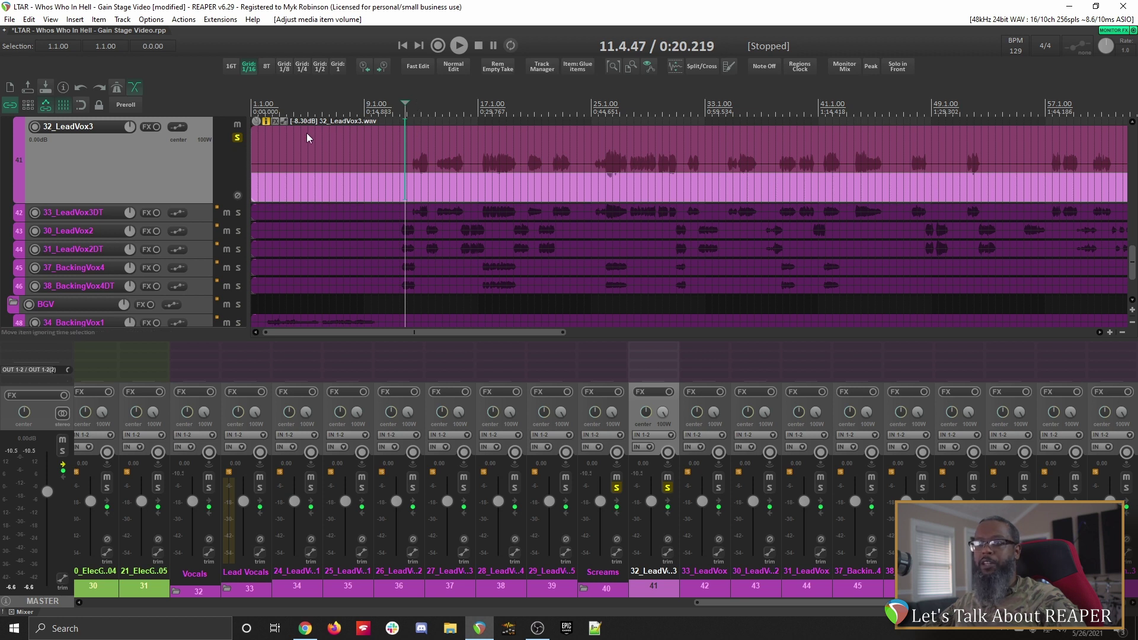
- Play the passage from bar 25, trim the lead vocal item to -9.00 dB, and play it again to check
click(603, 109)
key(space)
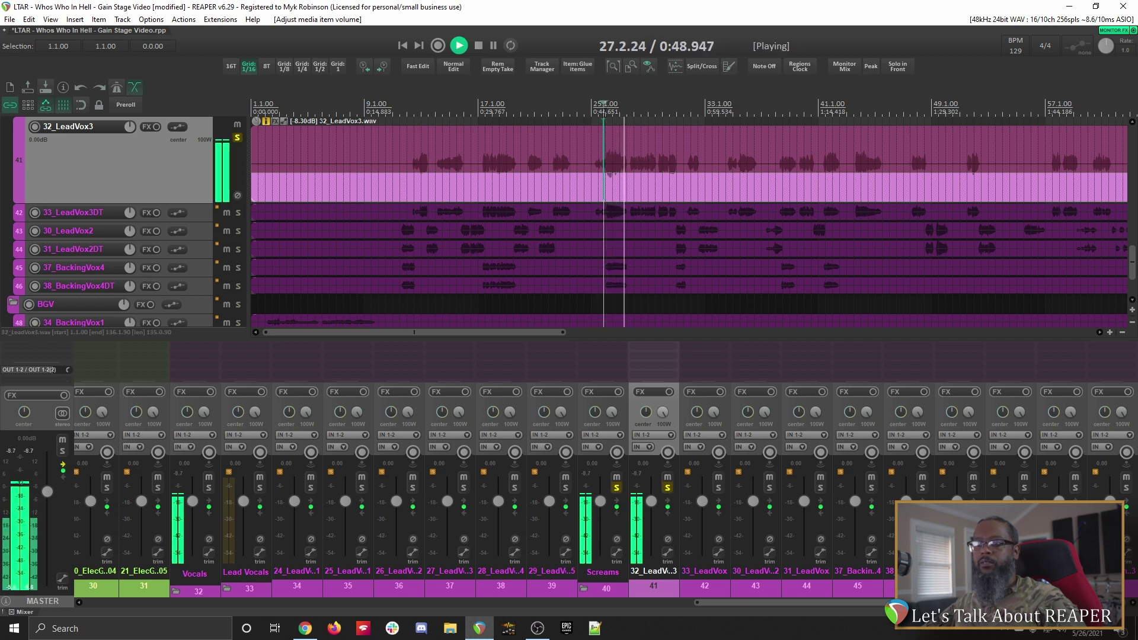
key(space)
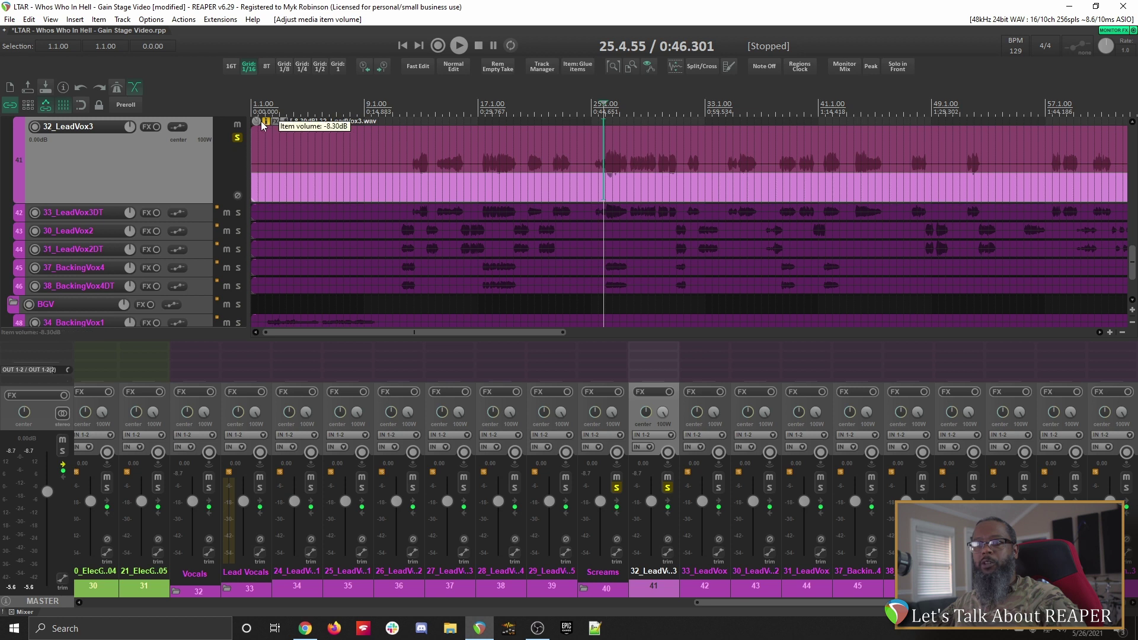
drag(256, 122, 256, 130)
key(space)
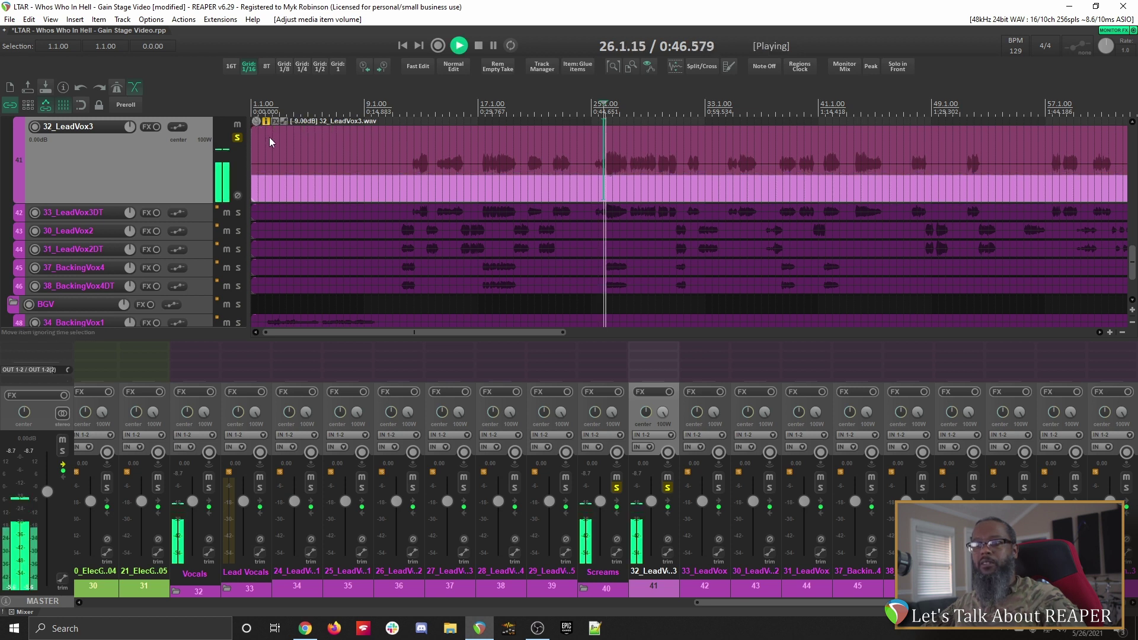
key(space)
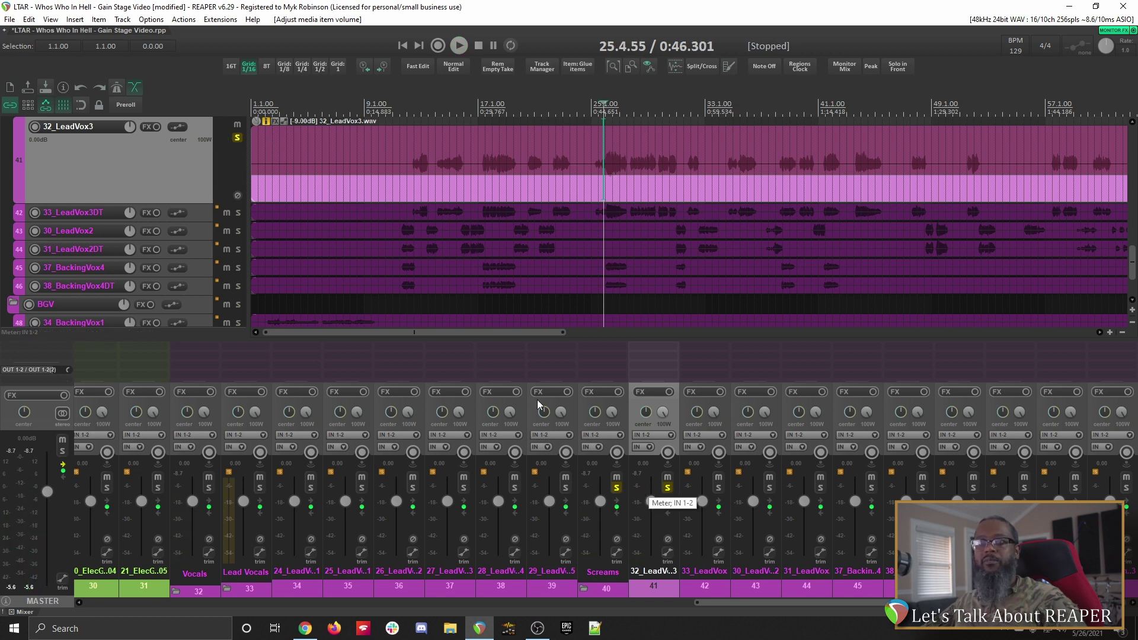
- Select and enlarge 33_LeadVox3DT, then solo it on its own through the solo options
click(199, 211)
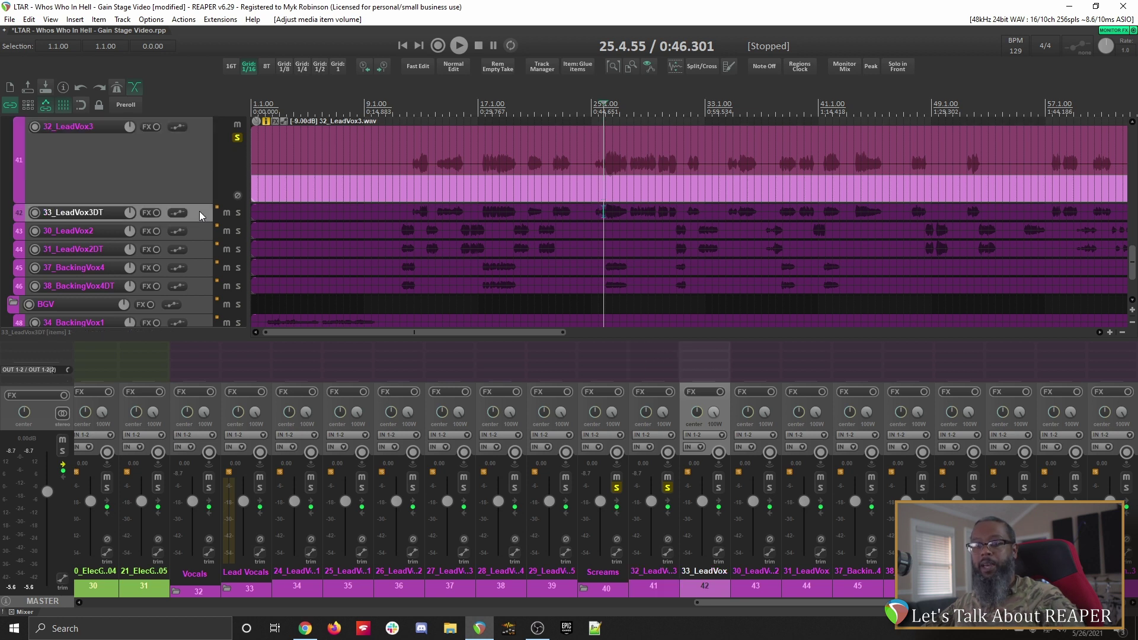
key(grave)
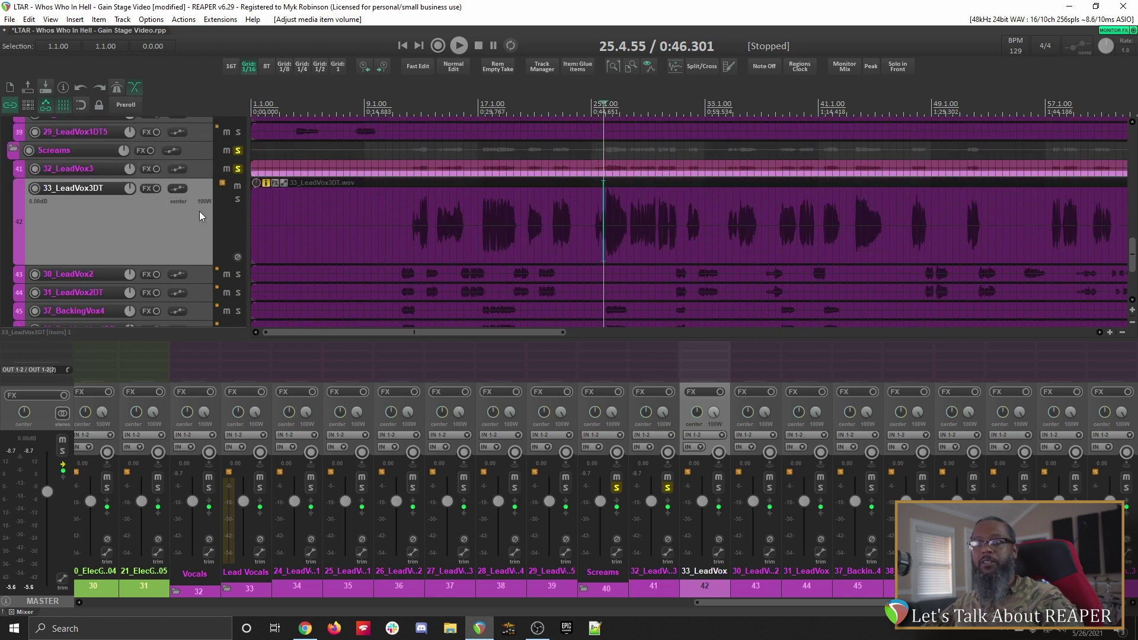
ctrl+click(238, 199)
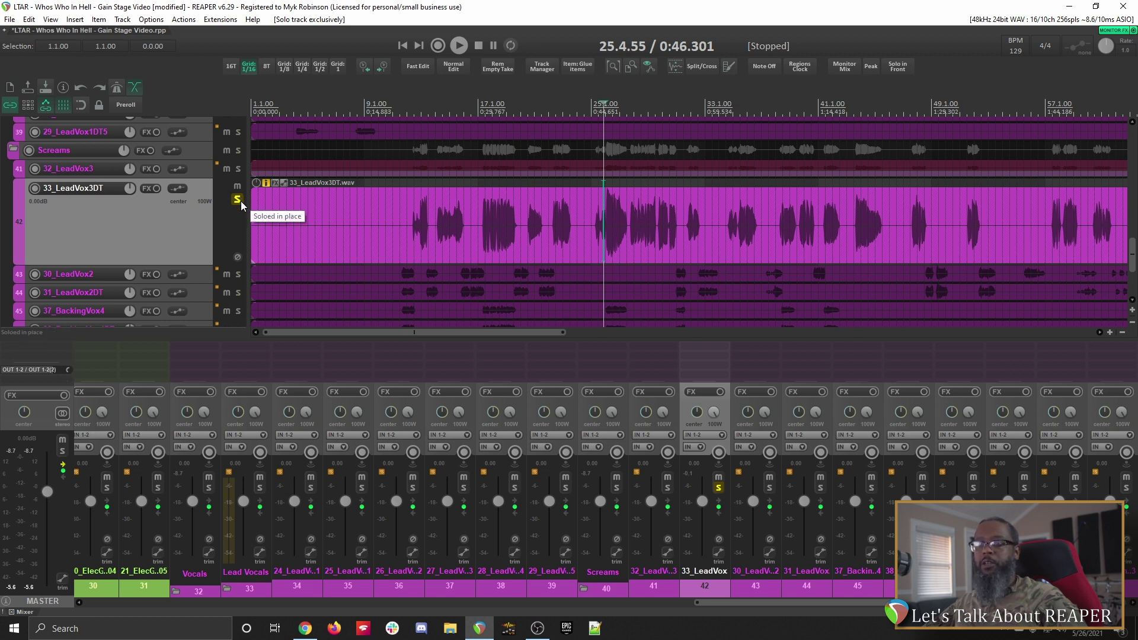
right_click(238, 200)
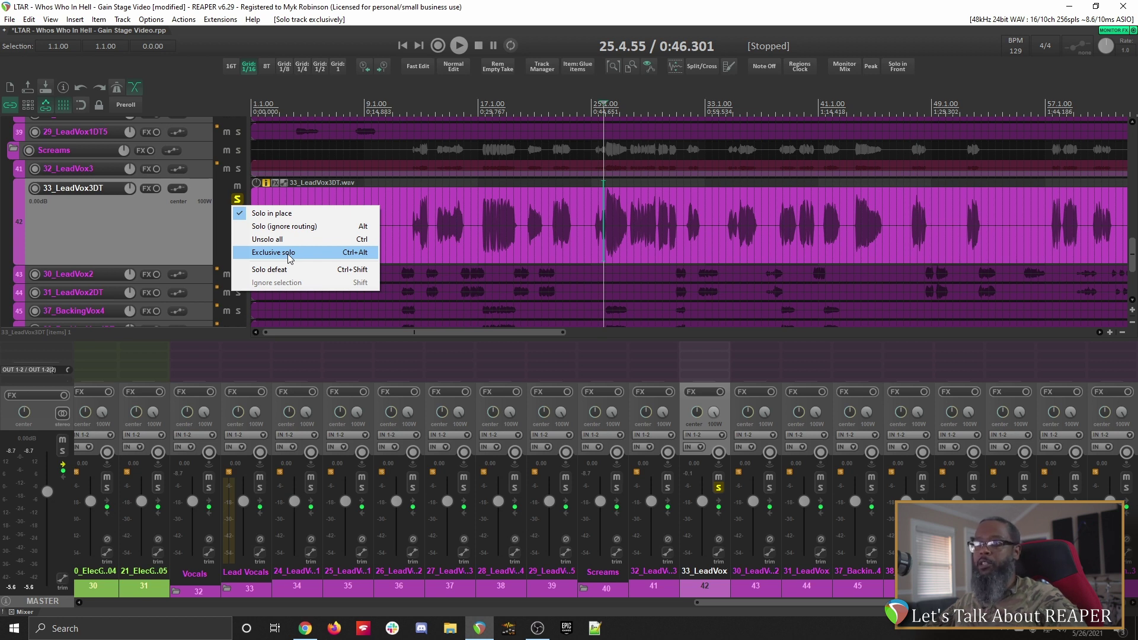
click(165, 239)
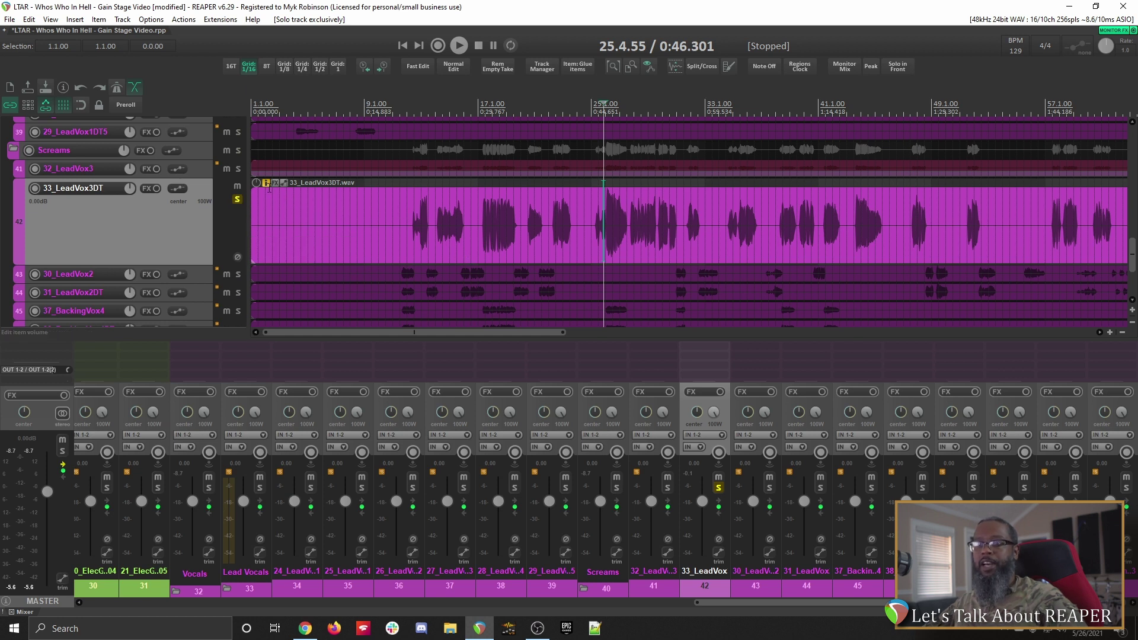
- Lower the 33_LeadVox3DT item volume to -8.60 dB, checking the level with playback
drag(261, 189, 260, 234)
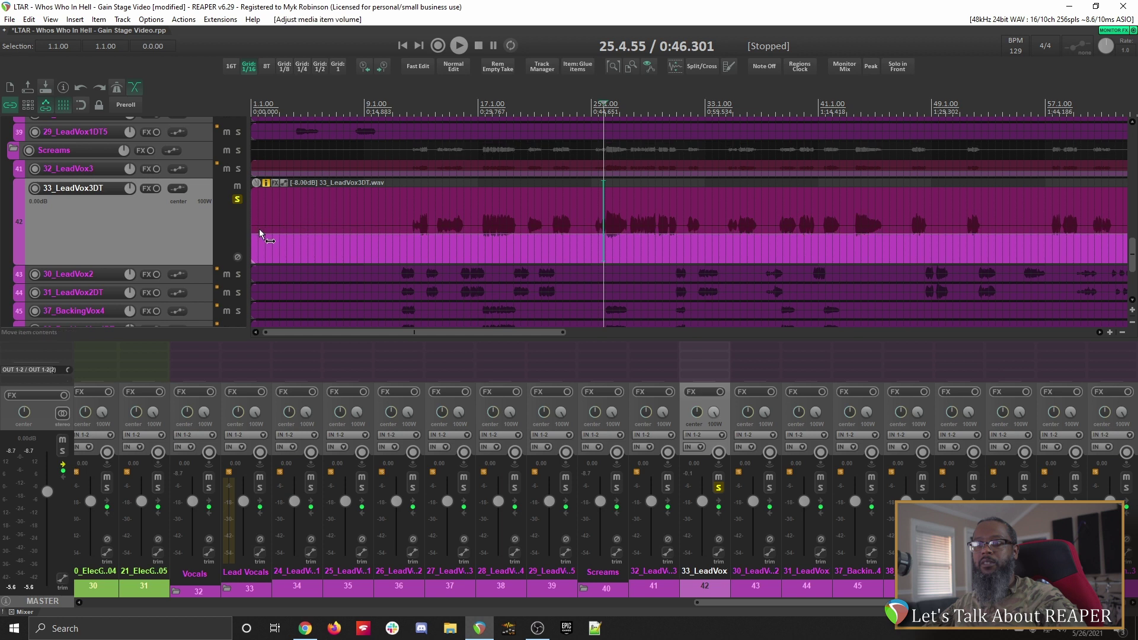
key(space)
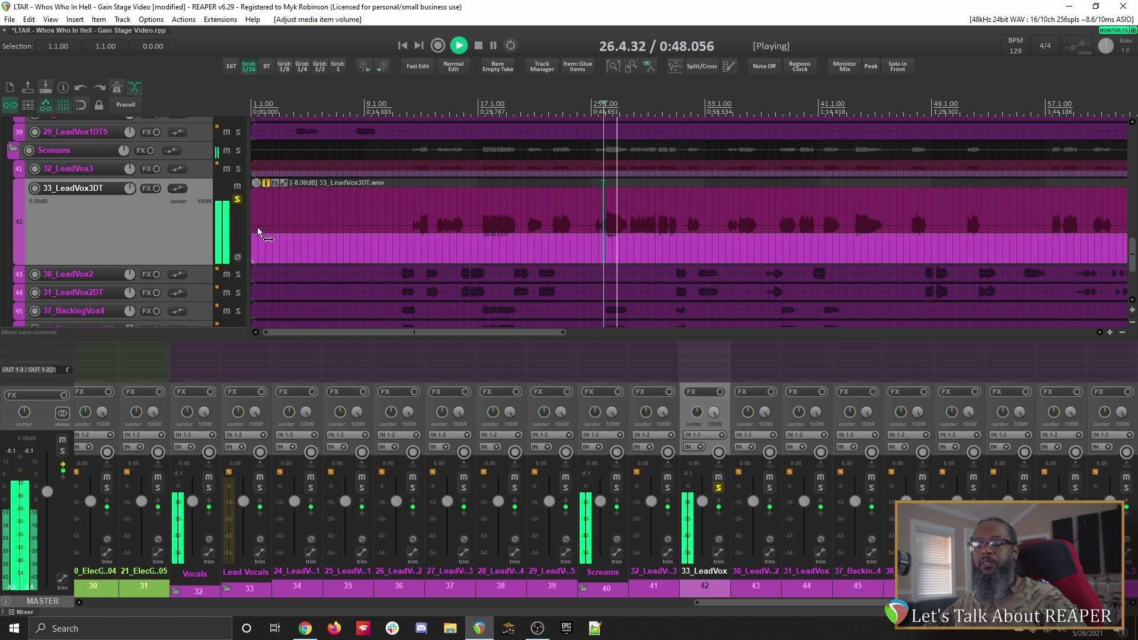
key(space)
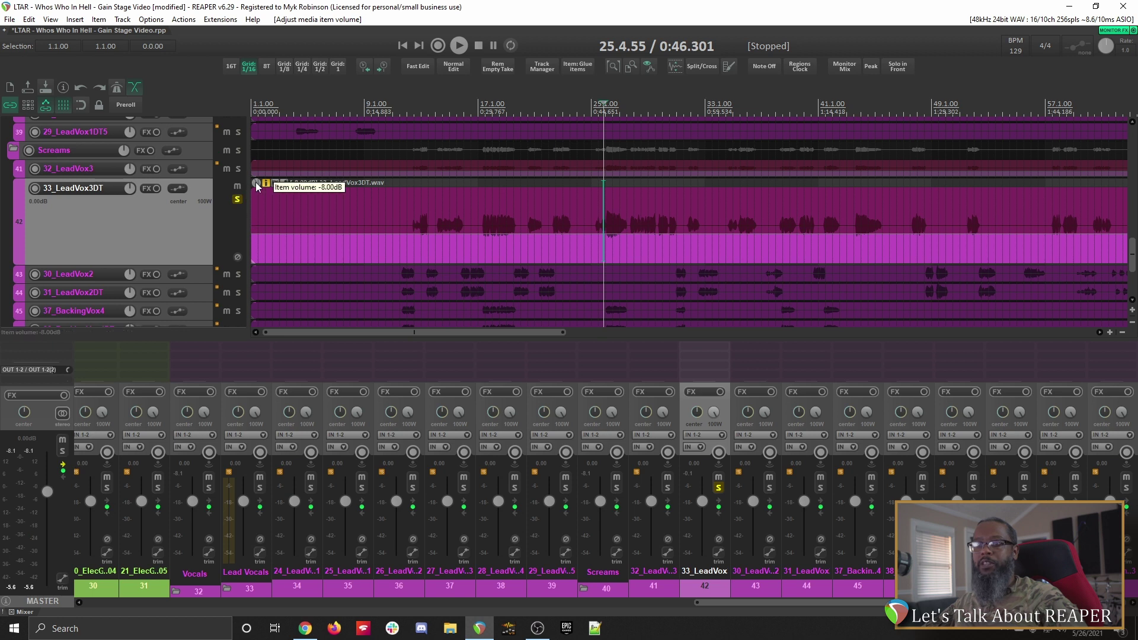
drag(256, 182, 256, 186)
key(space)
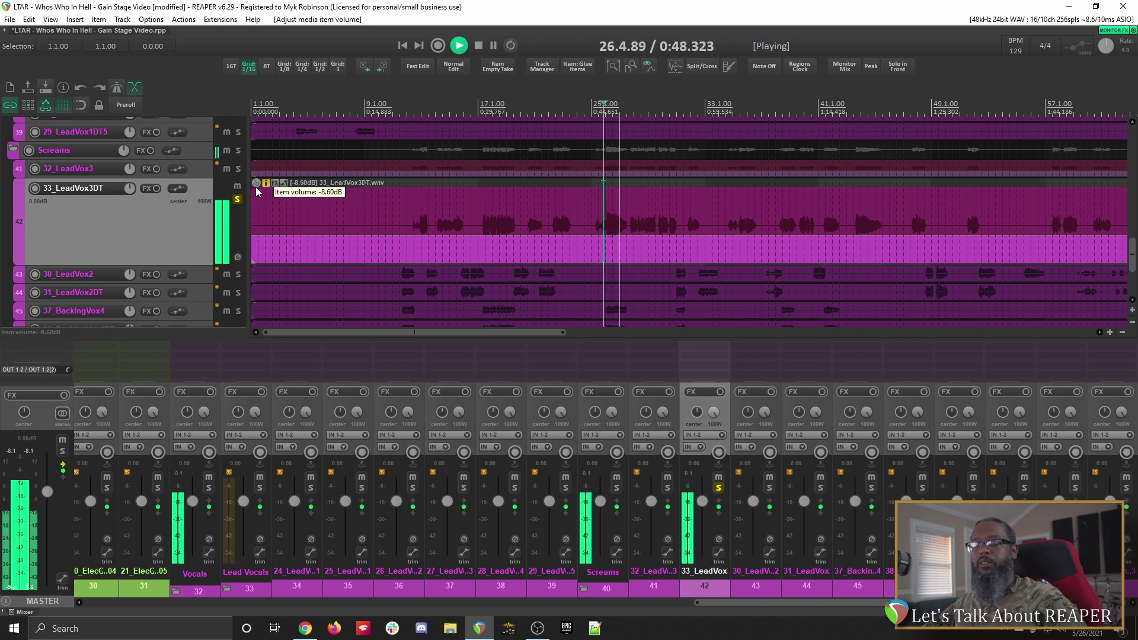
key(space)
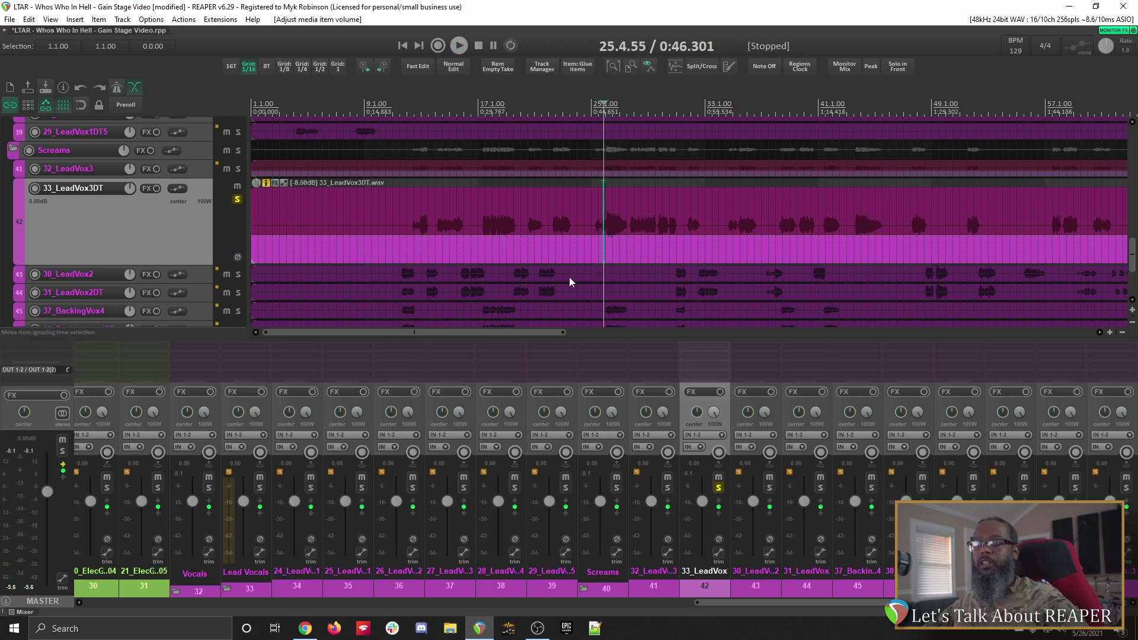
click(202, 277)
- Enlarge and solo 30_LeadVox2 on its own, reset its item volume, then lower it to -4.70 dB
key(z)
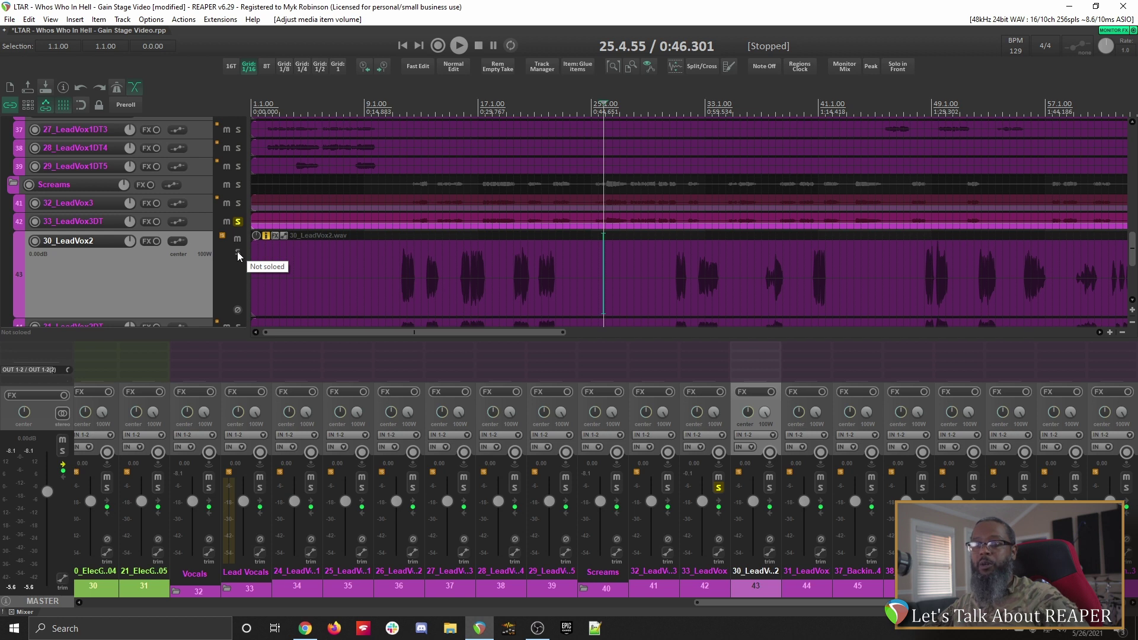
ctrl+alt+click(238, 251)
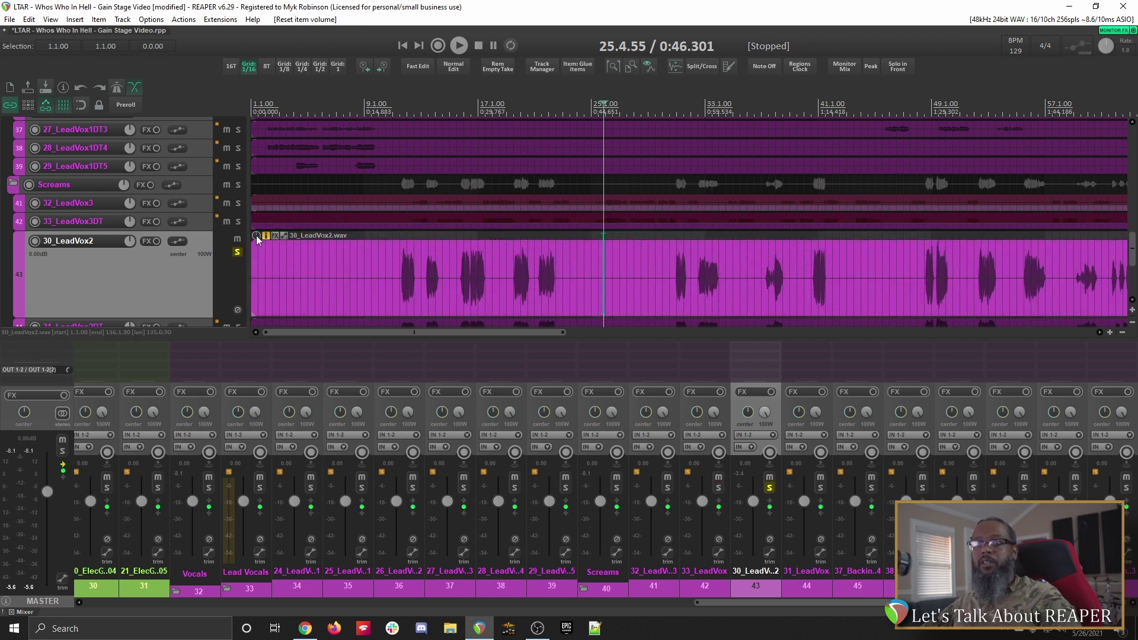
double_click(257, 236)
drag(256, 233, 260, 281)
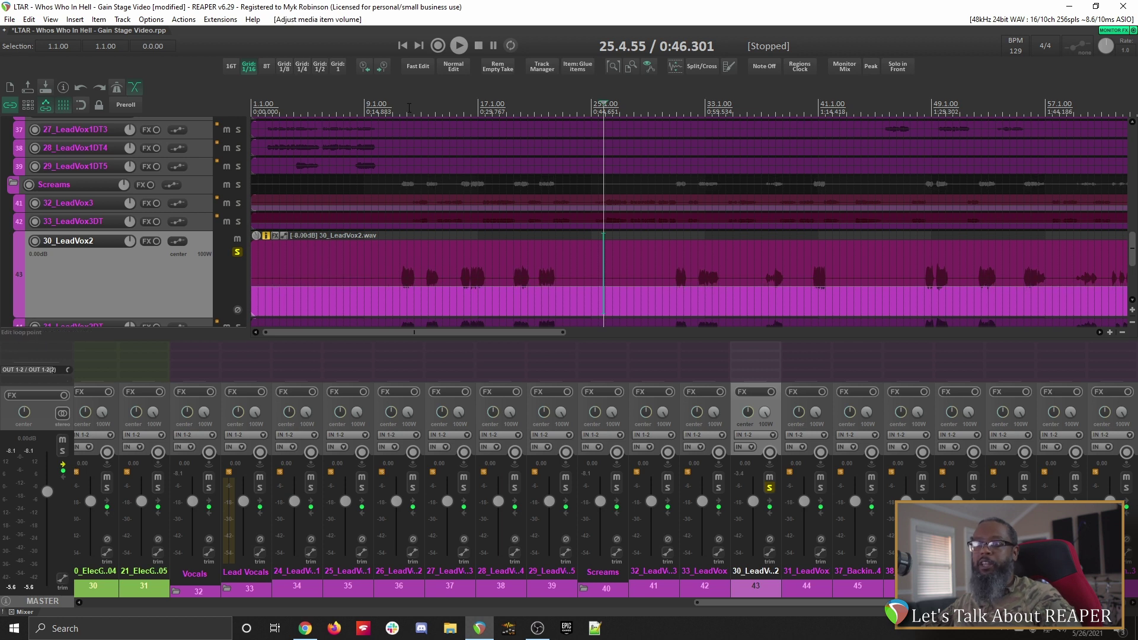
- Play from around bar 16 and trim the 30_LeadVox2 item volume down to -9.10 dB
click(446, 111)
key(space)
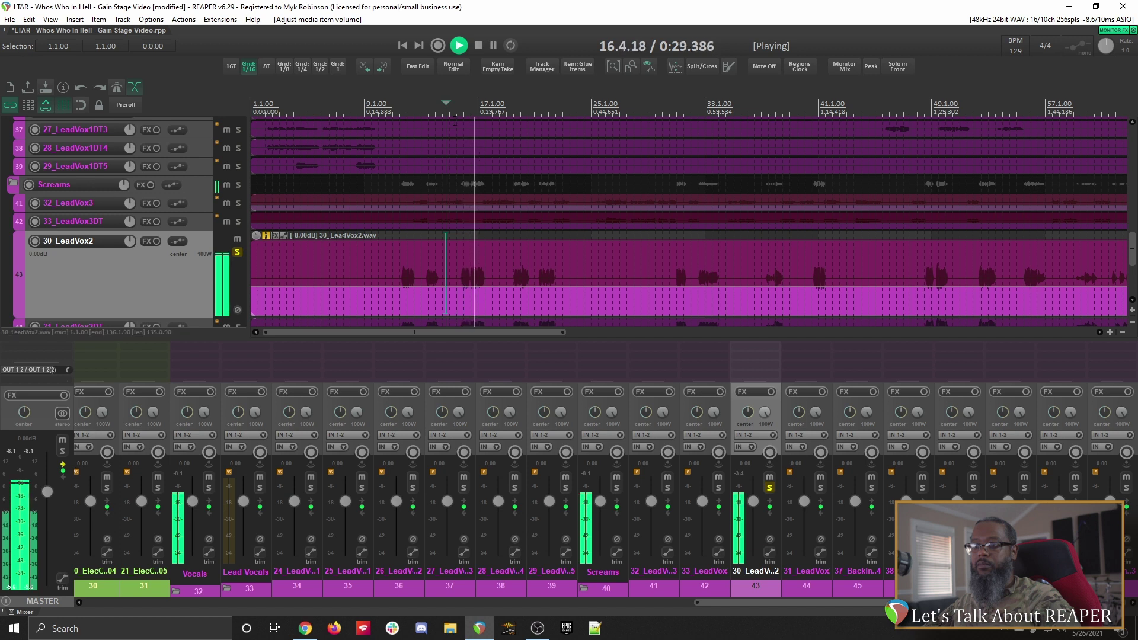
key(space)
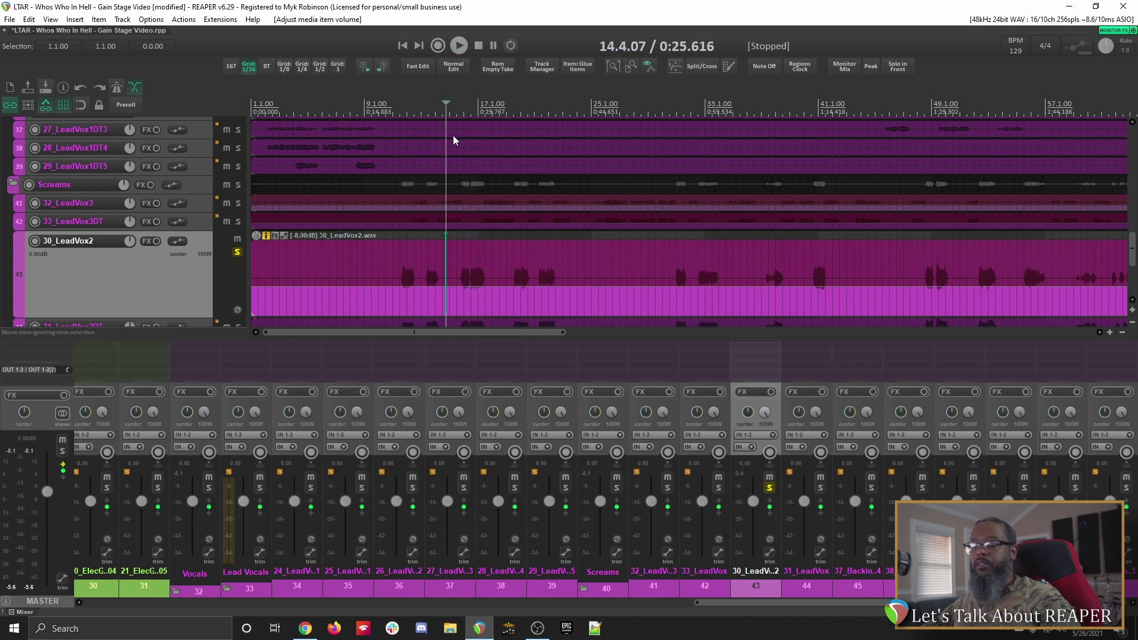
drag(257, 236, 258, 243)
key(space)
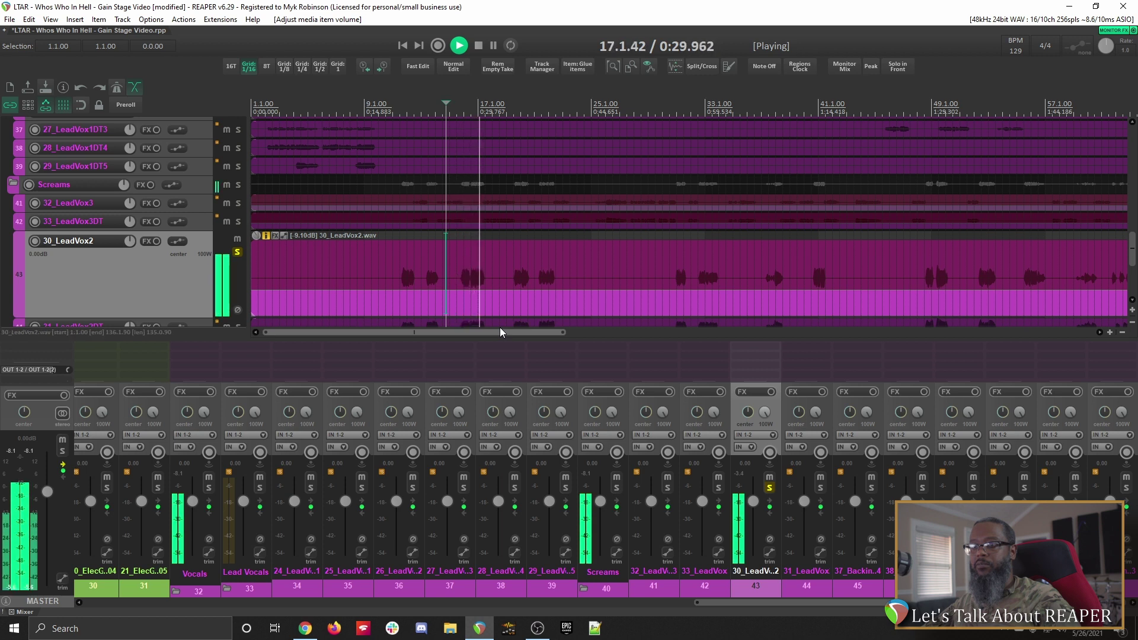
key(space)
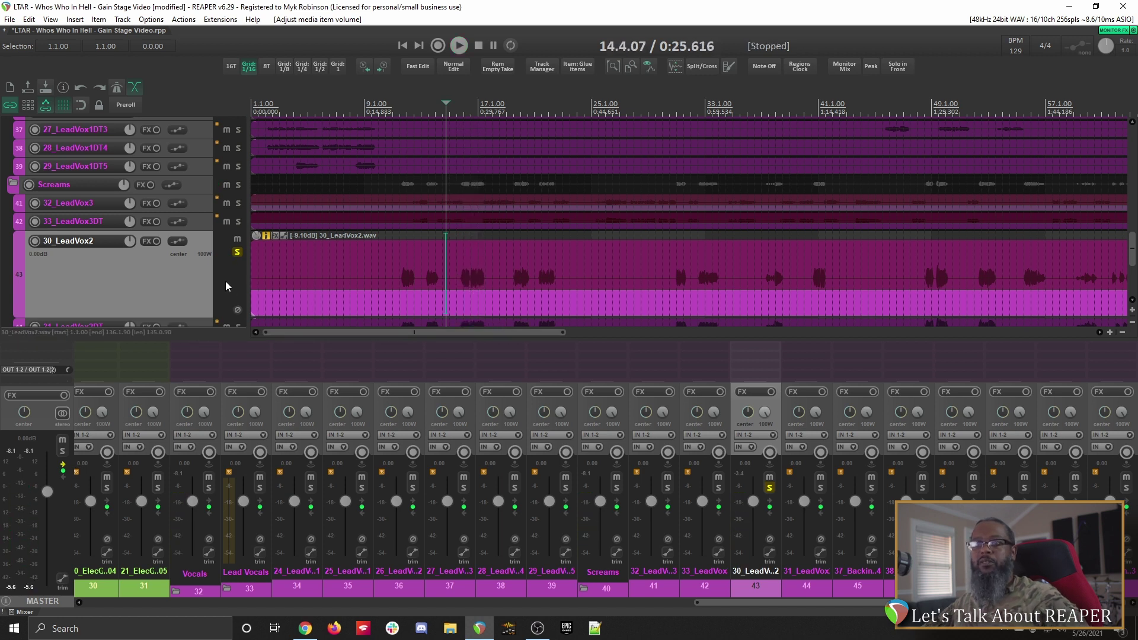
- Select 31_LeadVox2DT, solo it on its own, and pull its item volume down to -2.20 dB
scroll(179, 277, down, 3)
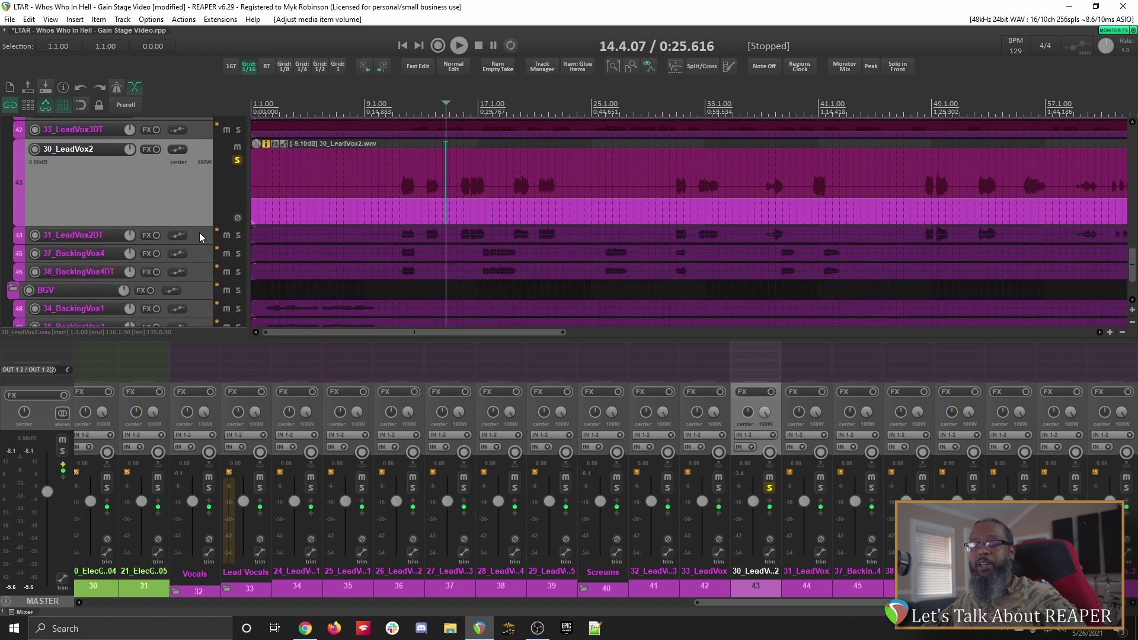
click(200, 235)
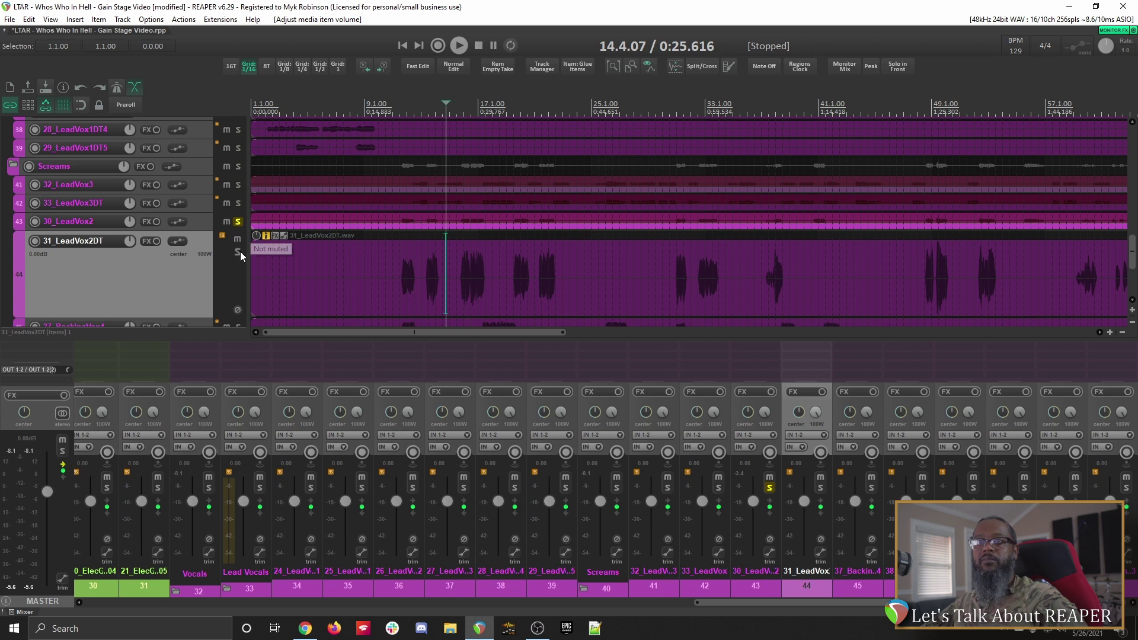
ctrl+alt+click(238, 252)
drag(261, 240, 264, 274)
- Play 31_LeadVox2DT and lower its item volume further to -8.00 dB, then play it again to check
click(454, 112)
key(space)
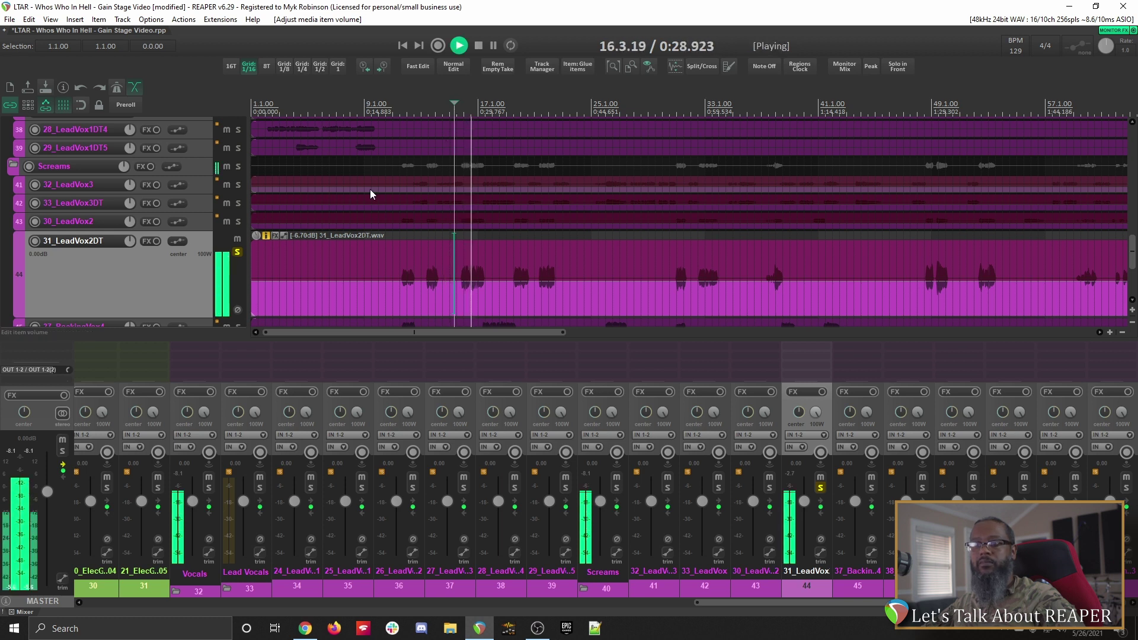
key(space)
drag(256, 237, 258, 245)
key(space)
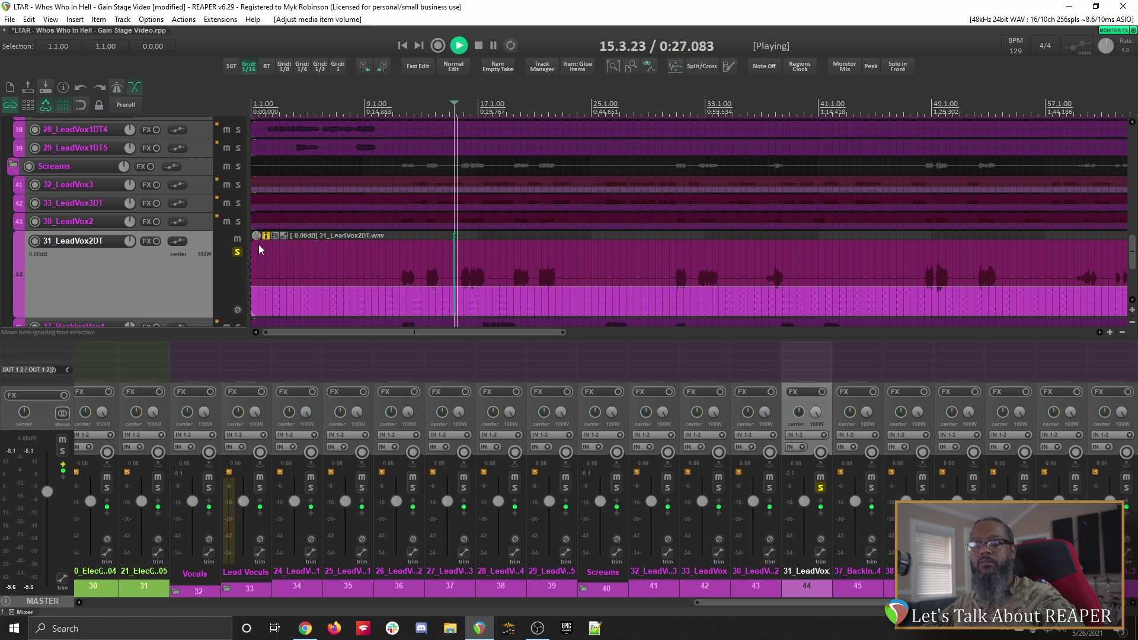
key(space)
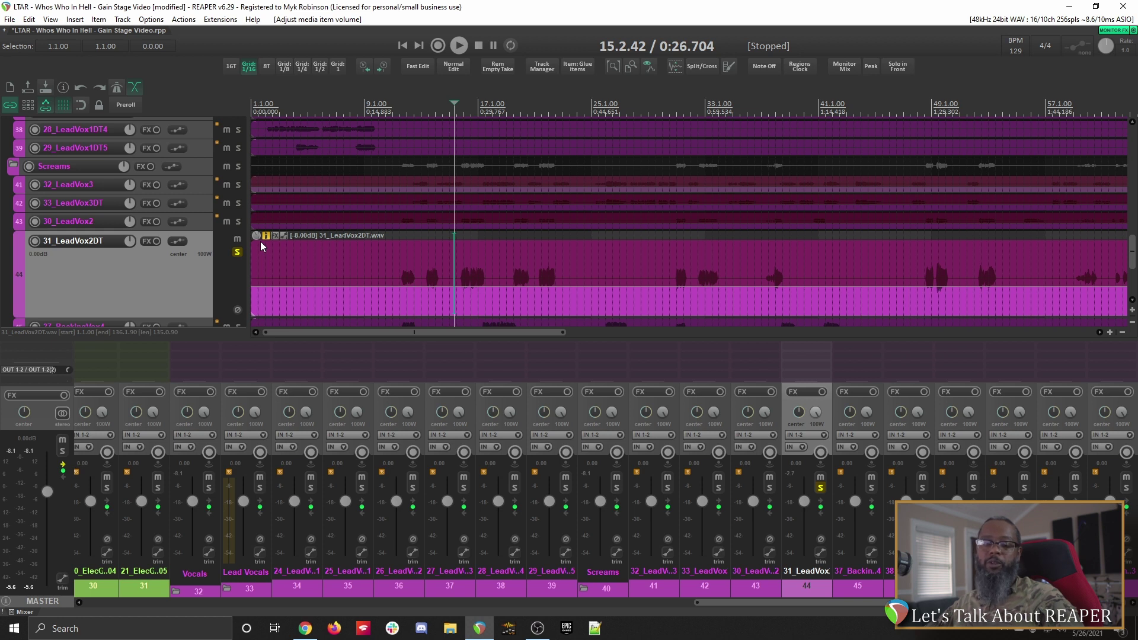
- Step through 37_BackingVox4 to 38_BackingVox4DT, lower its item volume to -8.20 dB, then unsolo it
key(Down)
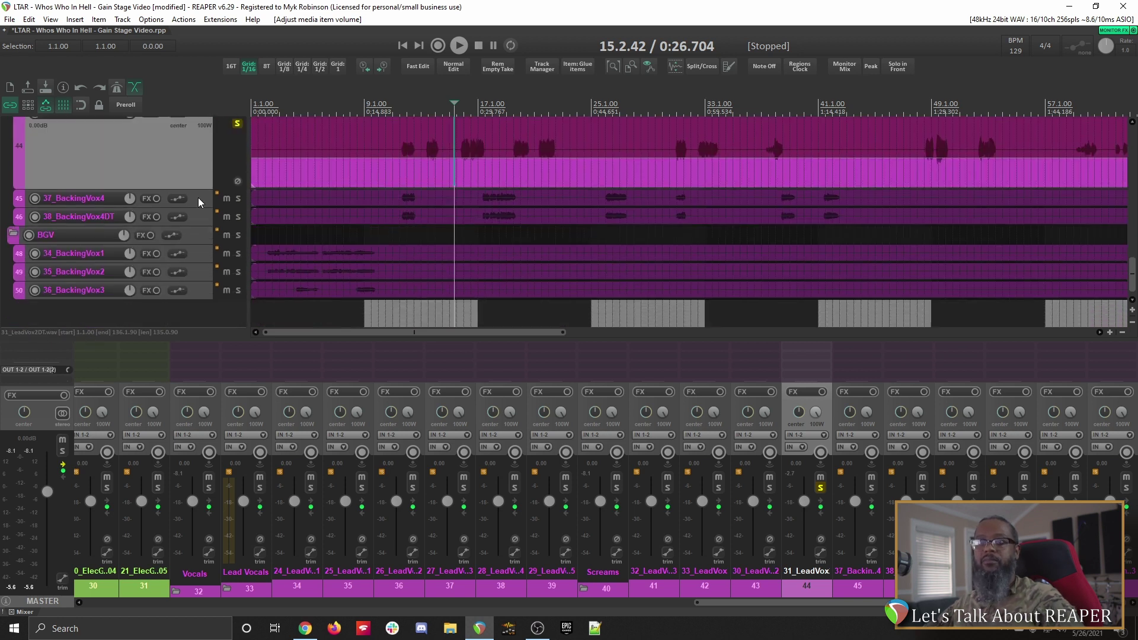
key(Tab)
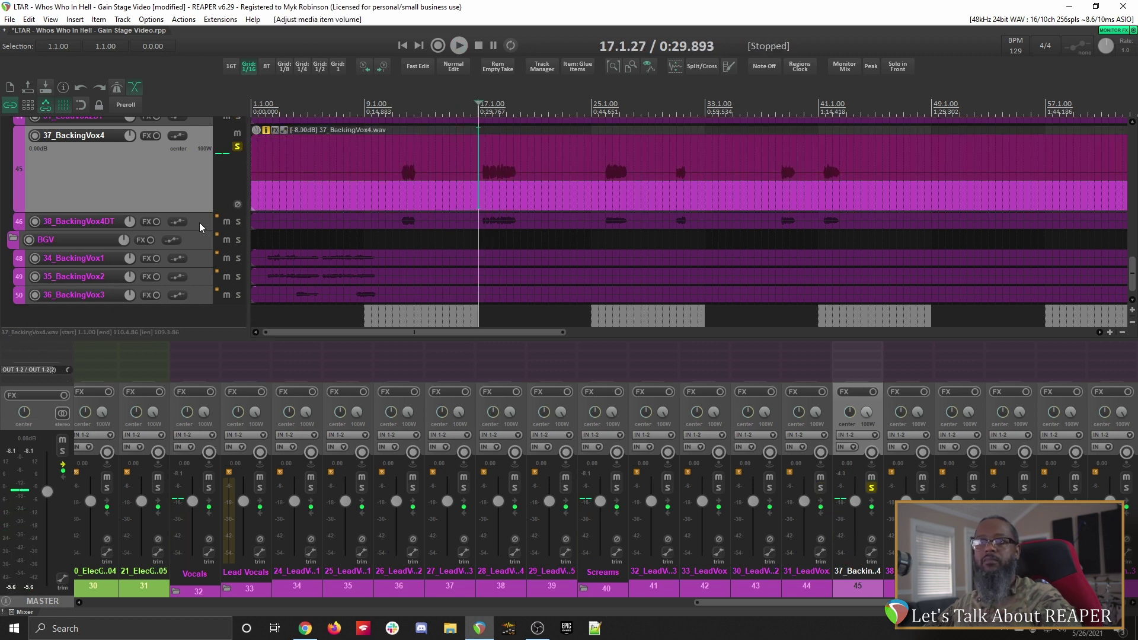
key(Down)
drag(260, 227, 269, 229)
key(space)
key(space)
click(237, 199)
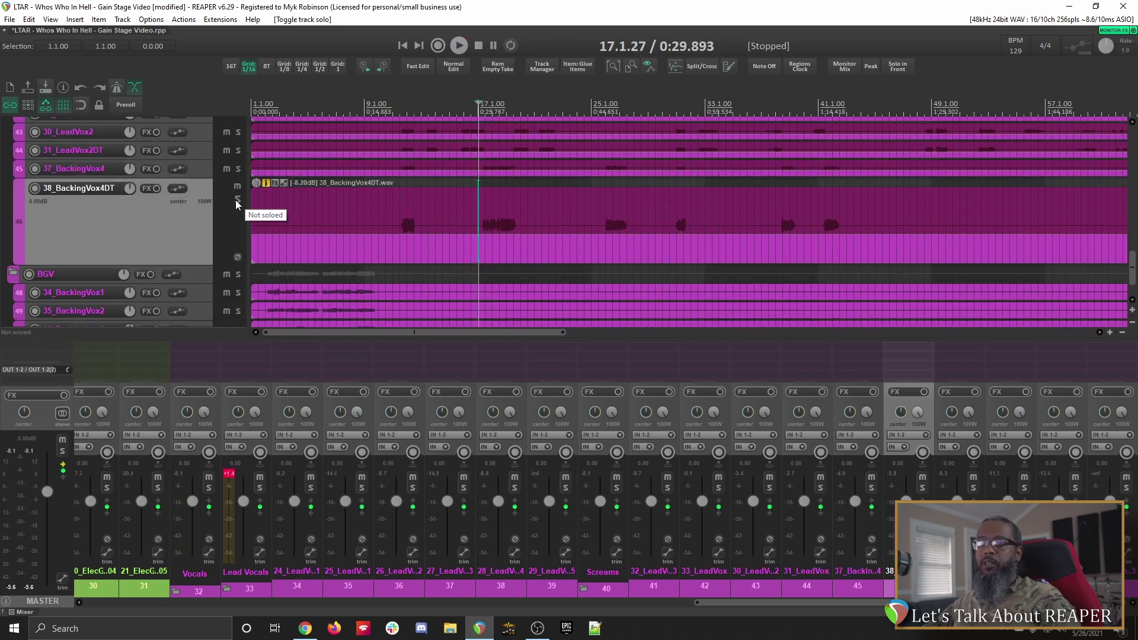
- Clear the Lead Vocals peak reading, solo the Screams folder, and play from bar 11 to 0:19.394
click(229, 474)
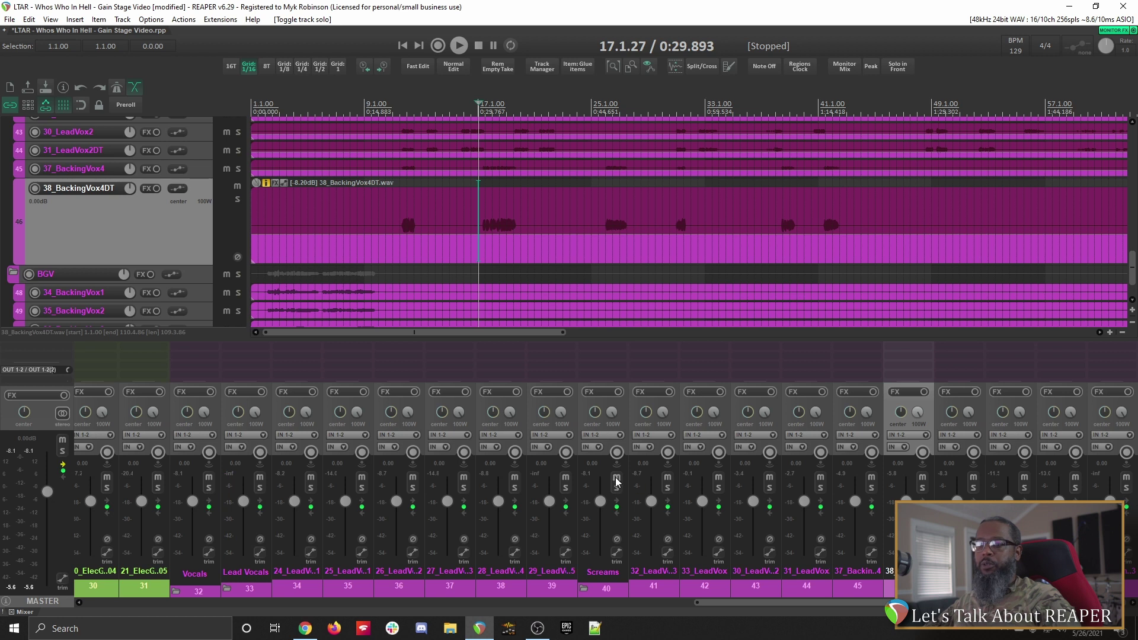
click(616, 488)
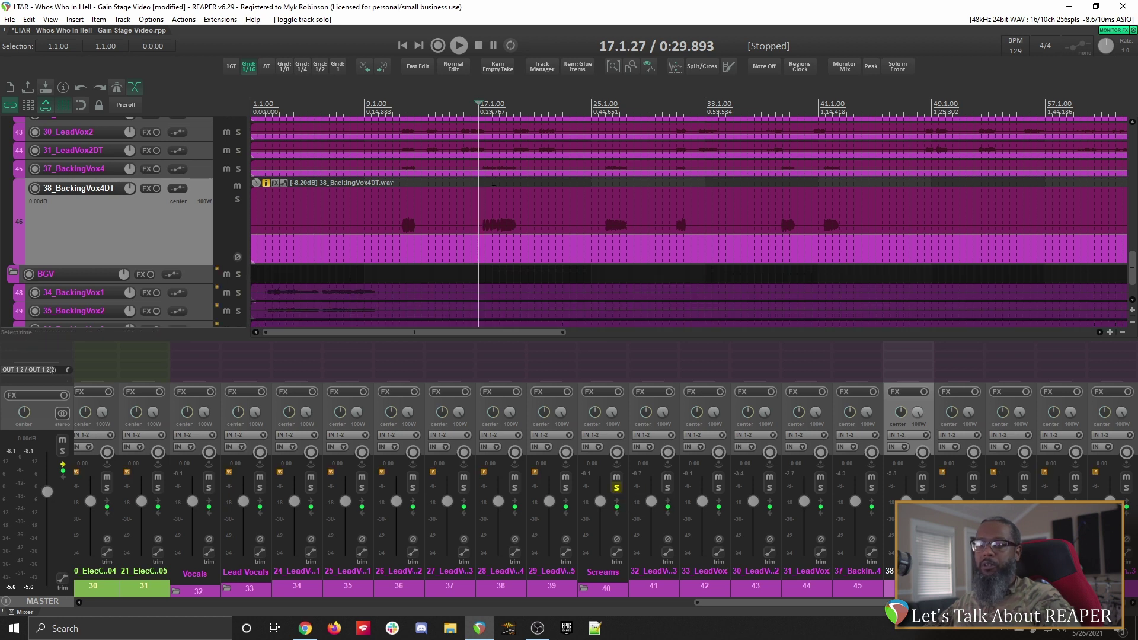
click(399, 109)
key(space)
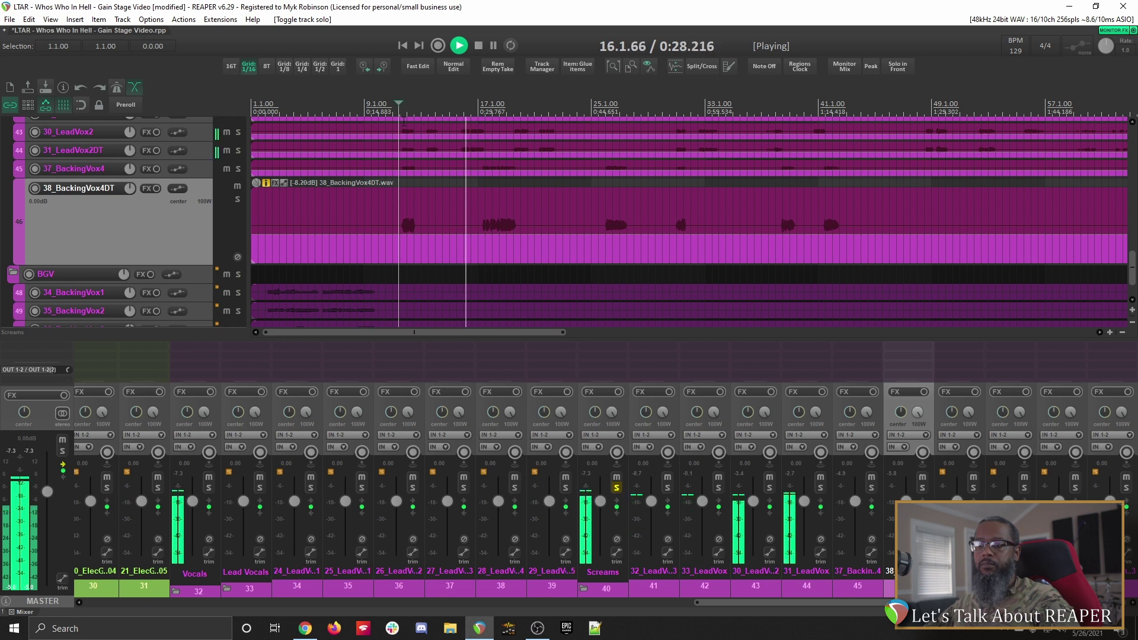
key(space)
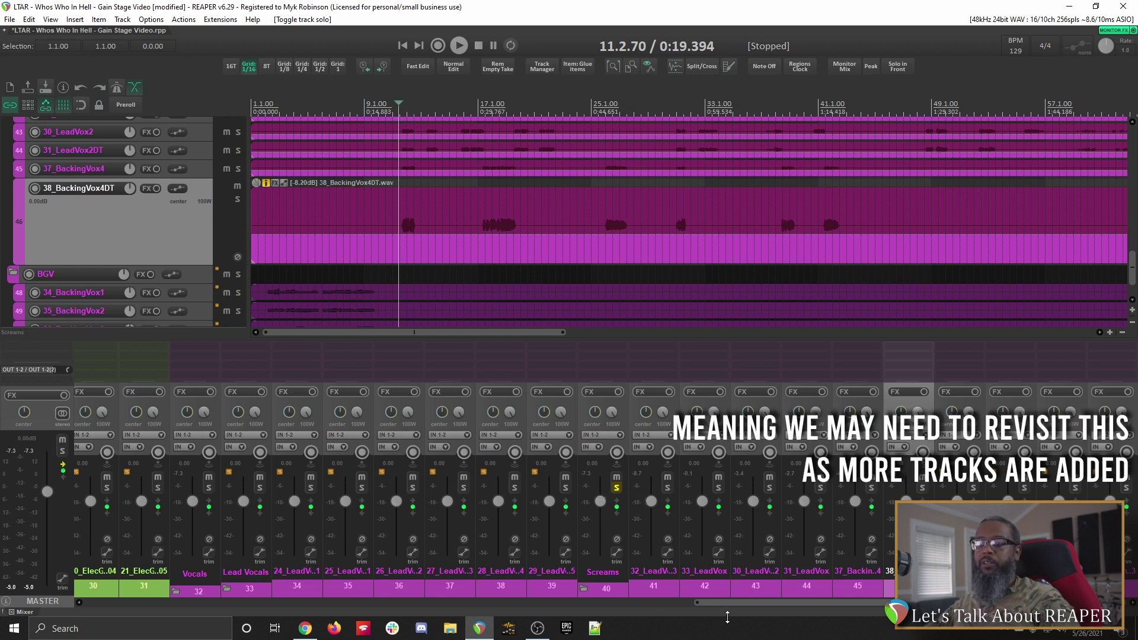
scroll(705, 602, left, 1)
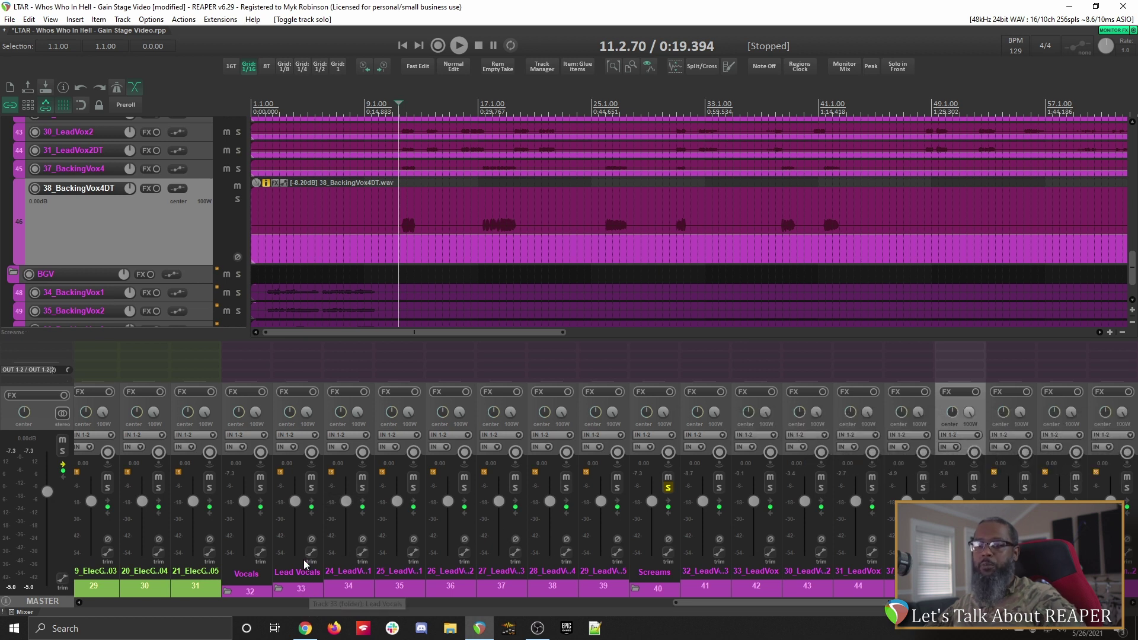
click(312, 487)
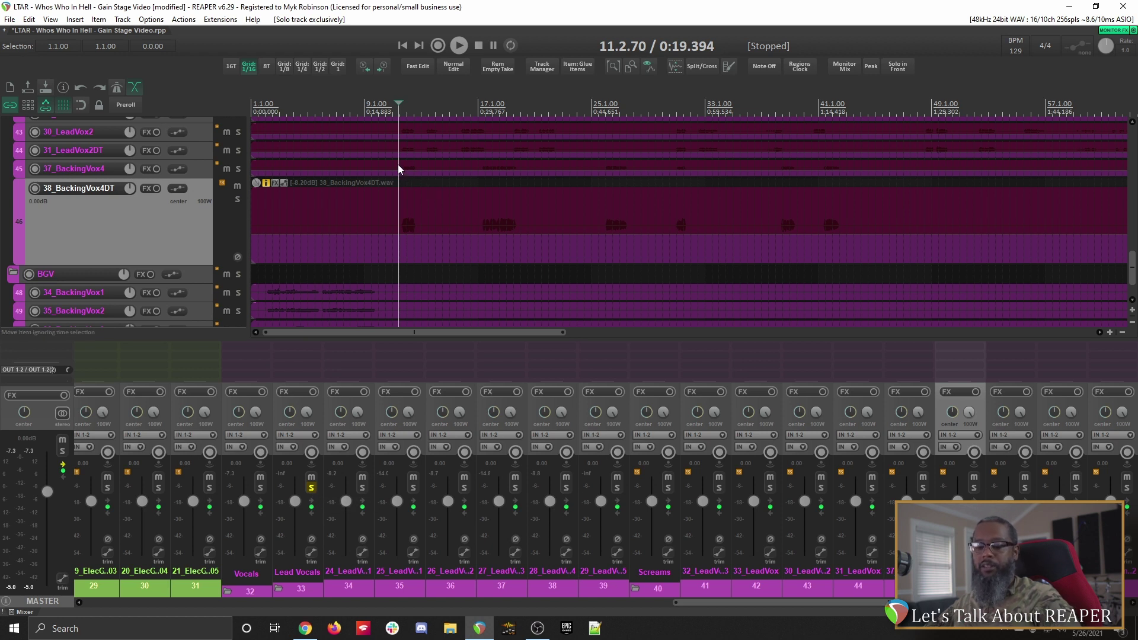
key(Home)
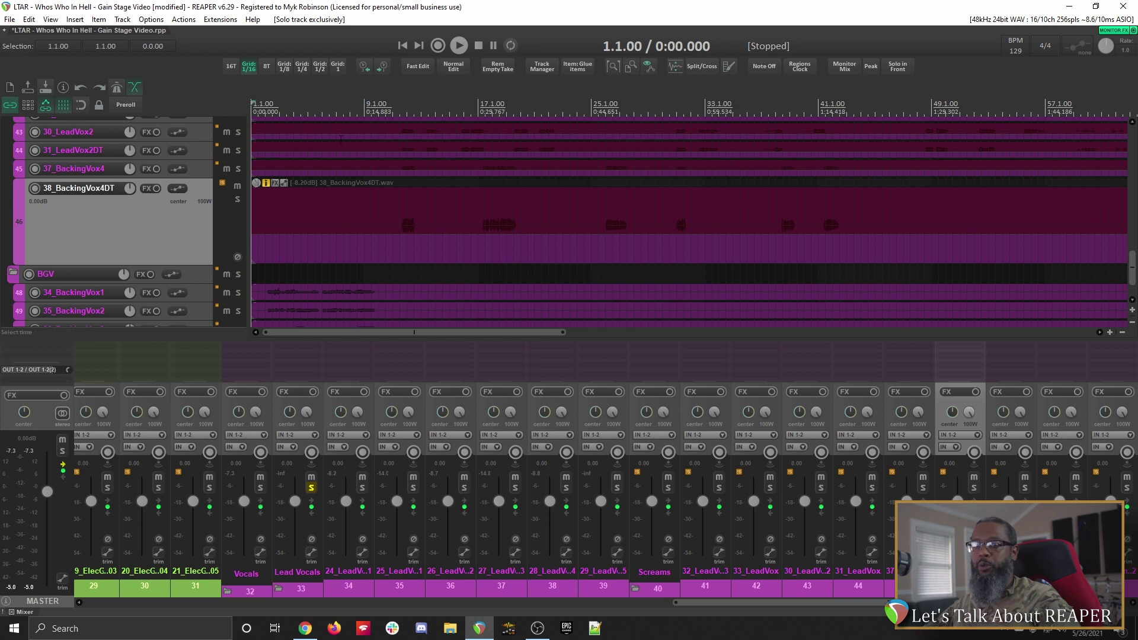
scroll(1135, 274, up, 10)
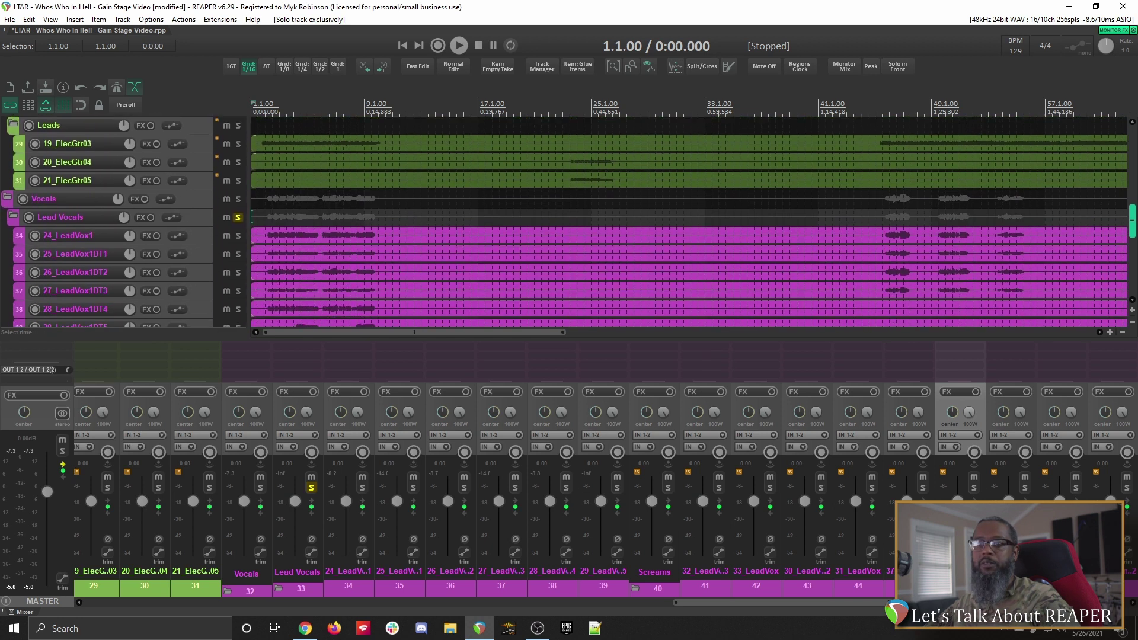
key(space)
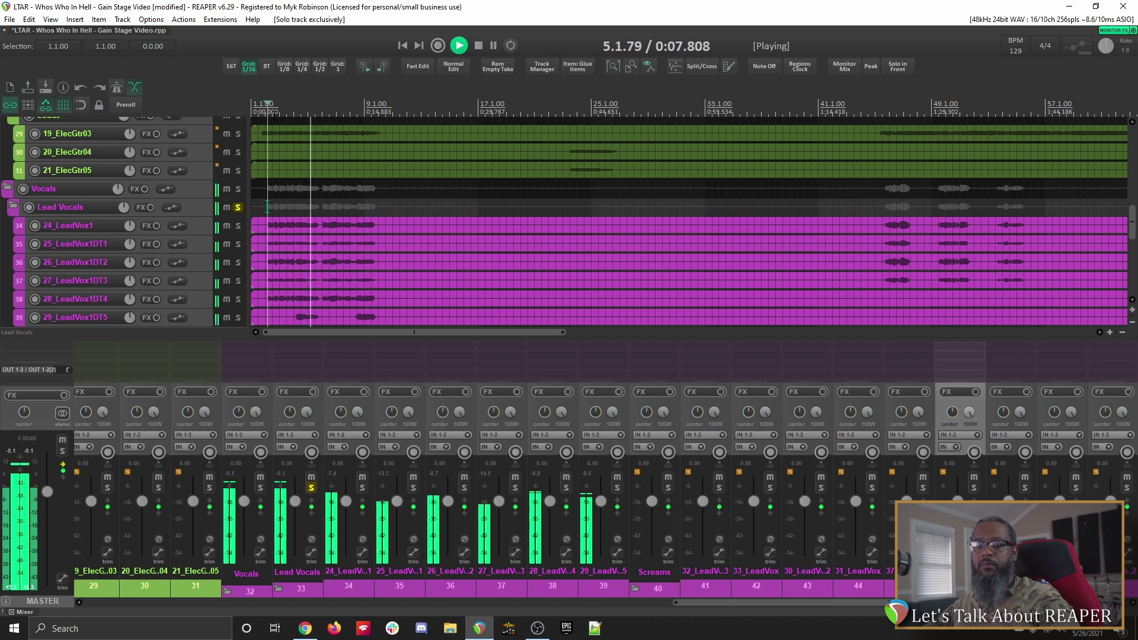
key(space)
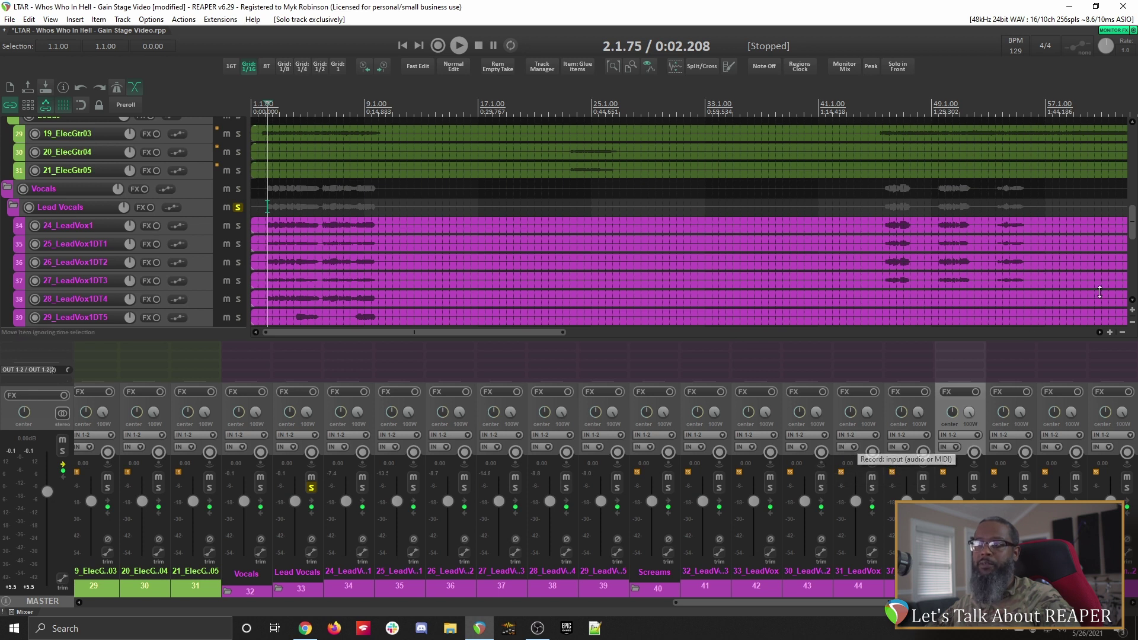
scroll(1134, 233, down, 3)
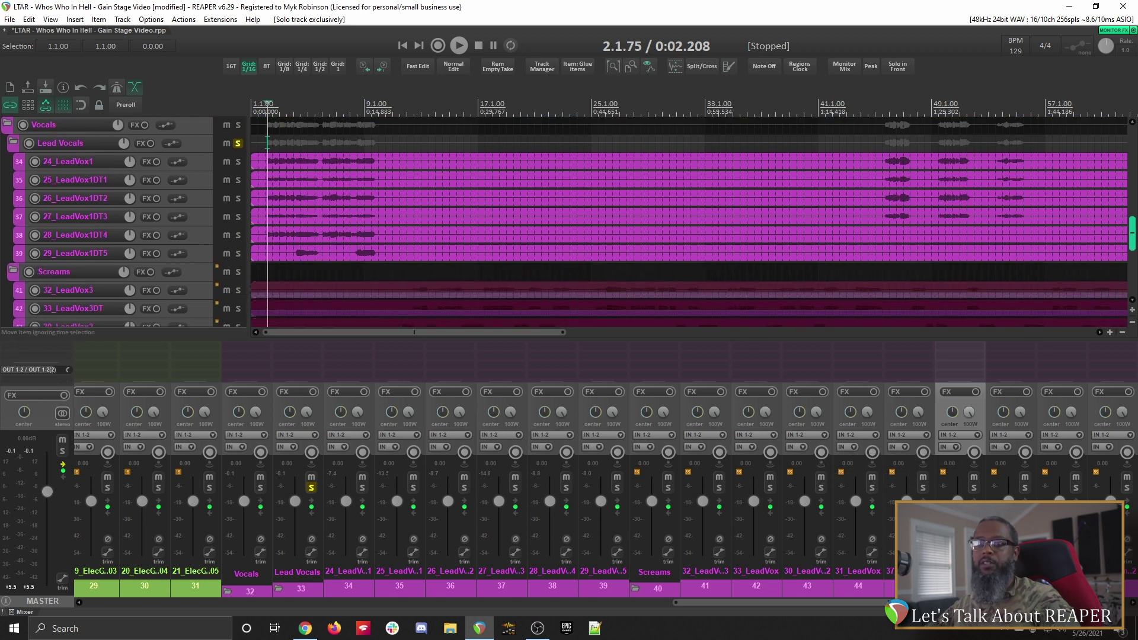
- Marquee-select the lead vocal items on tracks 24–29, lower them to -8.20 dB, and play them to check
click(200, 168)
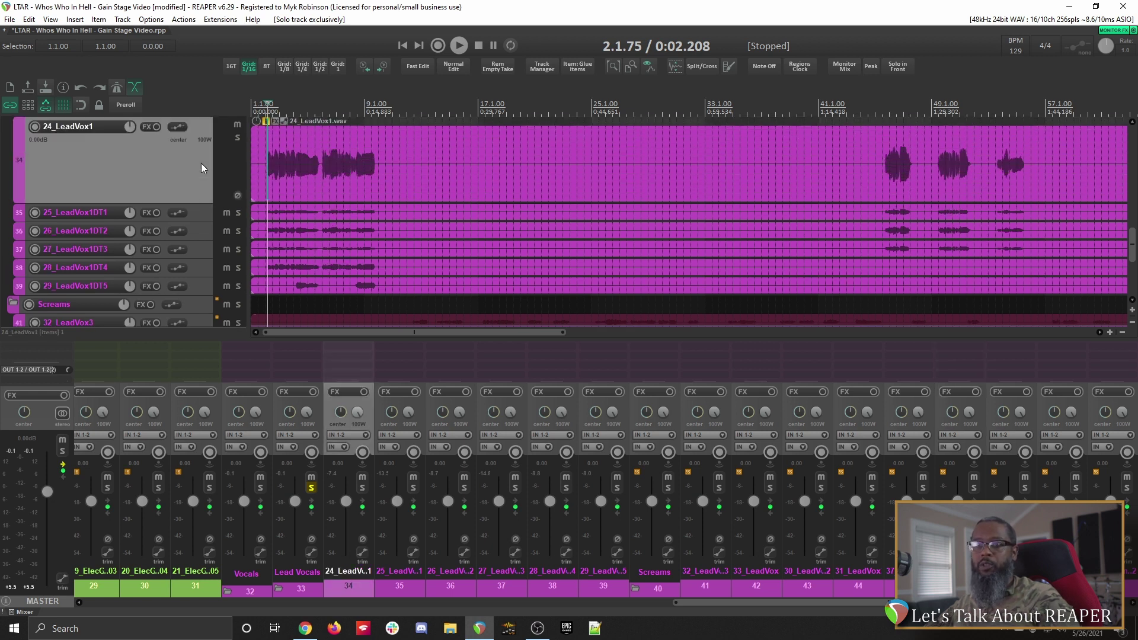
click(353, 120)
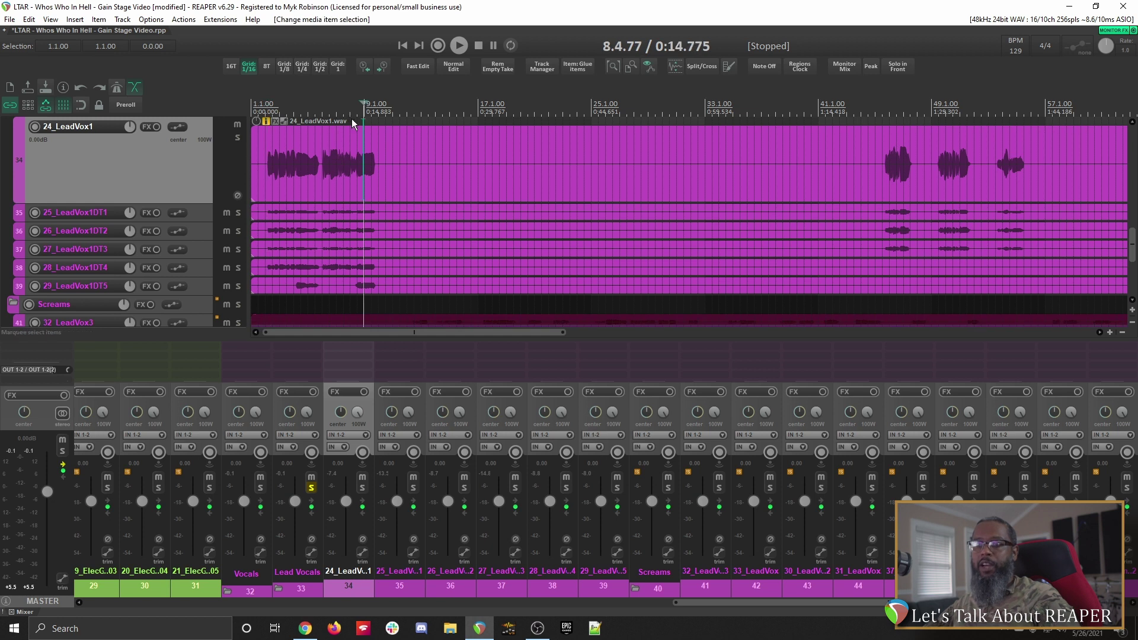
drag(352, 120, 431, 297)
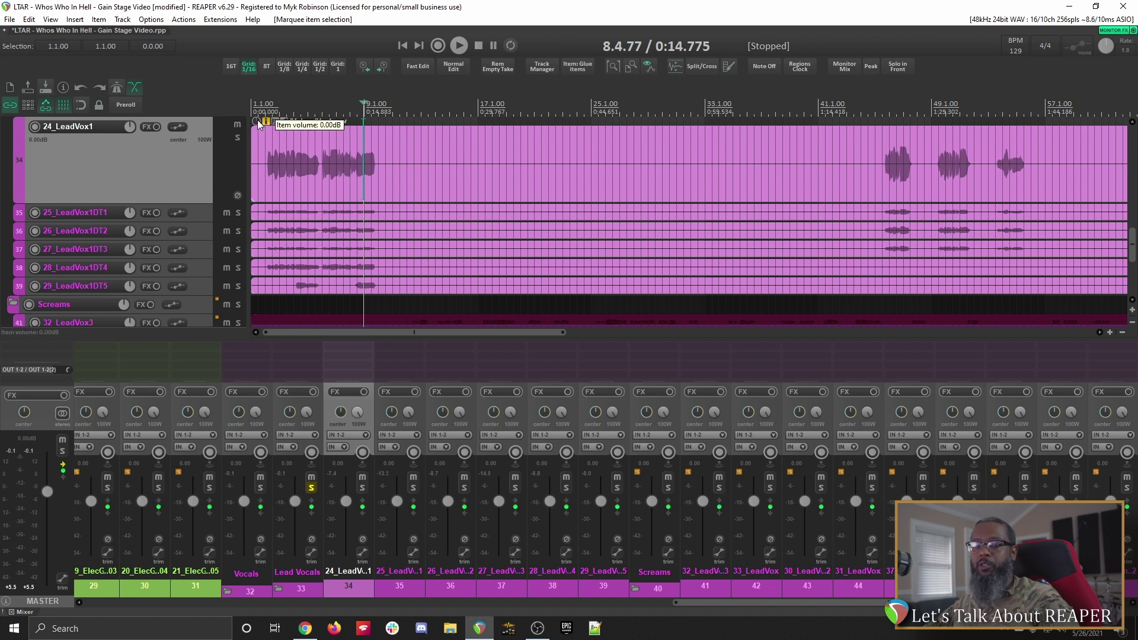
drag(259, 124, 265, 168)
click(269, 111)
key(space)
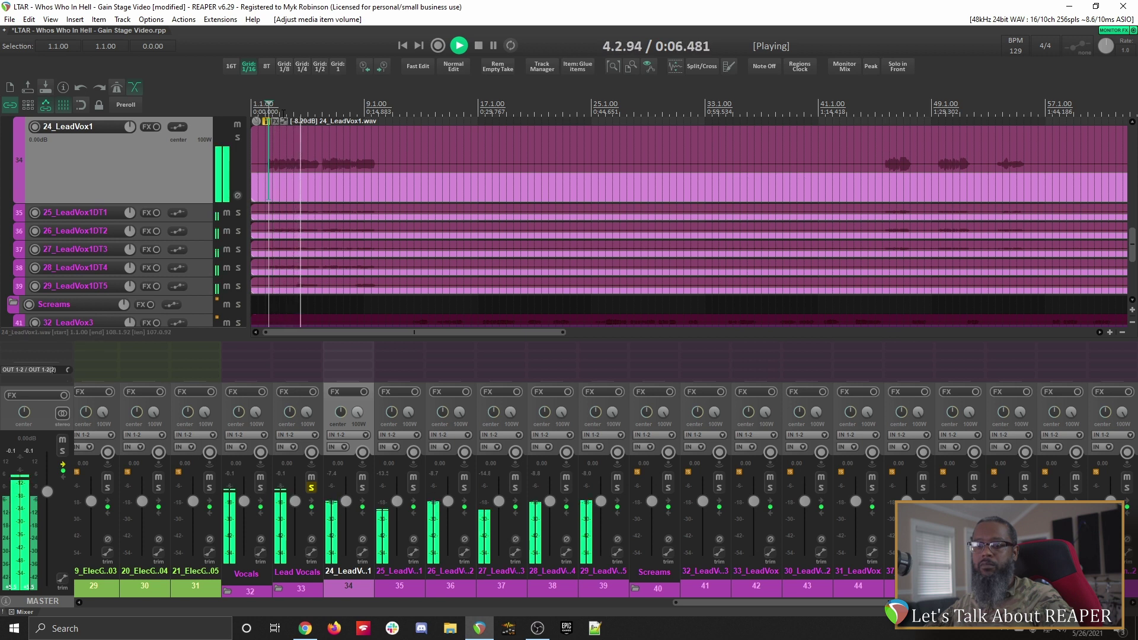
key(space)
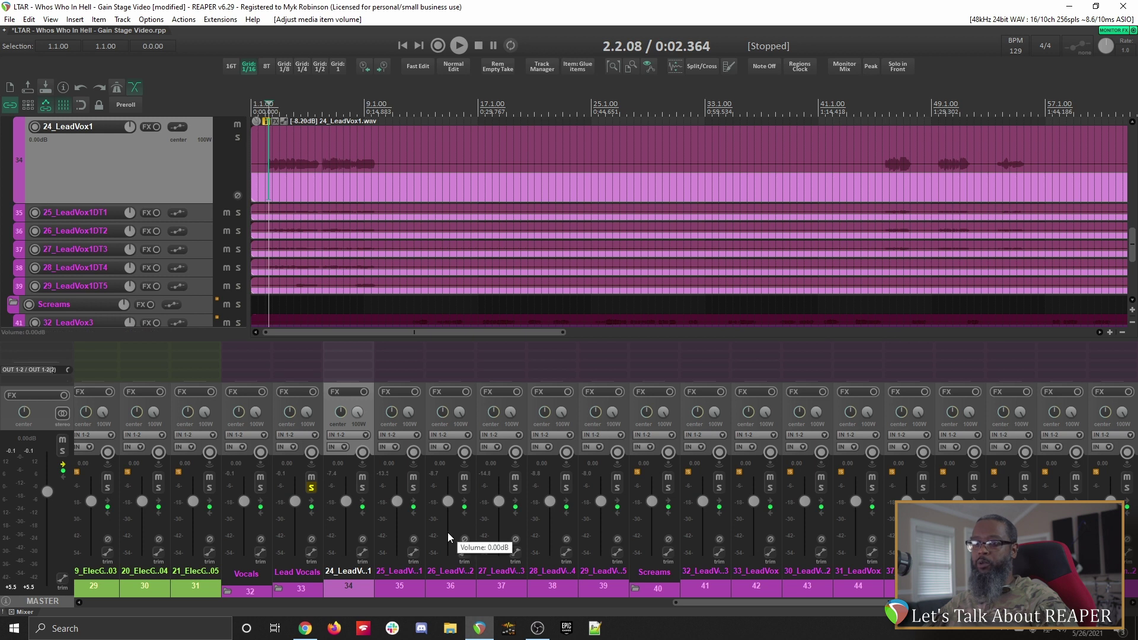
- Unsolo Lead Vocals, solo only BGV, enlarge 34_BackingVox1, and select the backing vocal items
click(310, 486)
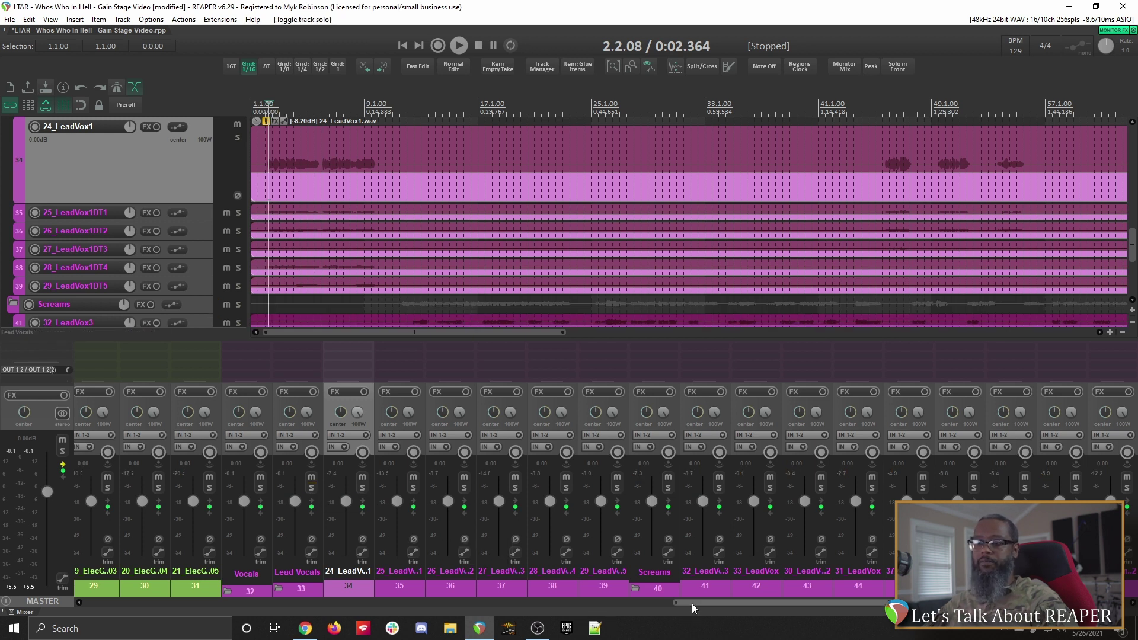
scroll(771, 603, right, 1)
ctrl+alt+click(973, 488)
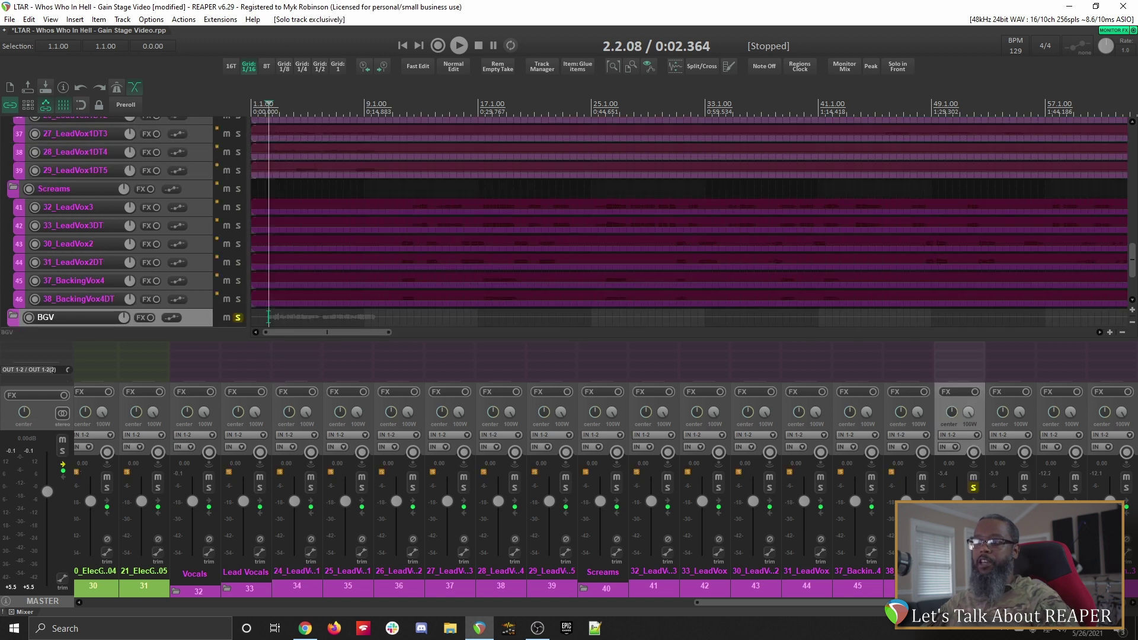
key(Down)
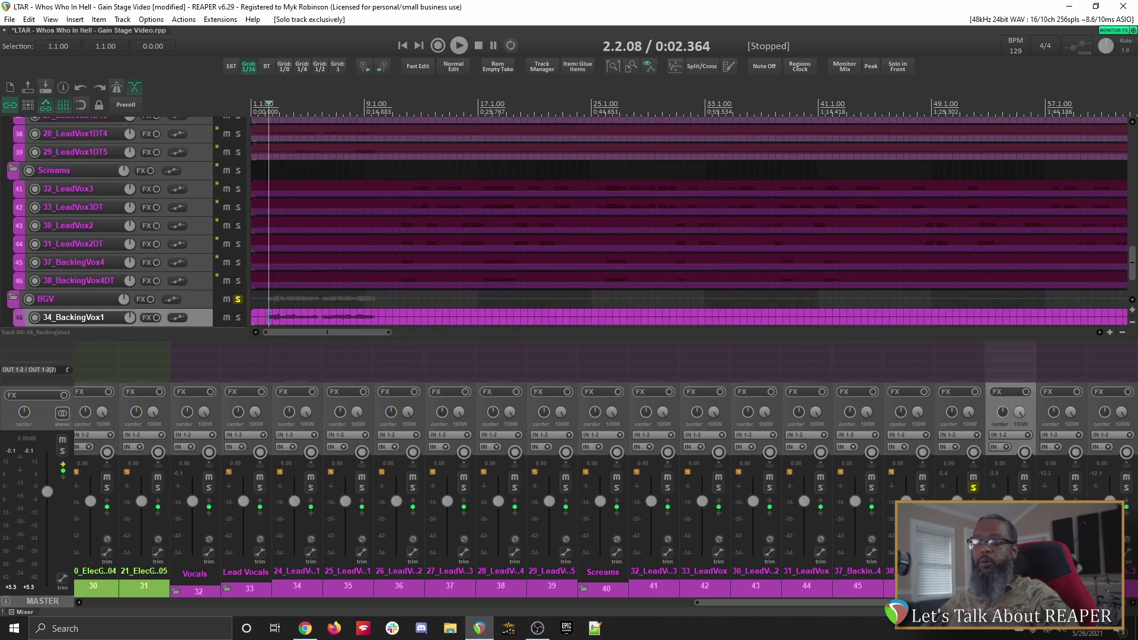
double_click(201, 322)
drag(1130, 248, 1131, 277)
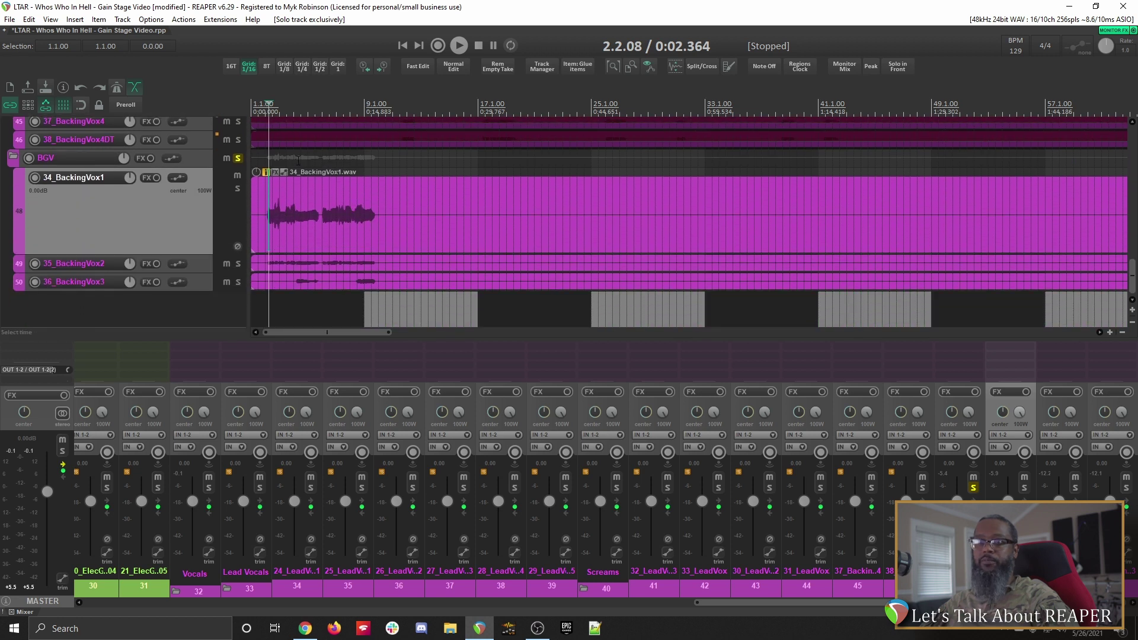
drag(298, 160, 380, 295)
- Play the soloed backing vocals, lower the selected items to -3.00 dB, and play them again to check
key(space)
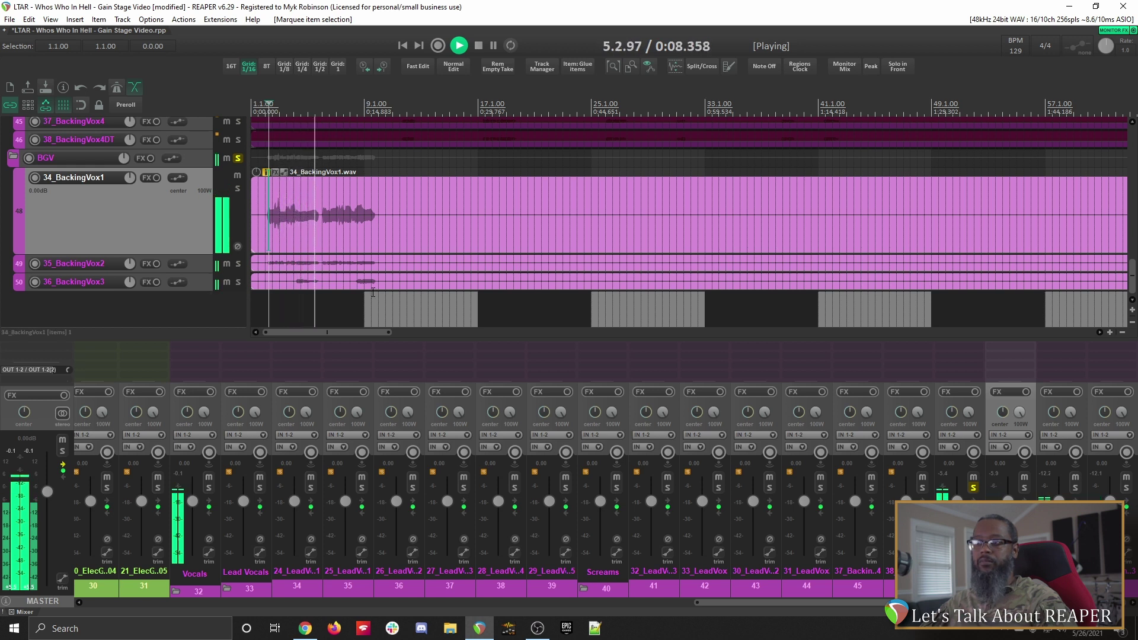
key(space)
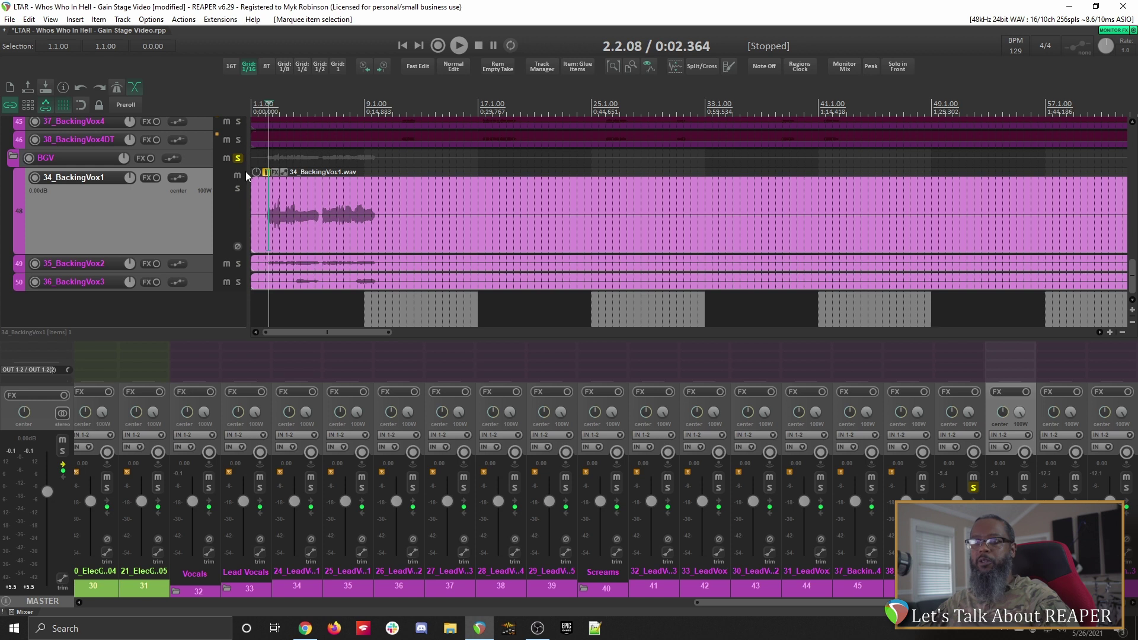
drag(256, 172, 258, 189)
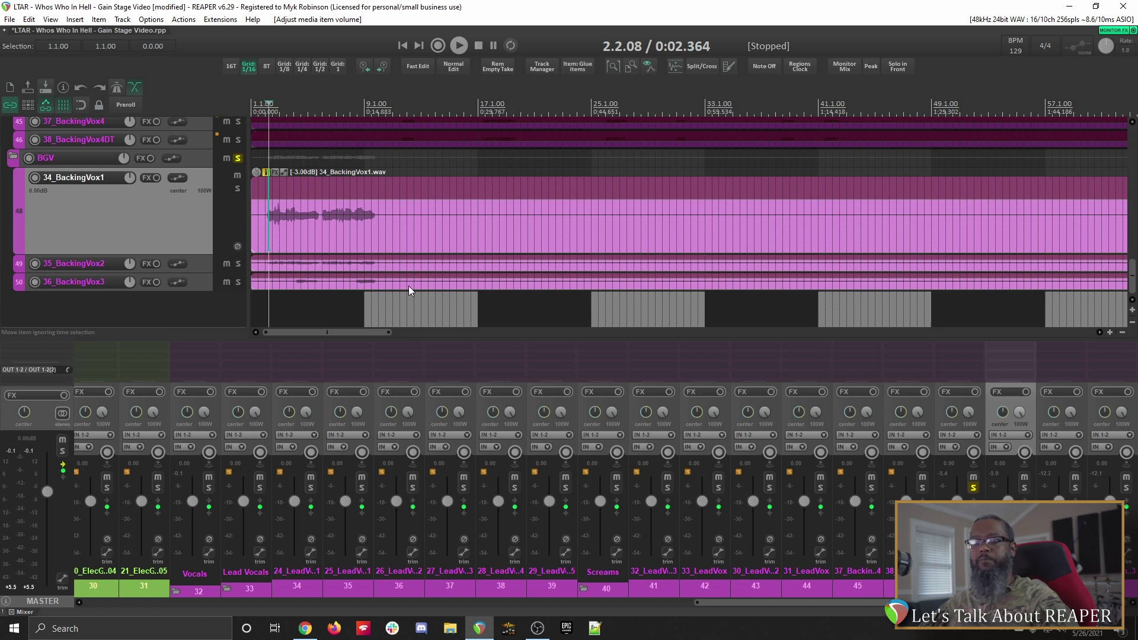
key(space)
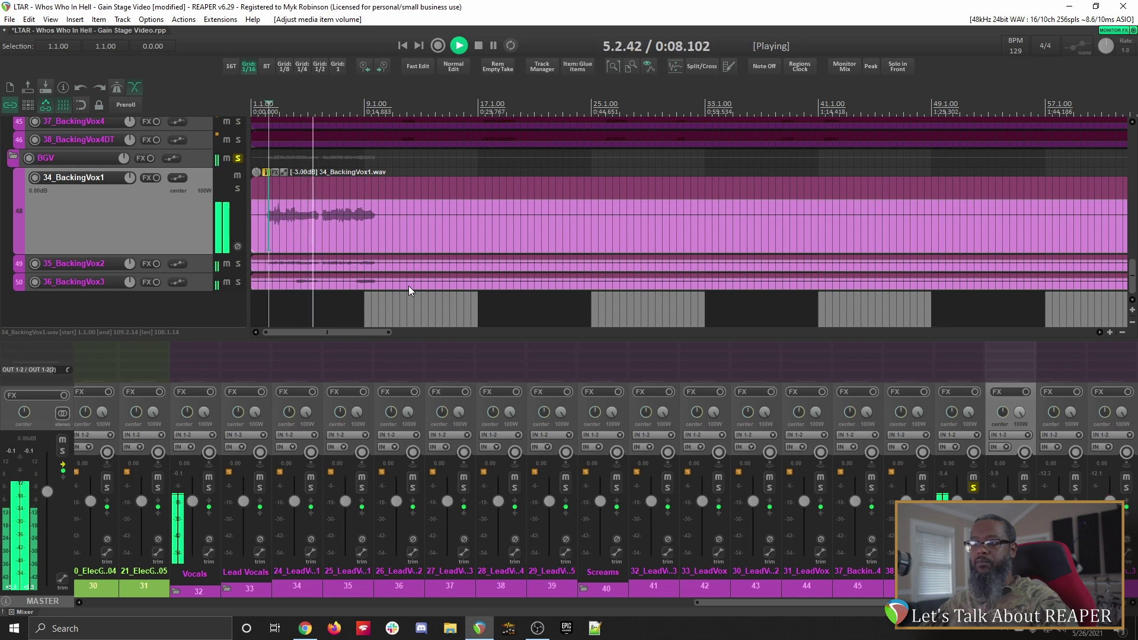
key(space)
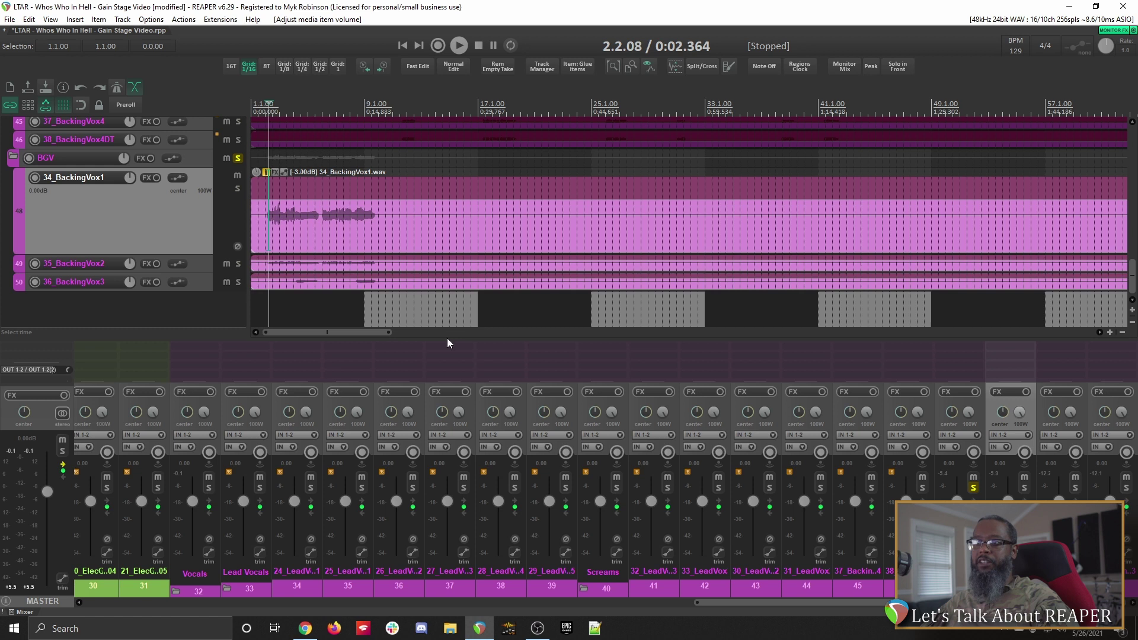
- Move the solo from BGV to the whole Vocals folder and audition all the vocals
click(974, 487)
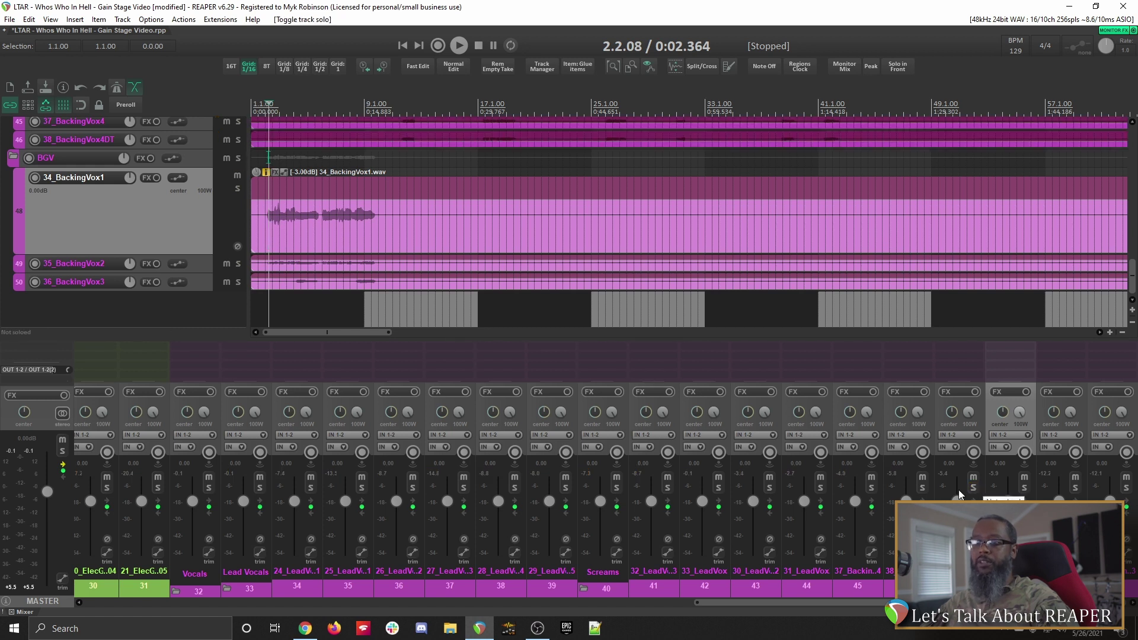
click(209, 487)
key(space)
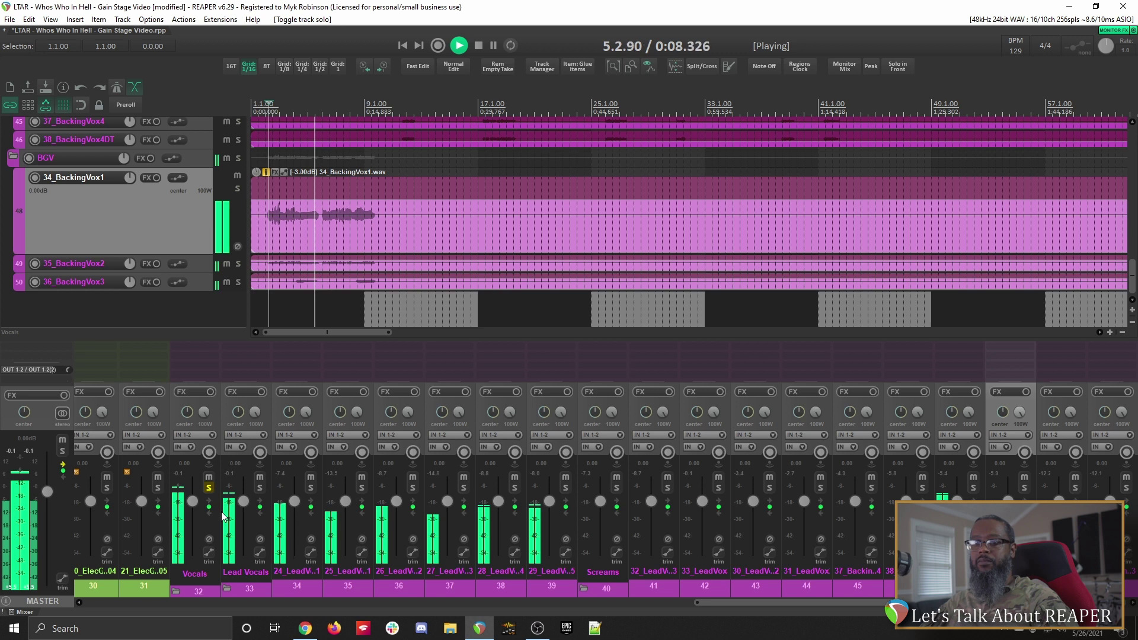
key(space)
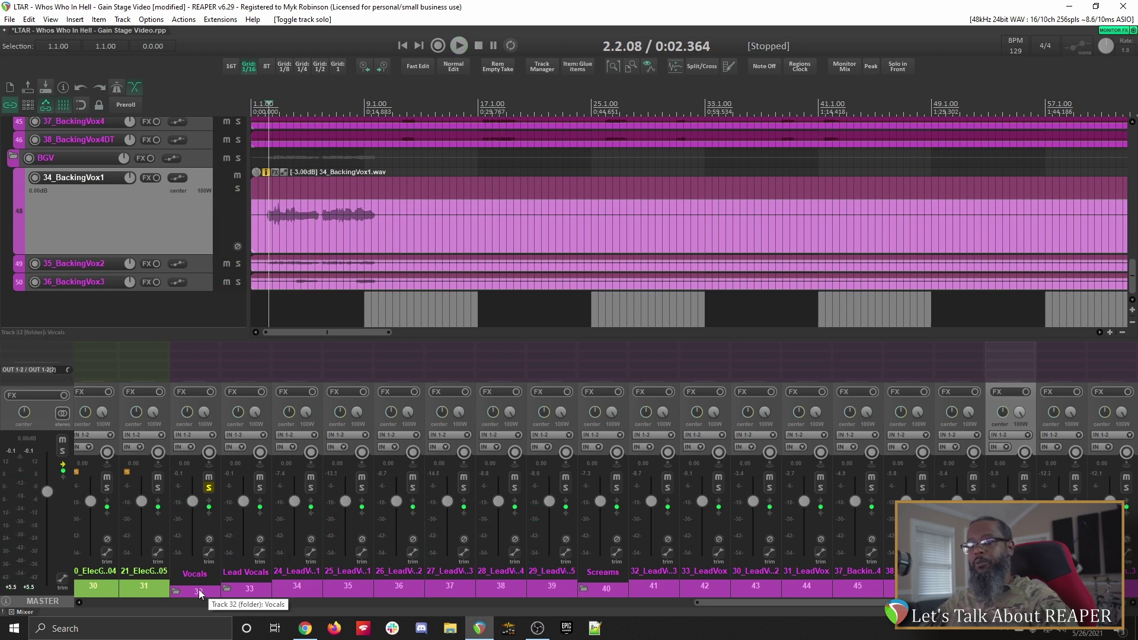
click(199, 593)
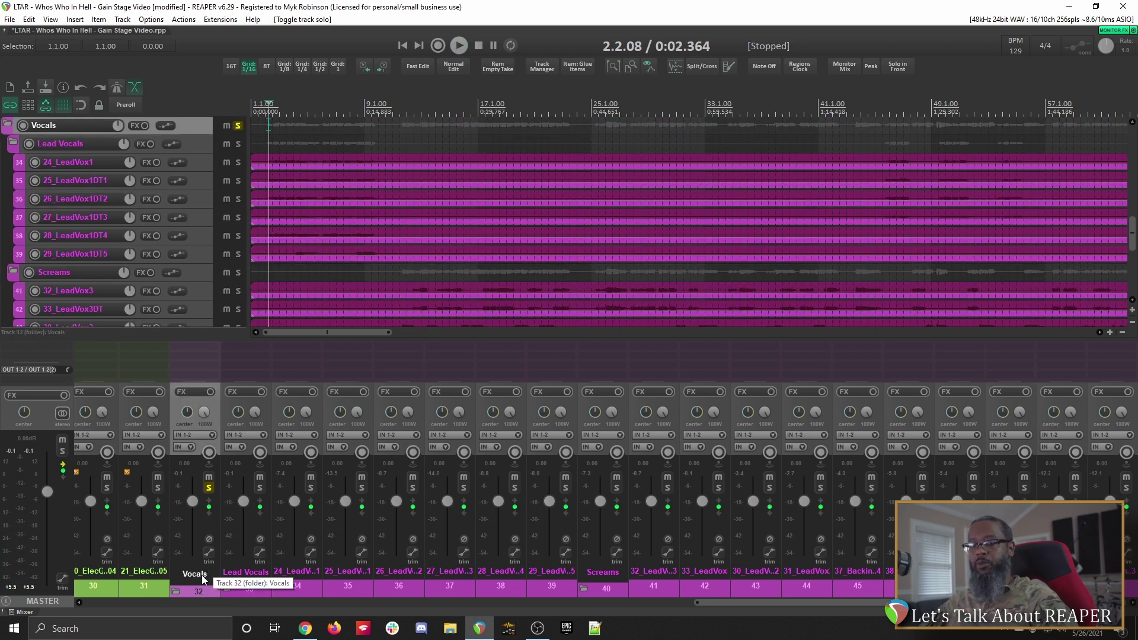
key(space)
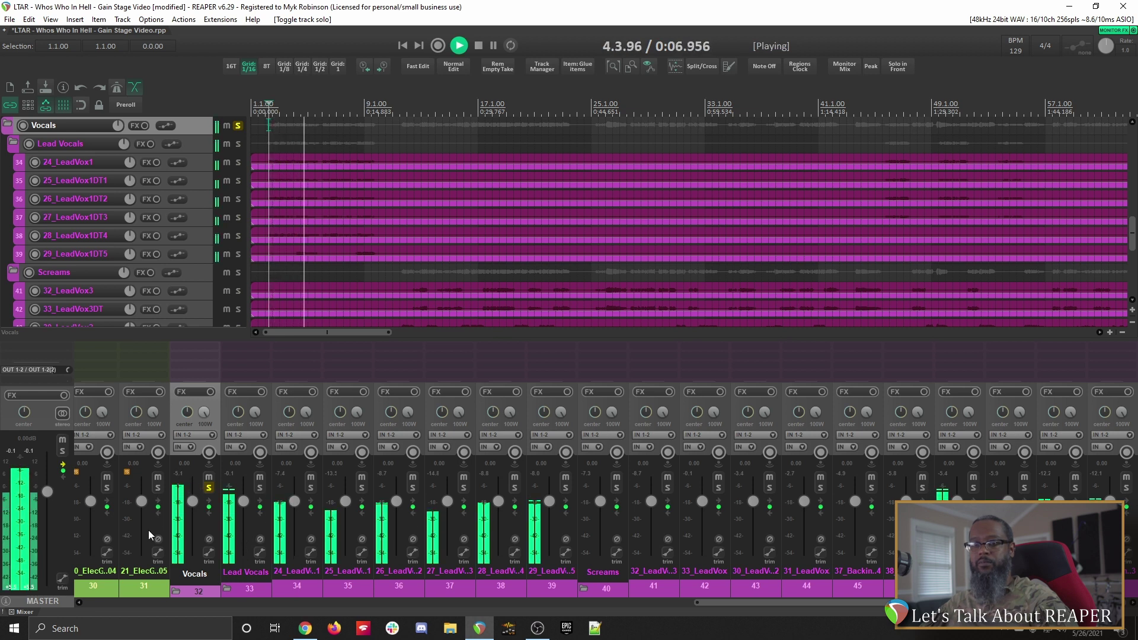
key(space)
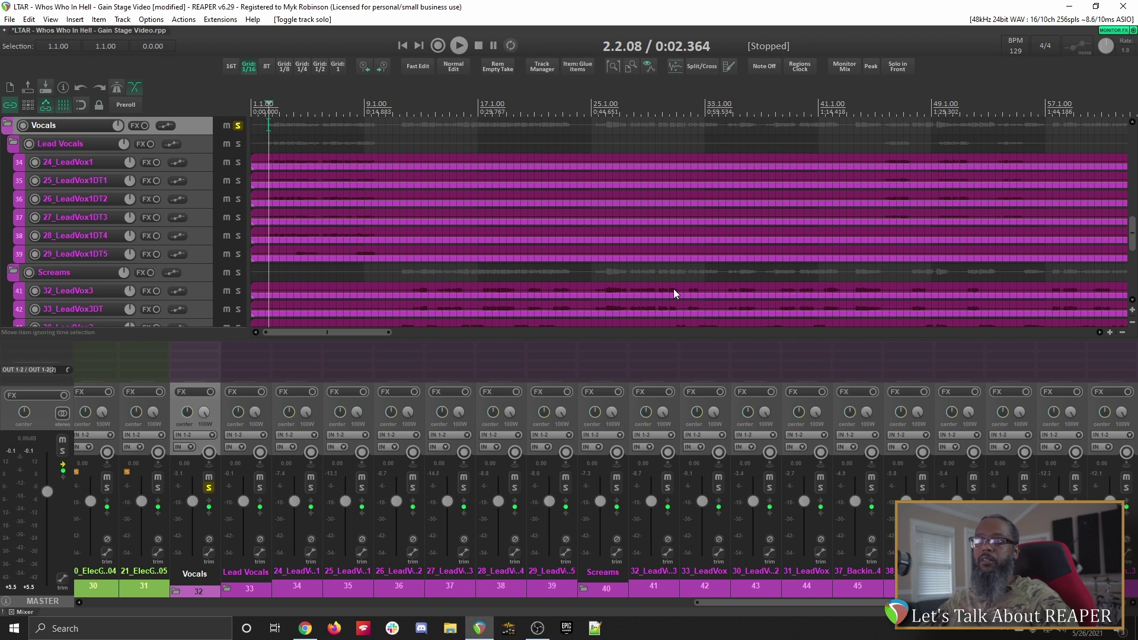
- Play the soloed vocals again from about 0:18.69
drag(1128, 236, 1134, 250)
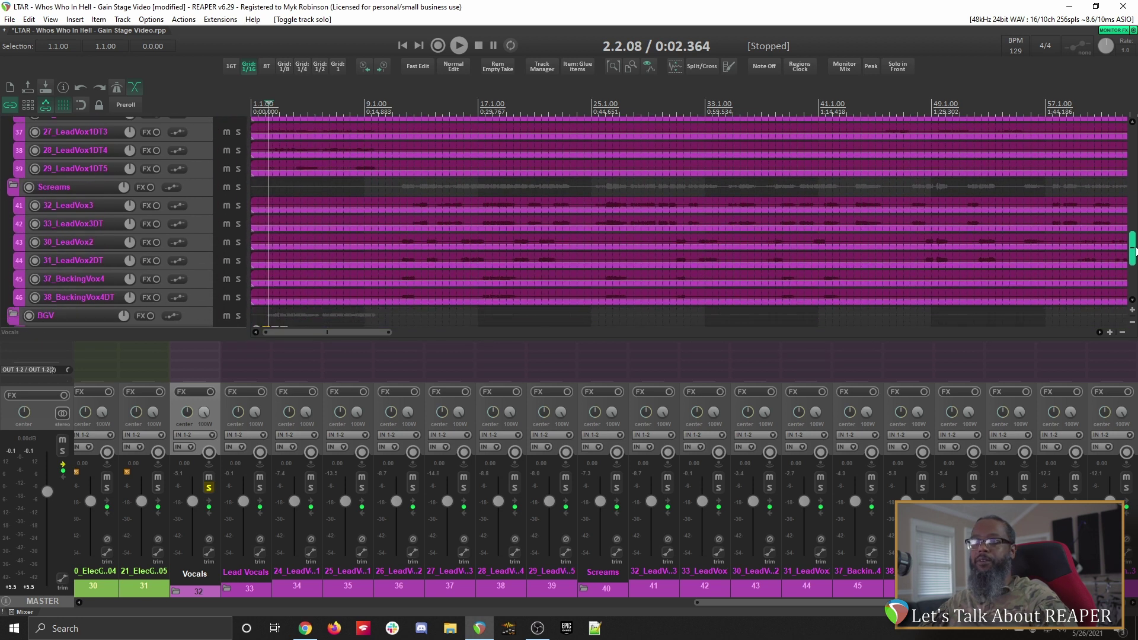
click(394, 108)
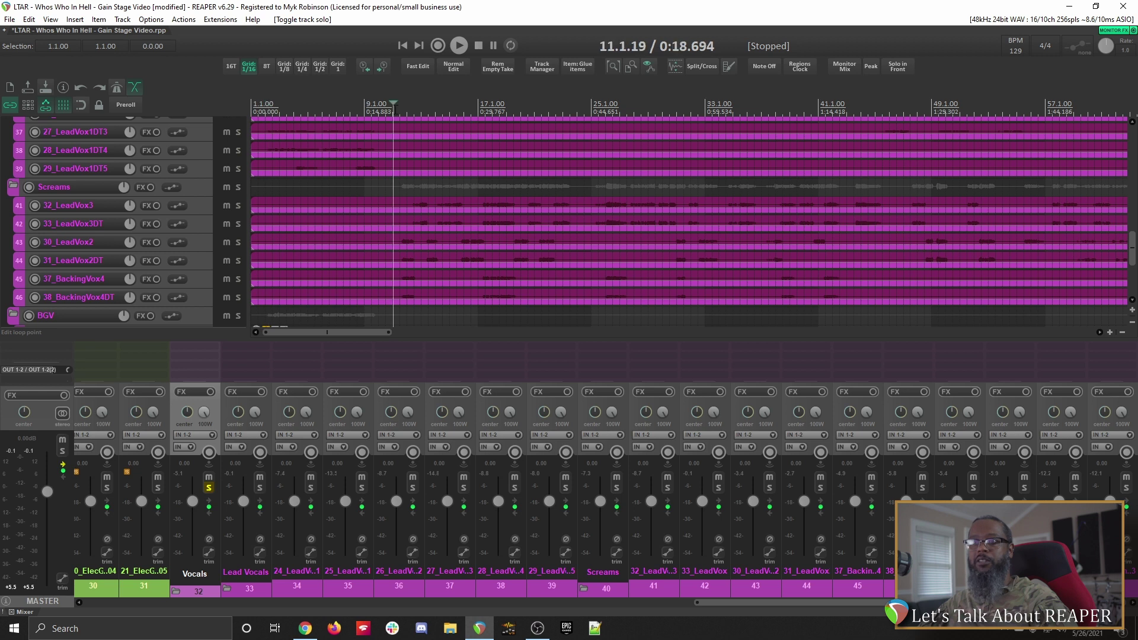
key(space)
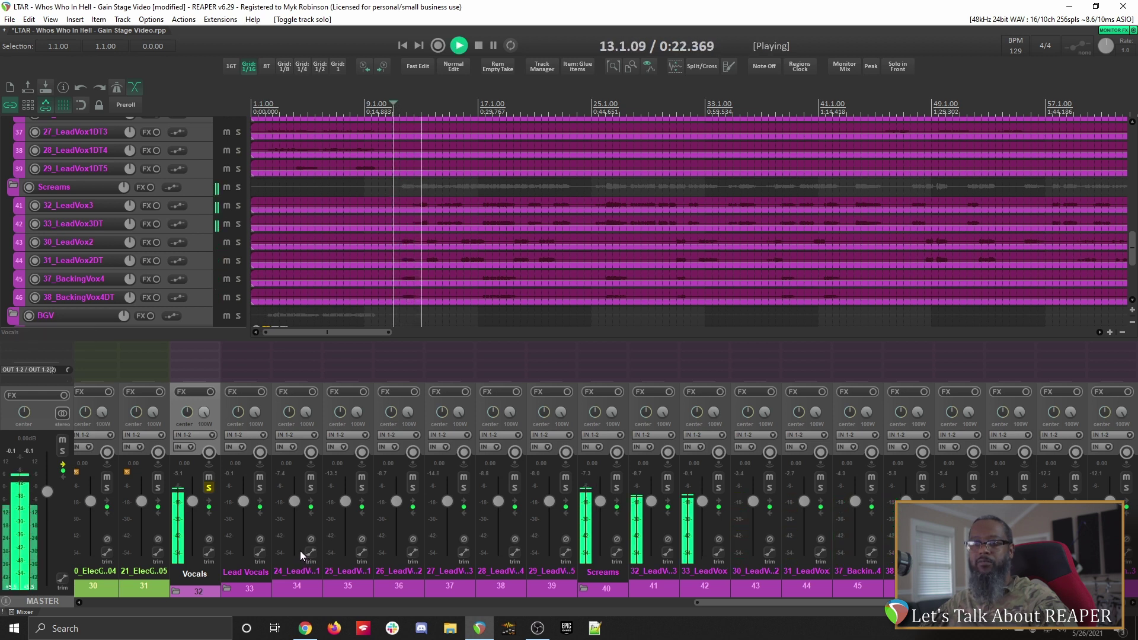
mouse_move(299, 551)
key(space)
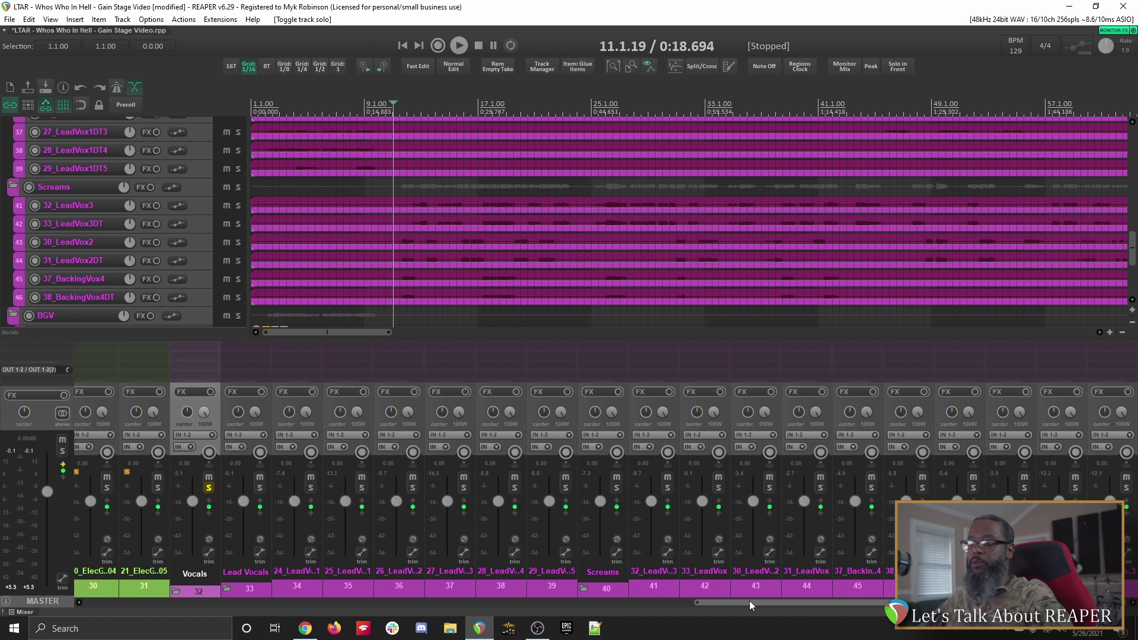
- Solo only the Guitars folder and play the guitars from the project start
drag(752, 604, 348, 608)
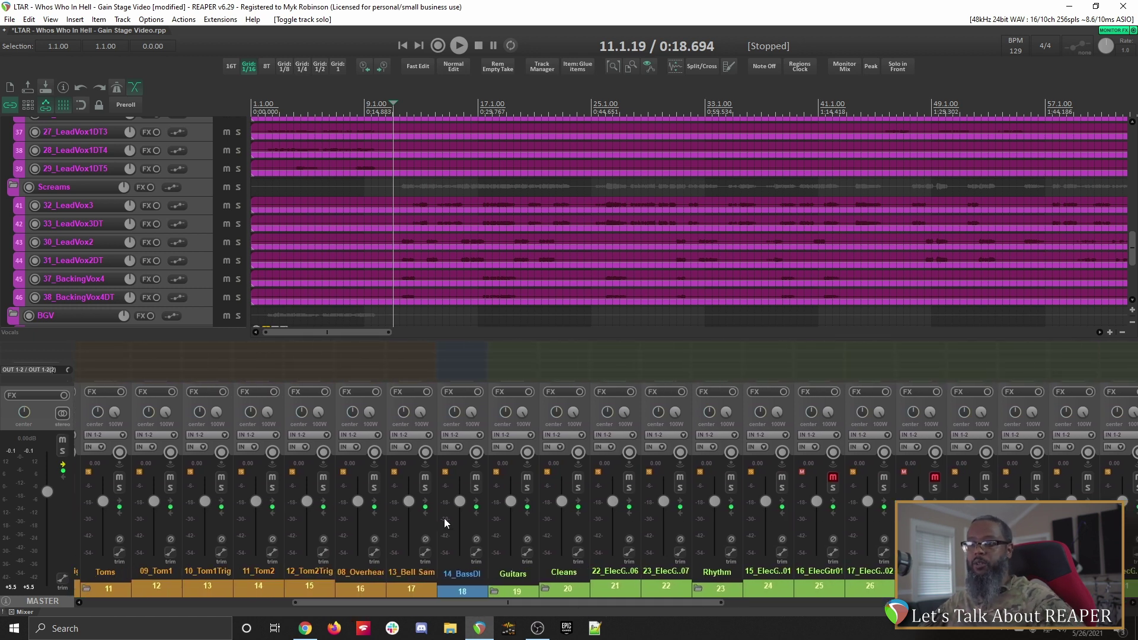
ctrl+alt+click(526, 488)
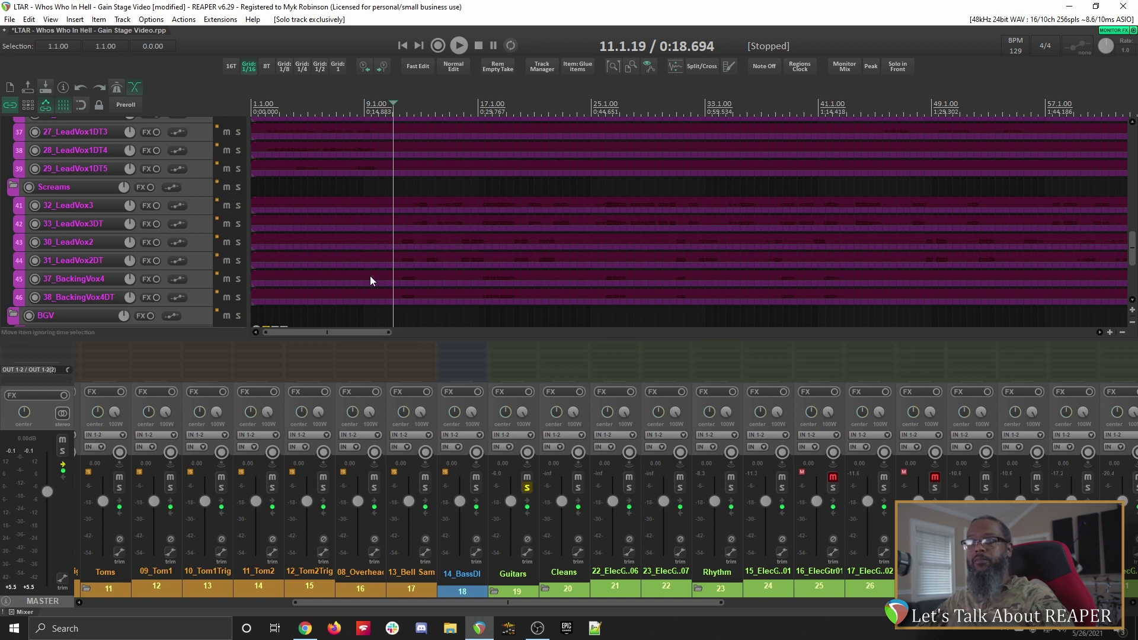
key(Home)
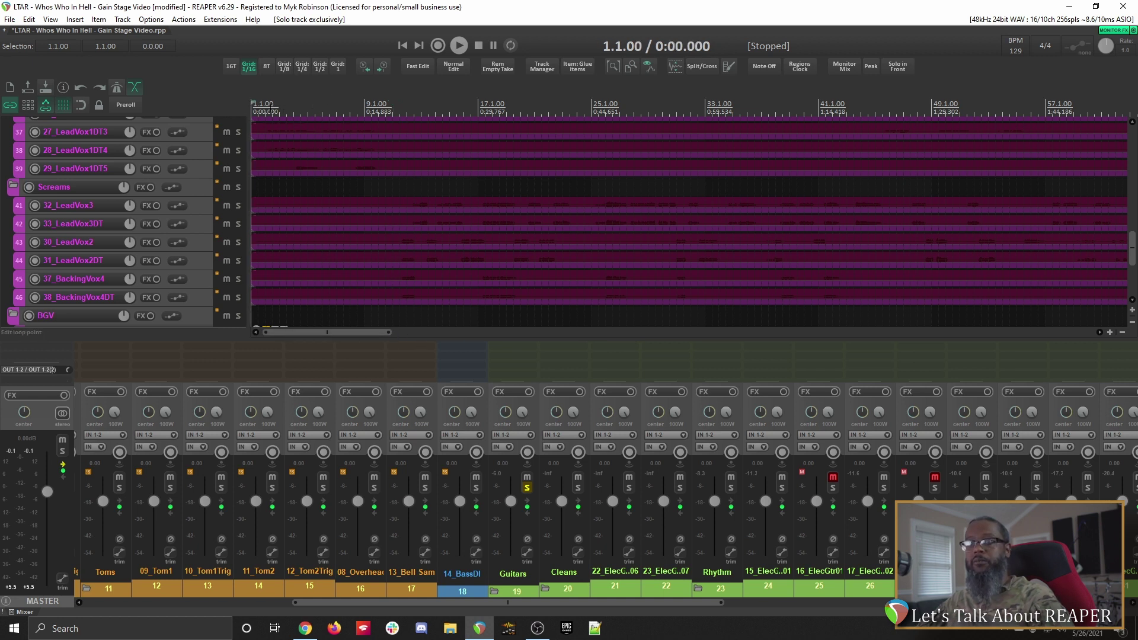
key(space)
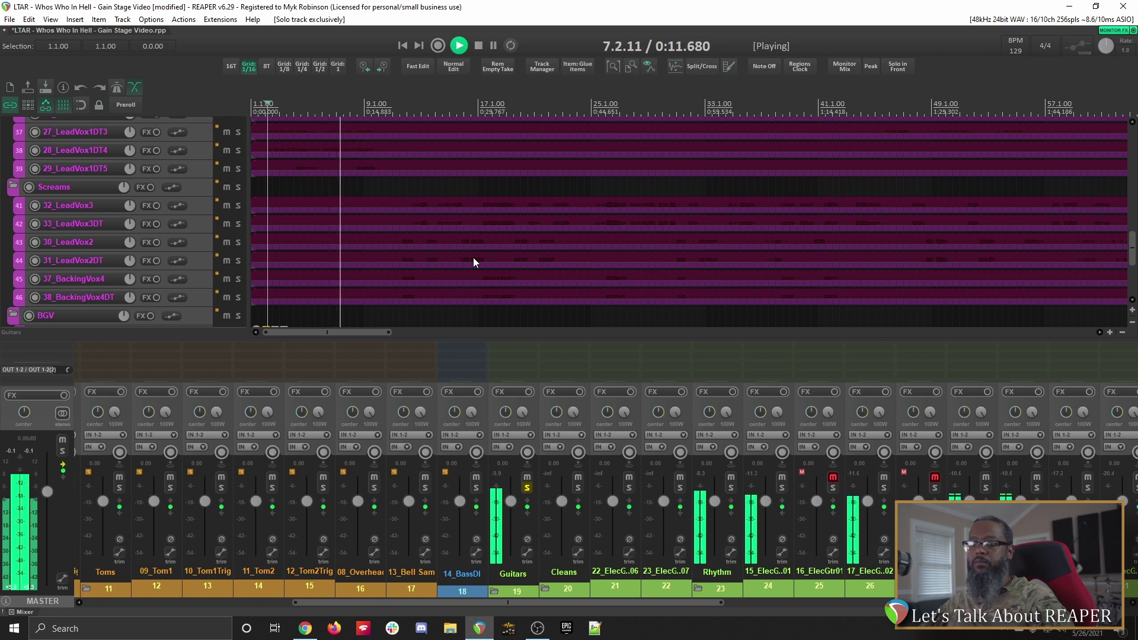
key(space)
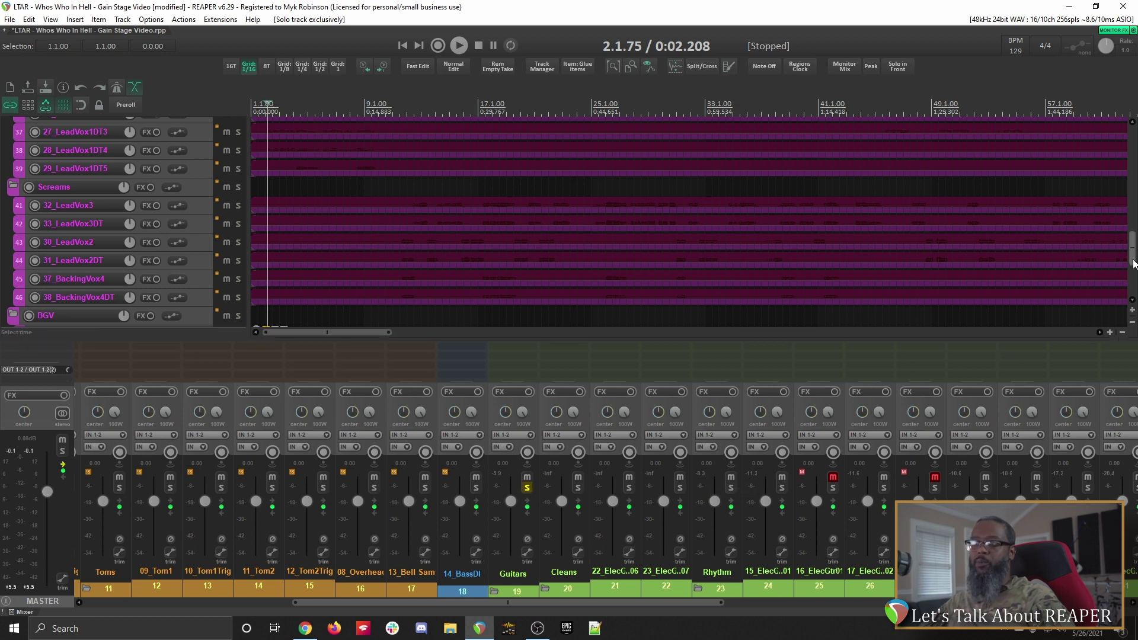
scroll(1133, 262, up, 6)
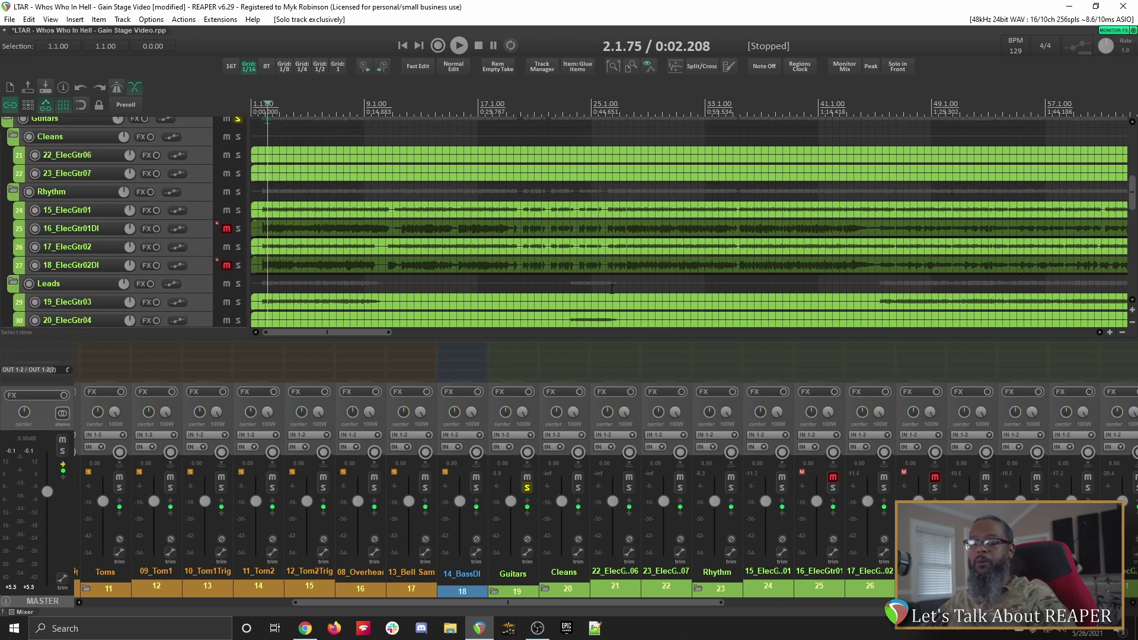
- Lower the 22_ElecGtr06 item volume to -5.90 dB in a taller lane, then play to check it
key(alt+d)
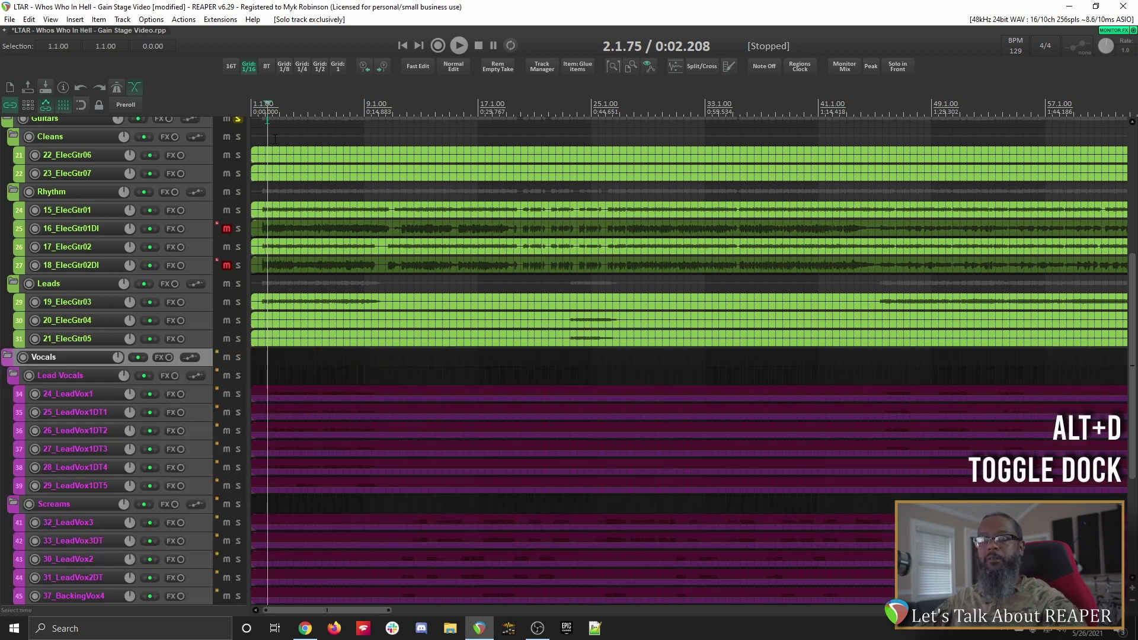
drag(329, 269, 408, 365)
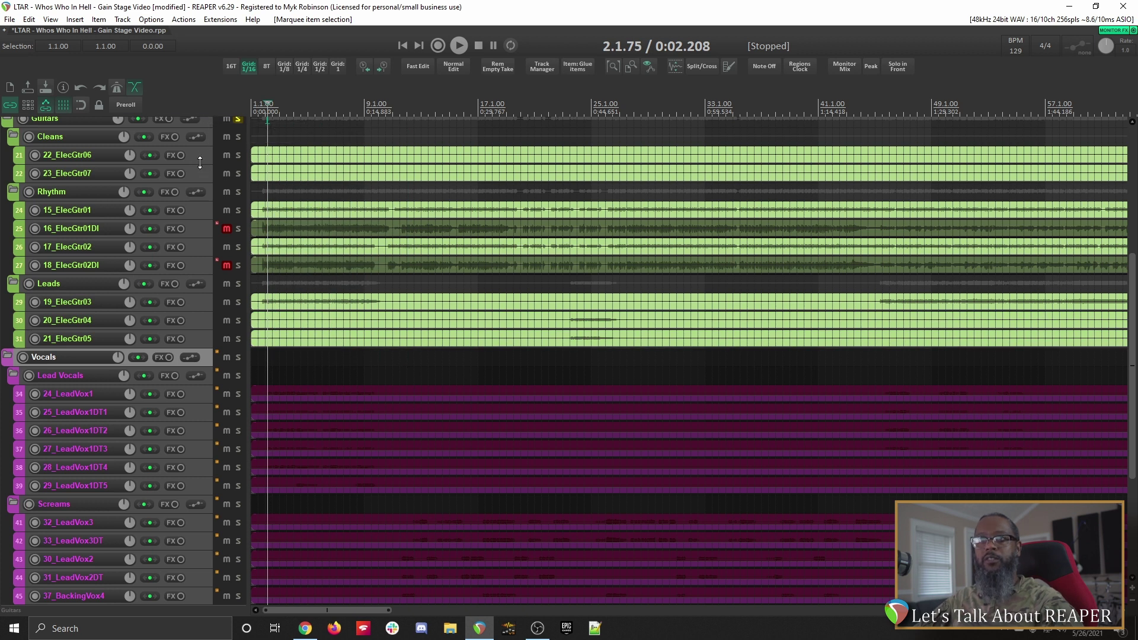
drag(201, 164, 201, 212)
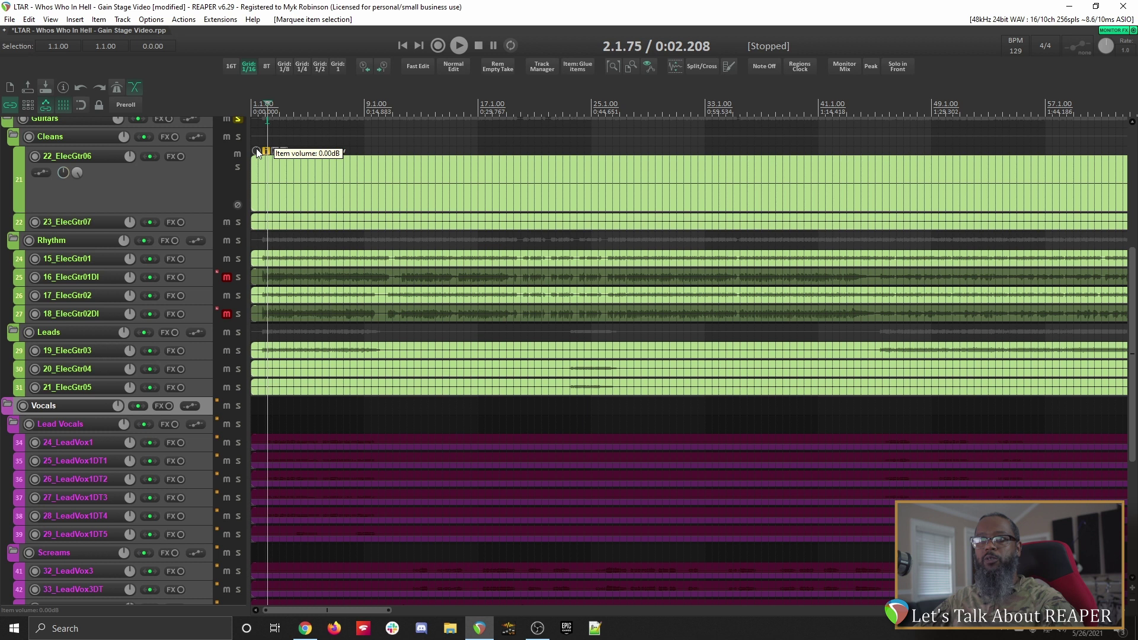
drag(256, 153, 257, 184)
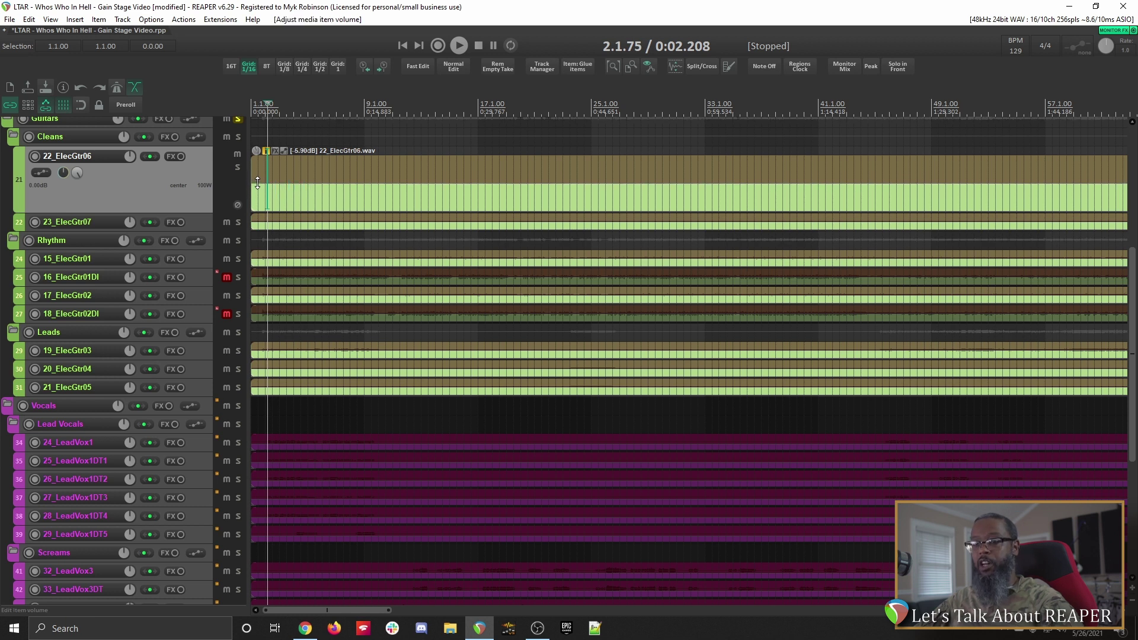
key(ctrl+m)
key(space)
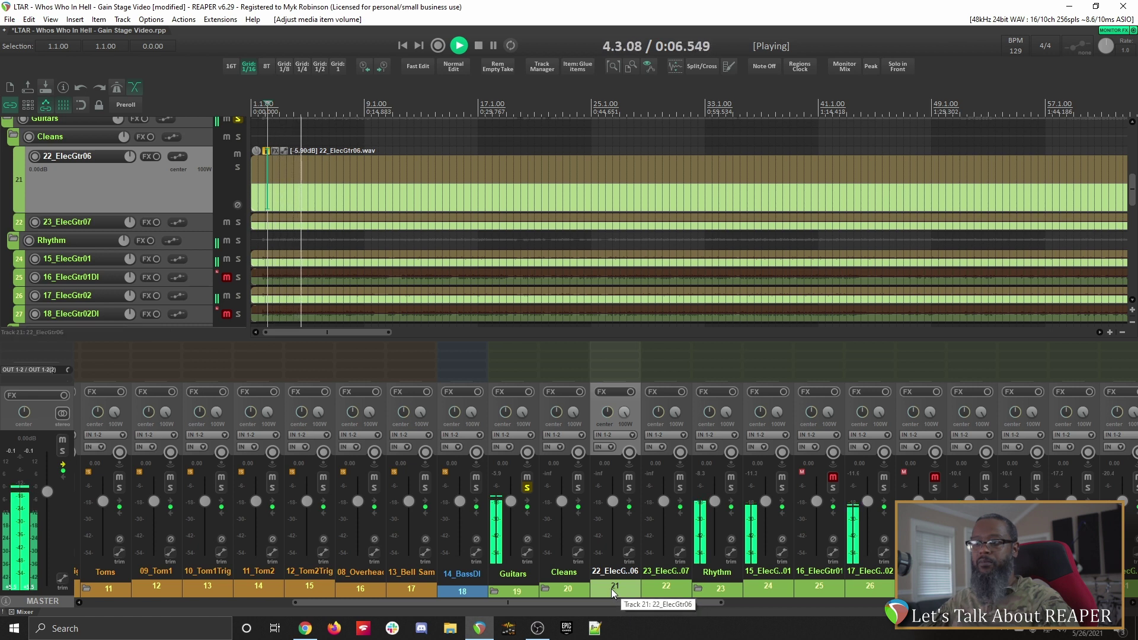
key(space)
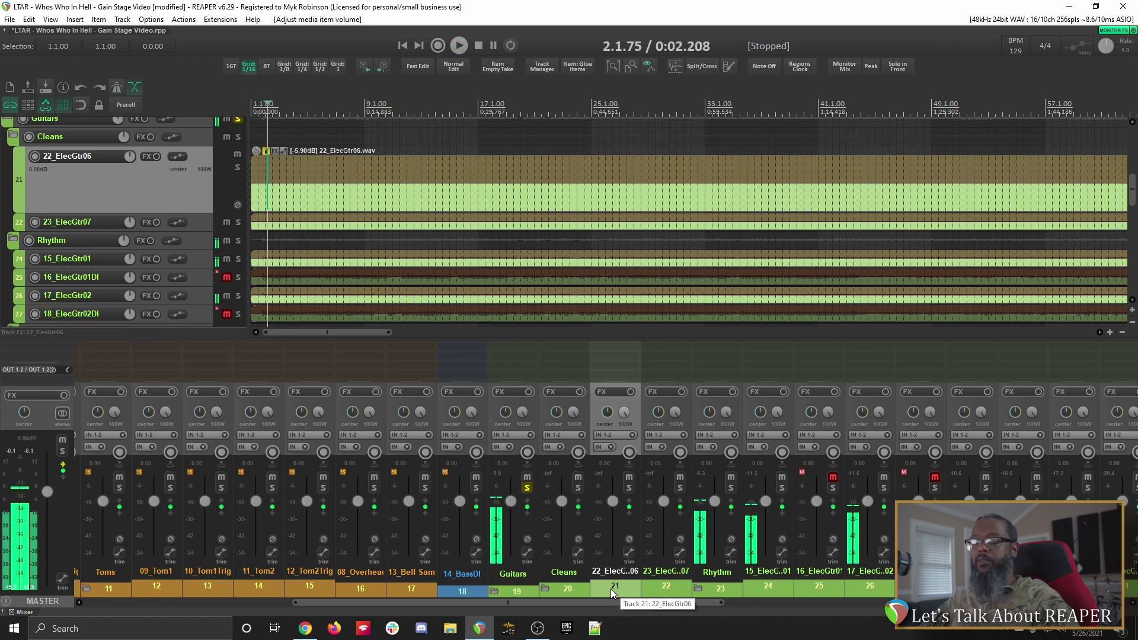
- Solo the 14_BassDI track and audition the bass on its own
ctrl+alt+click(476, 488)
key(space)
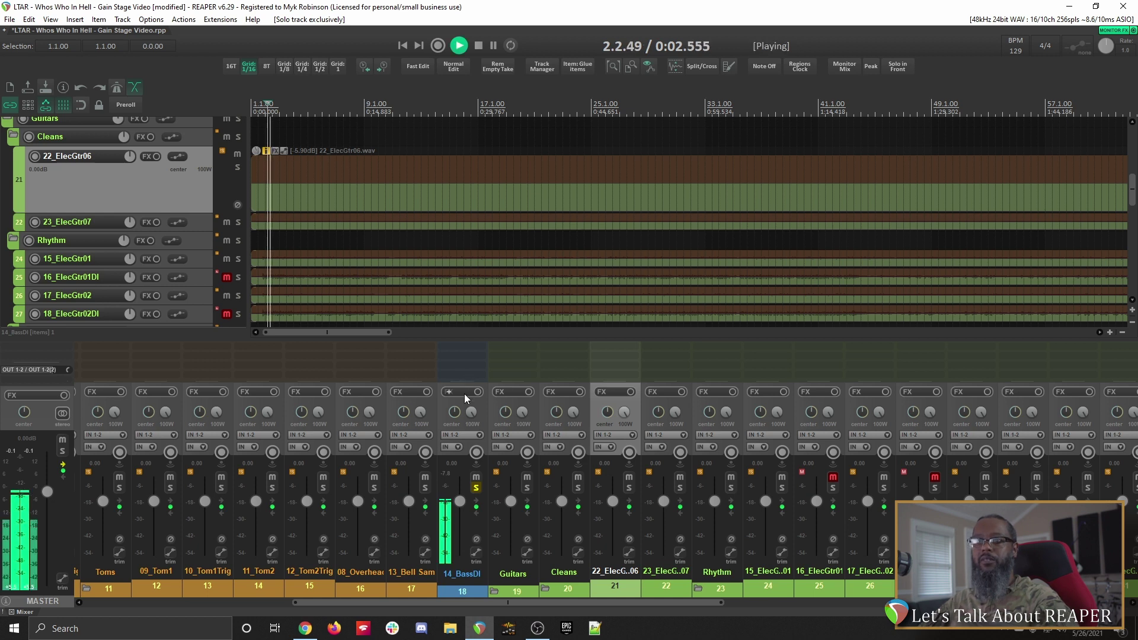
scroll(264, 235, up, 1)
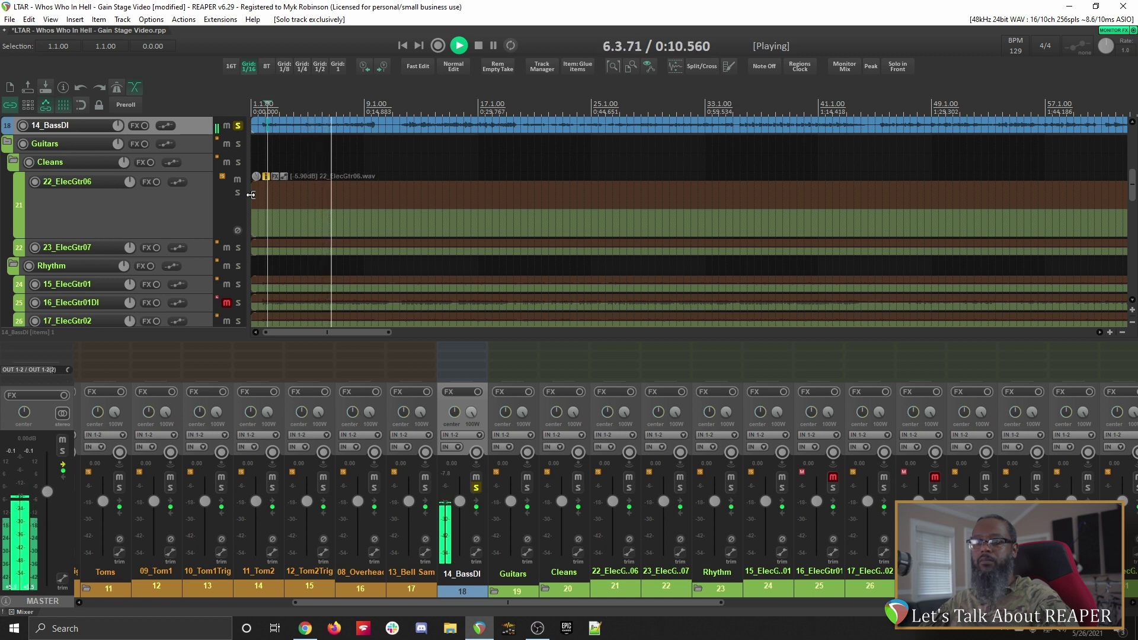
key(space)
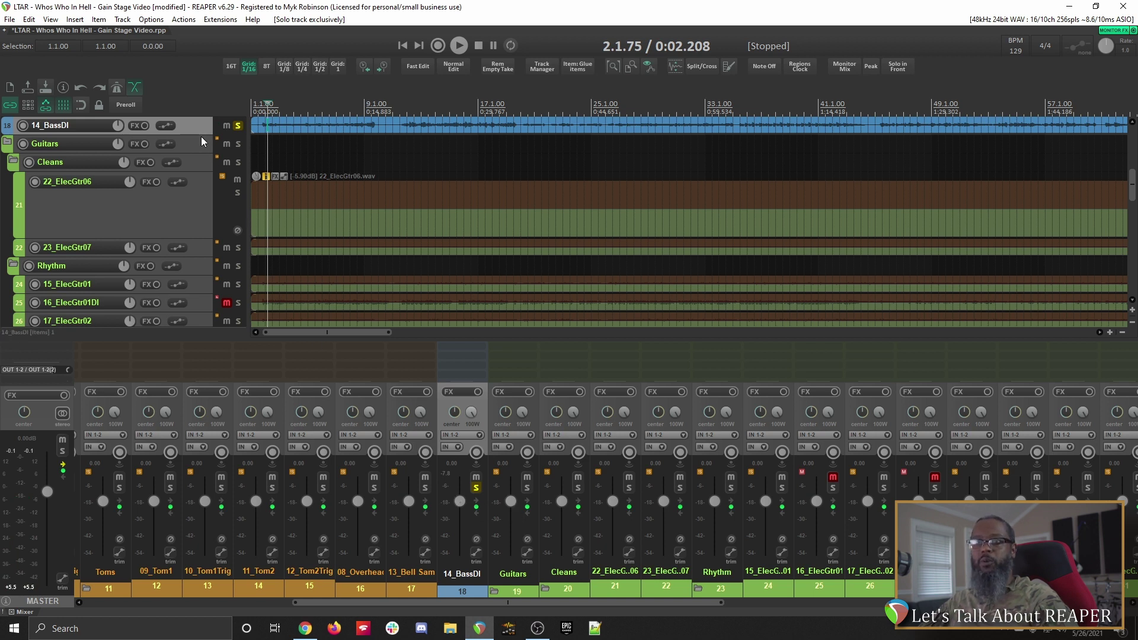
- Raise the 14_BassDI item volume to +1.60 dB after auditioning from bar 13, then unsolo it
drag(199, 134, 203, 198)
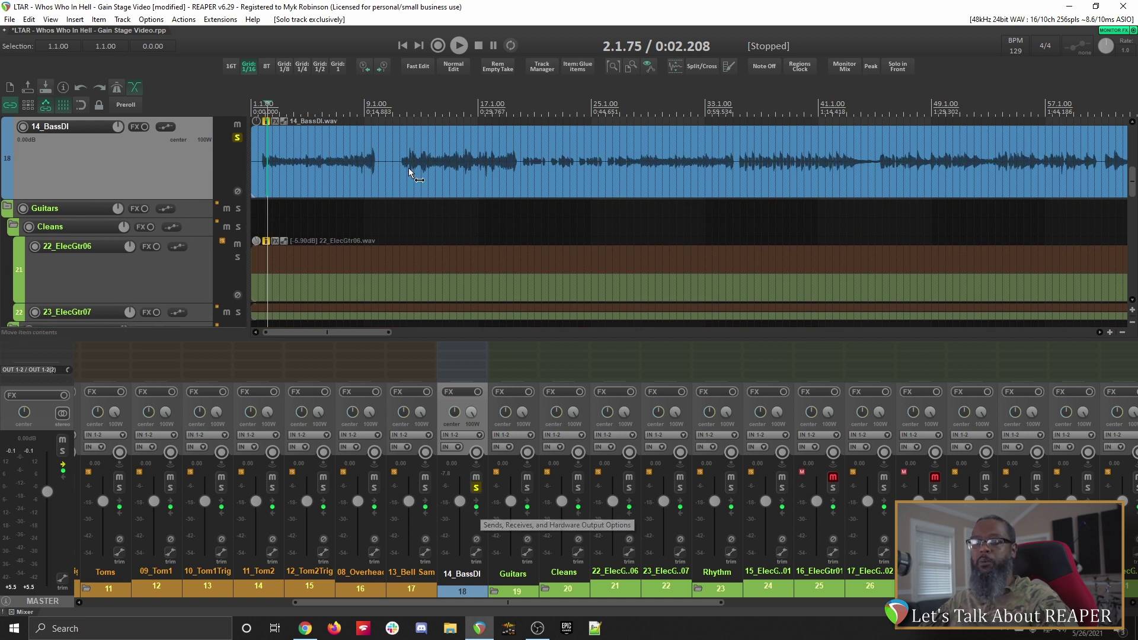
click(427, 105)
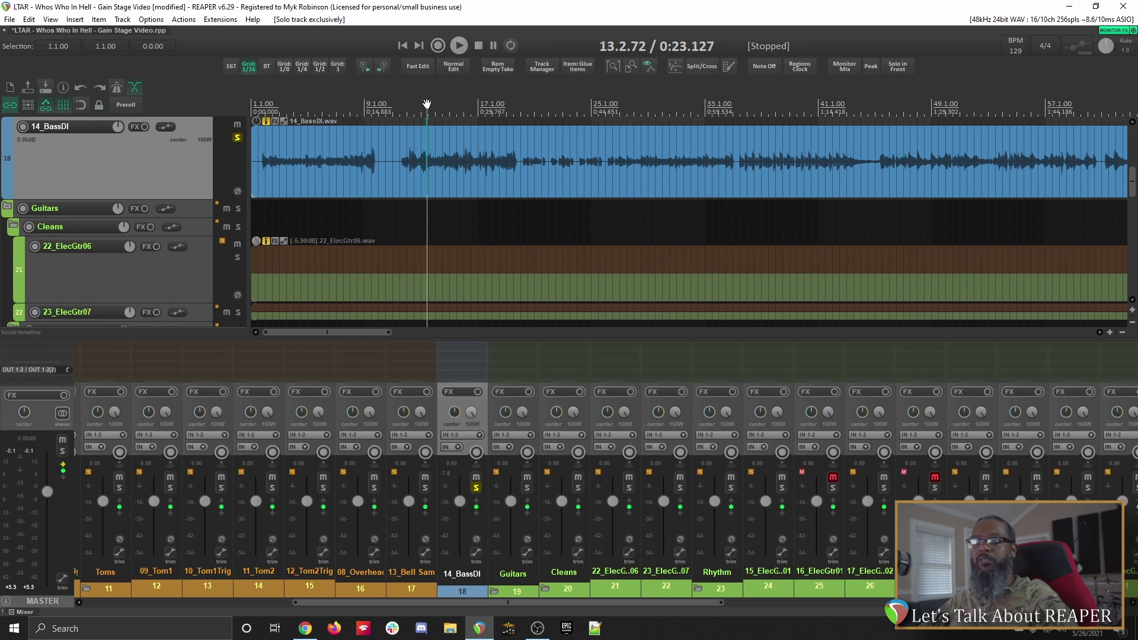
key(space)
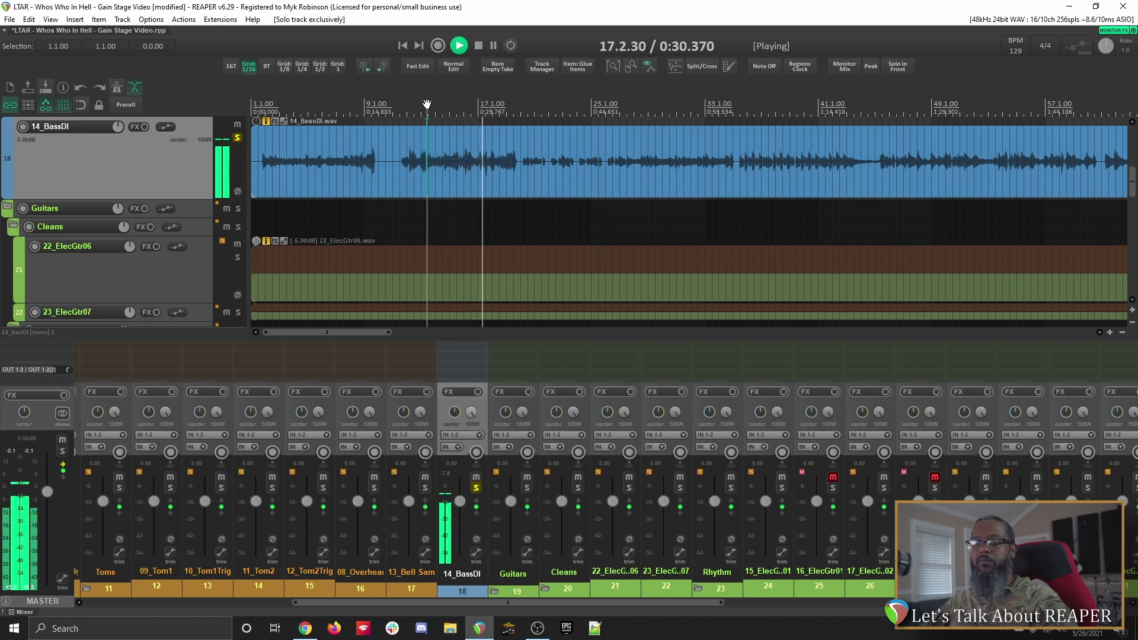
key(space)
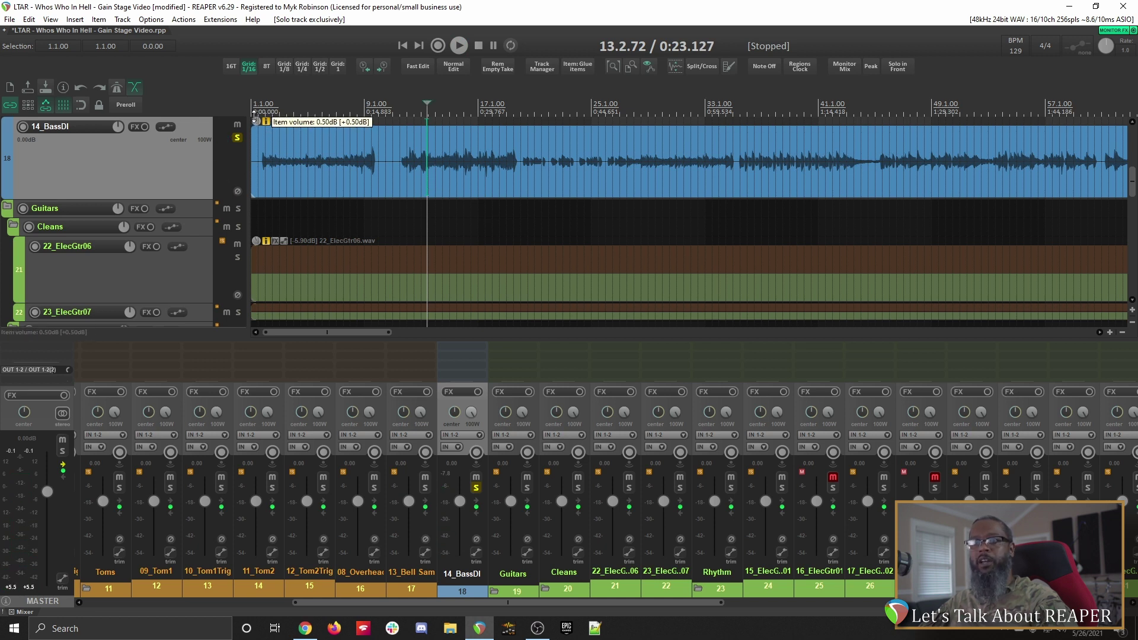
drag(255, 115, 254, 110)
click(476, 487)
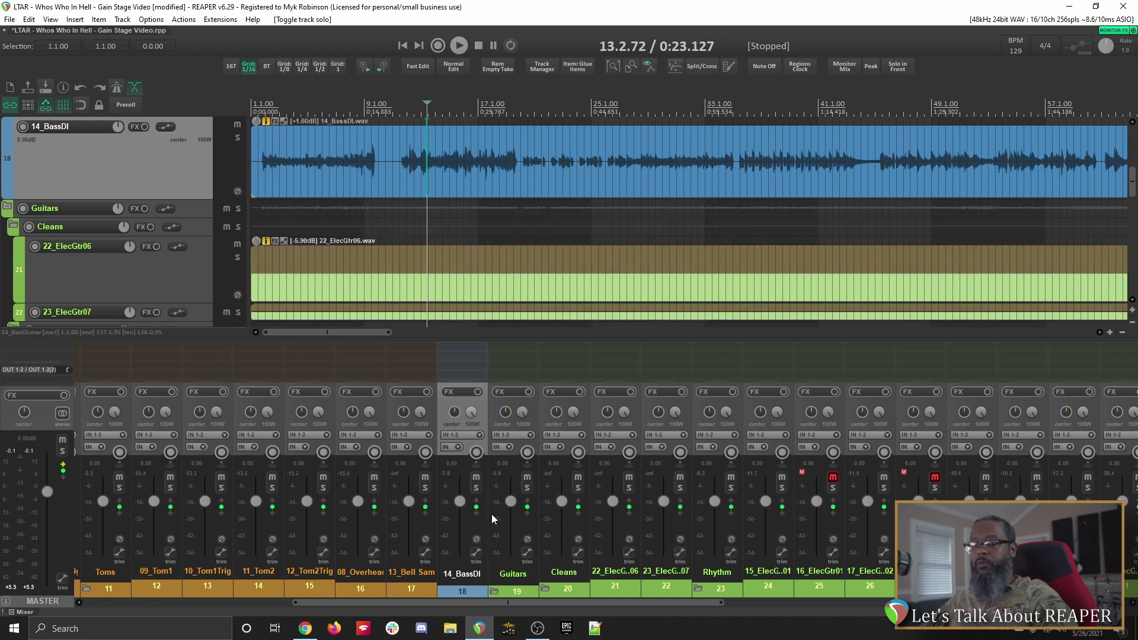
- Mute the Drums folder and play the mix without drums from near the start
drag(505, 604, 316, 603)
click(114, 481)
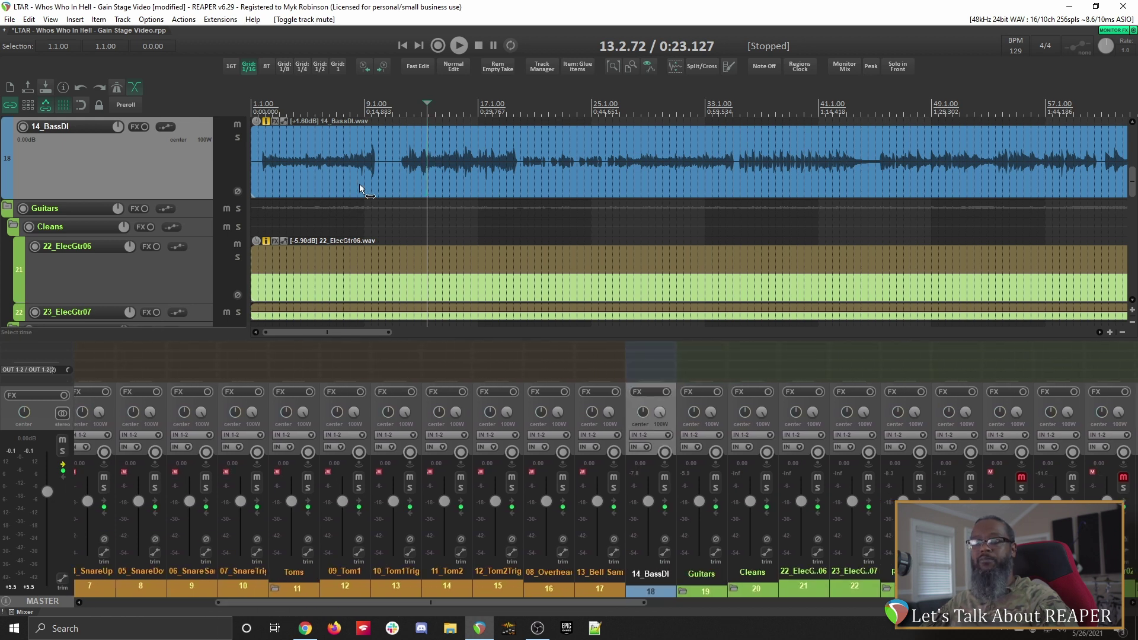
click(268, 108)
key(space)
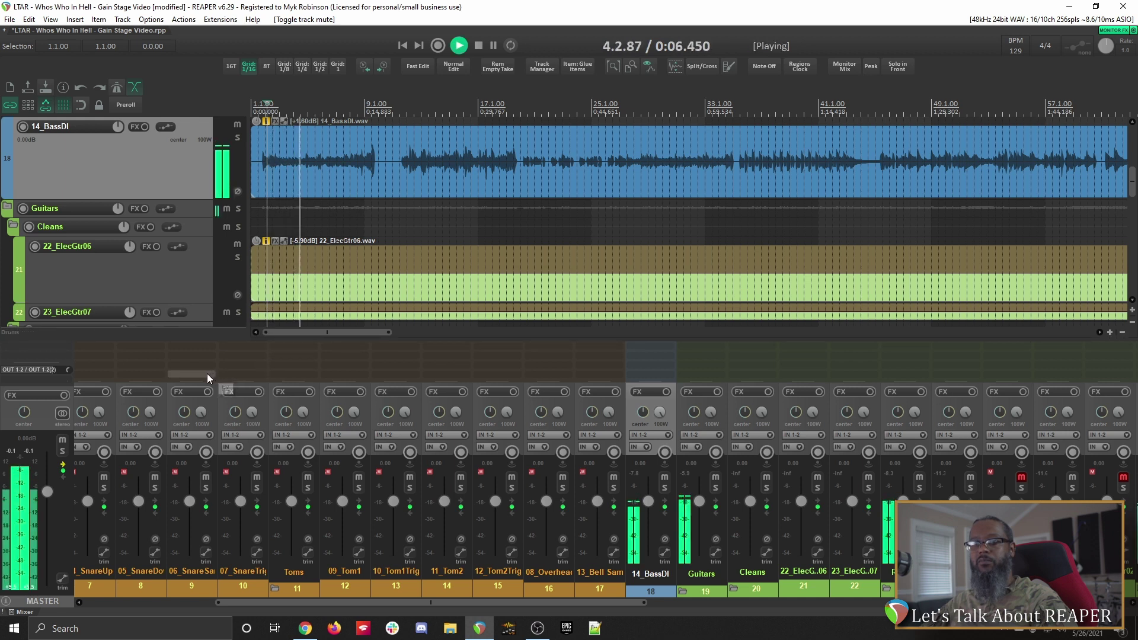
key(space)
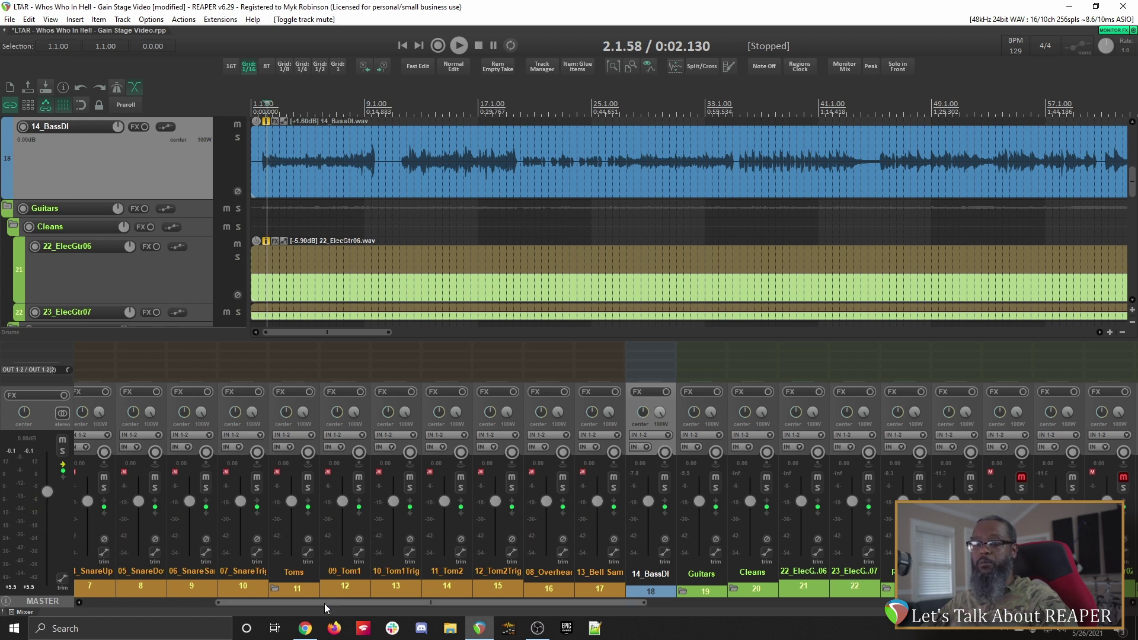
drag(325, 608, 106, 607)
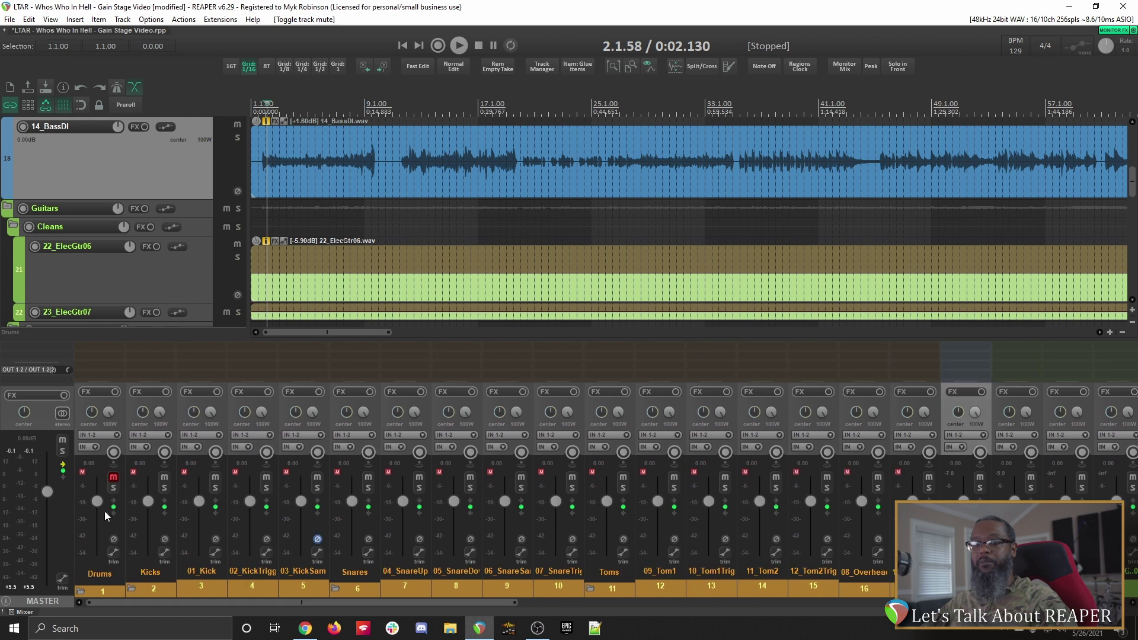
- Unmute the Drums folder, play the full mix, then solo the Lead Vocals folder
click(113, 478)
key(space)
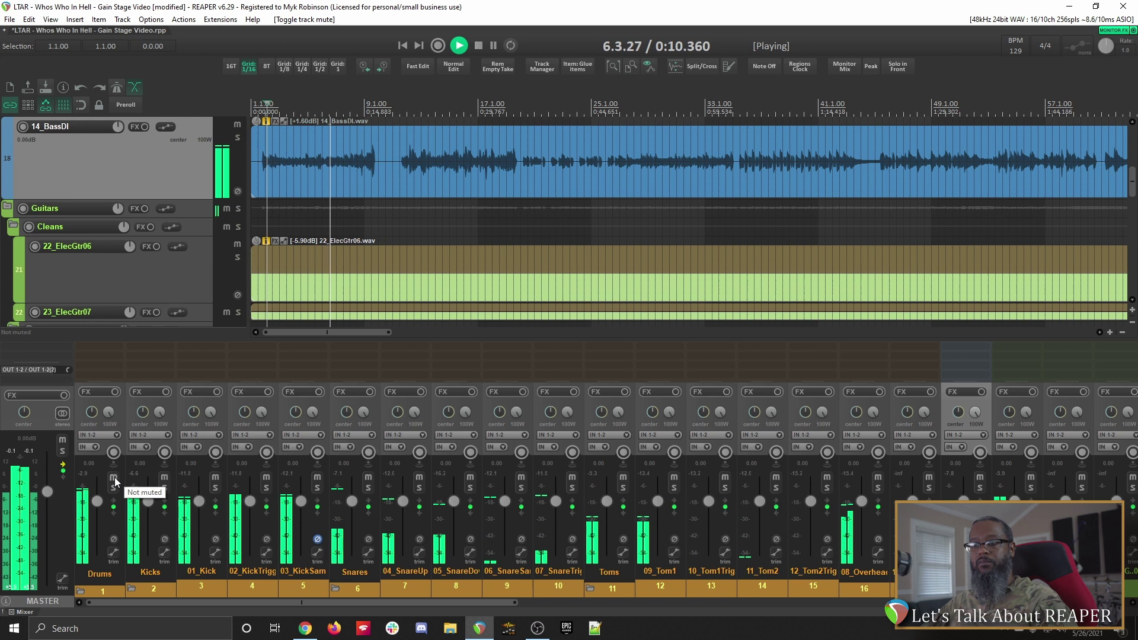
key(space)
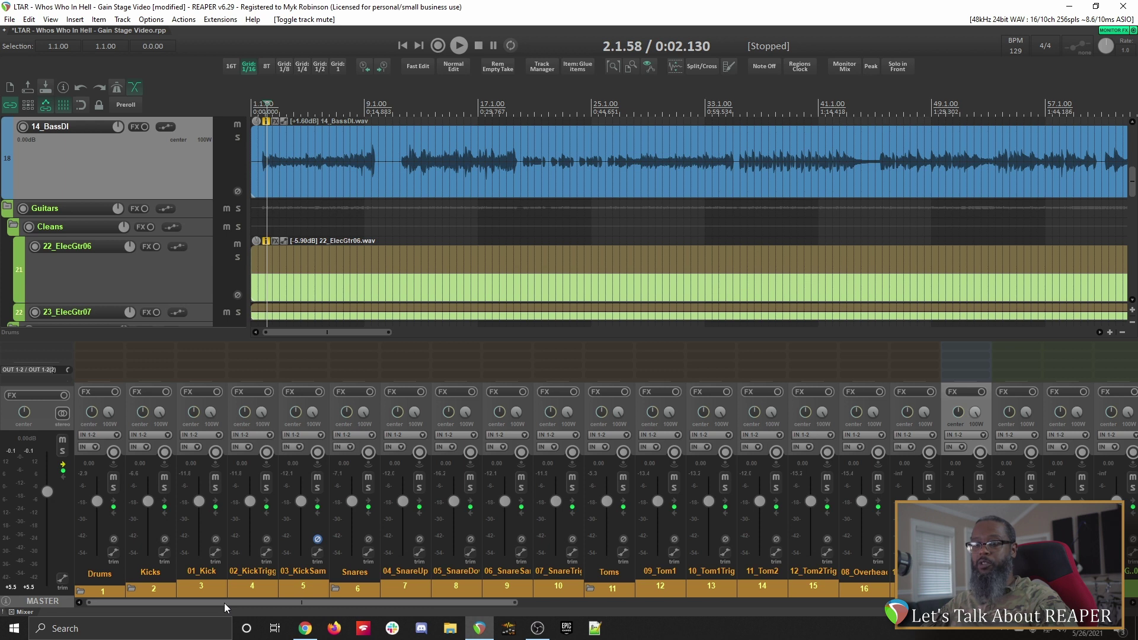
drag(224, 603, 790, 616)
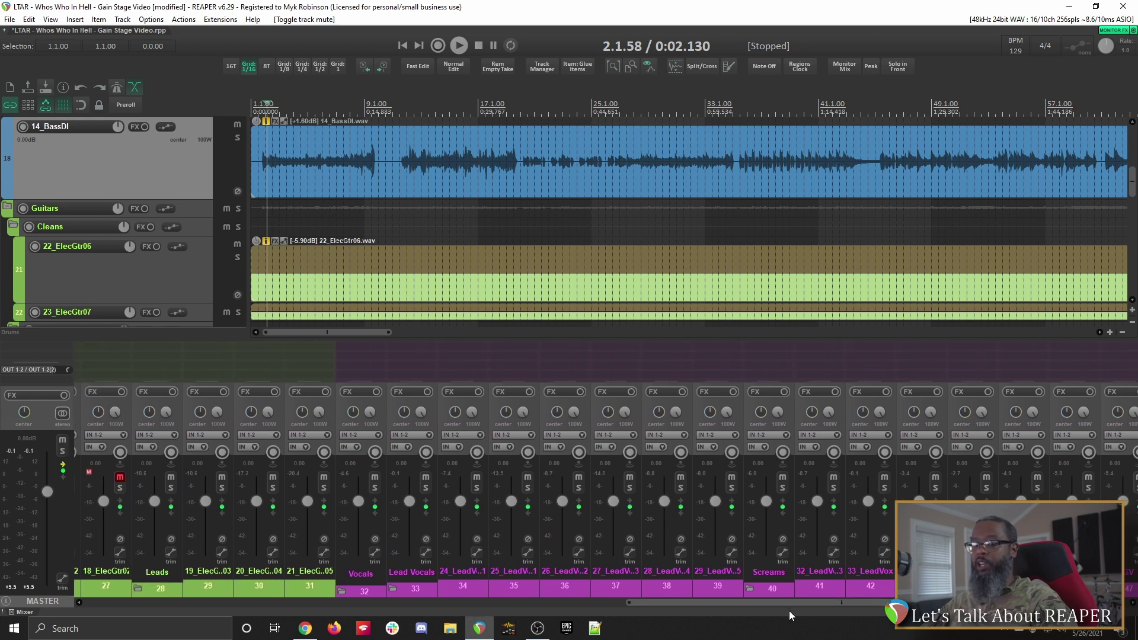
click(426, 488)
- Lower the 24_LeadVox1 item volume to -10.1 dB in an enlarged lane, auditioning the lead vocals
key(space)
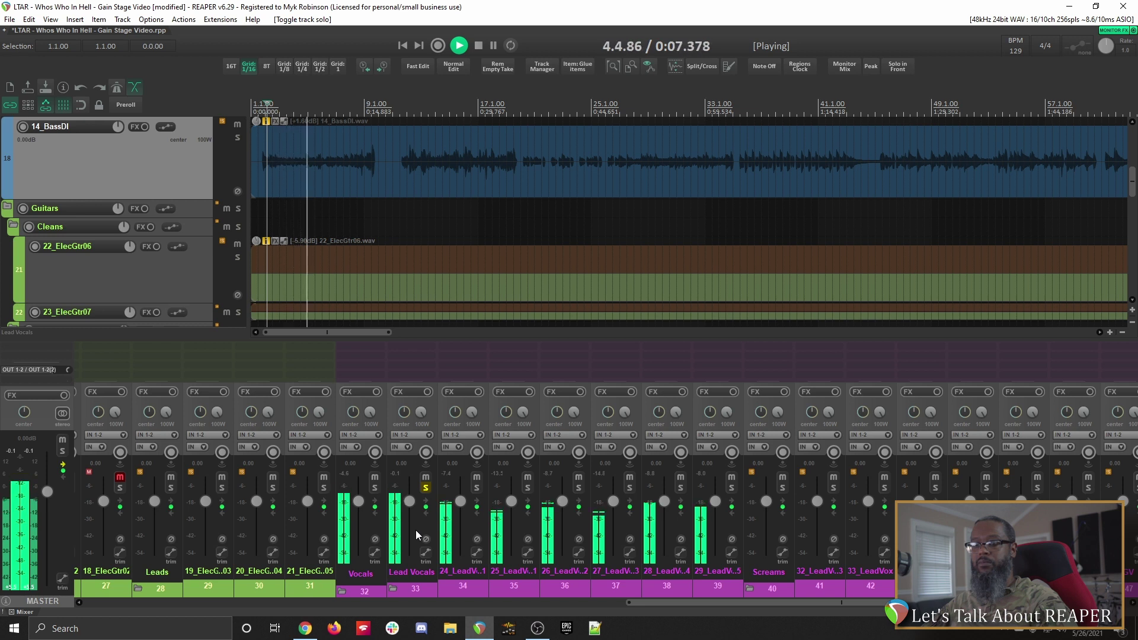
key(space)
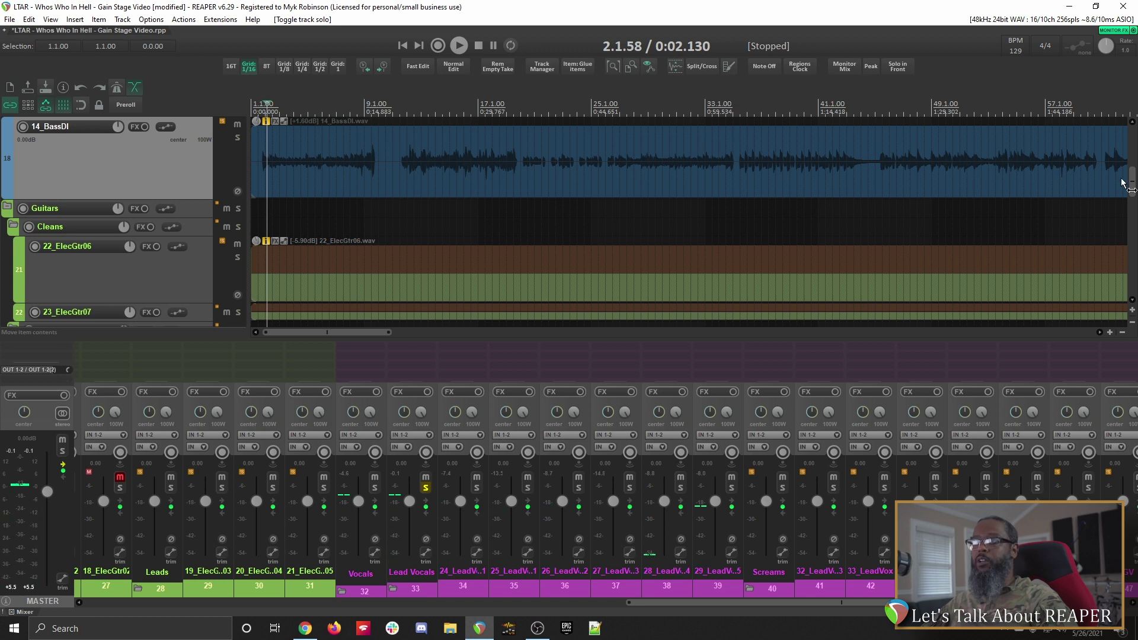
drag(1132, 178, 1132, 240)
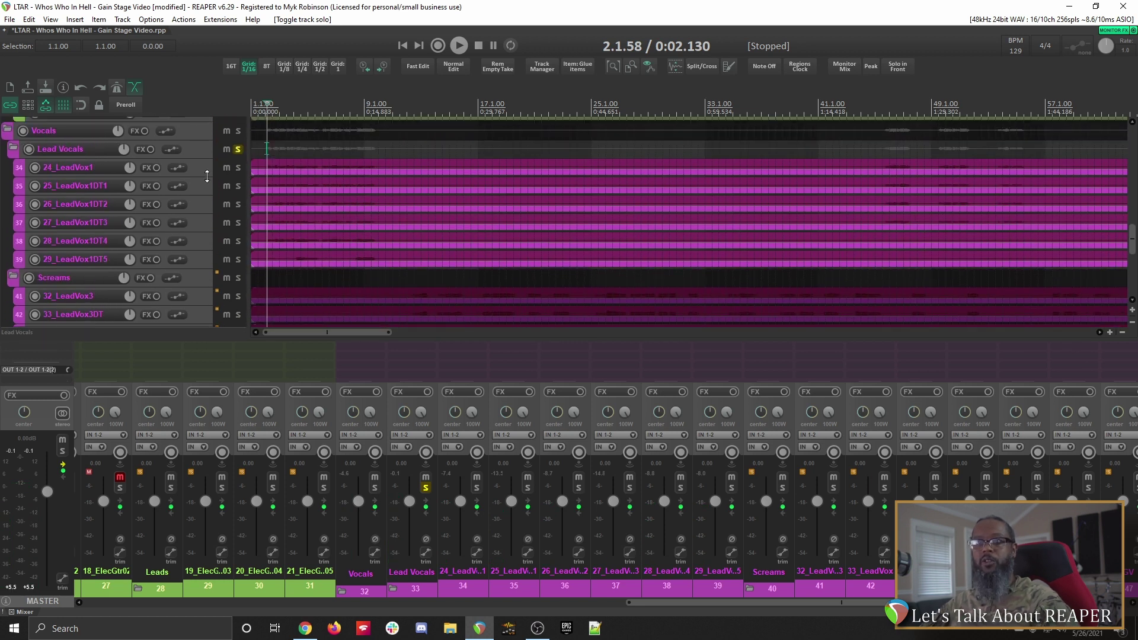
drag(206, 176, 207, 201)
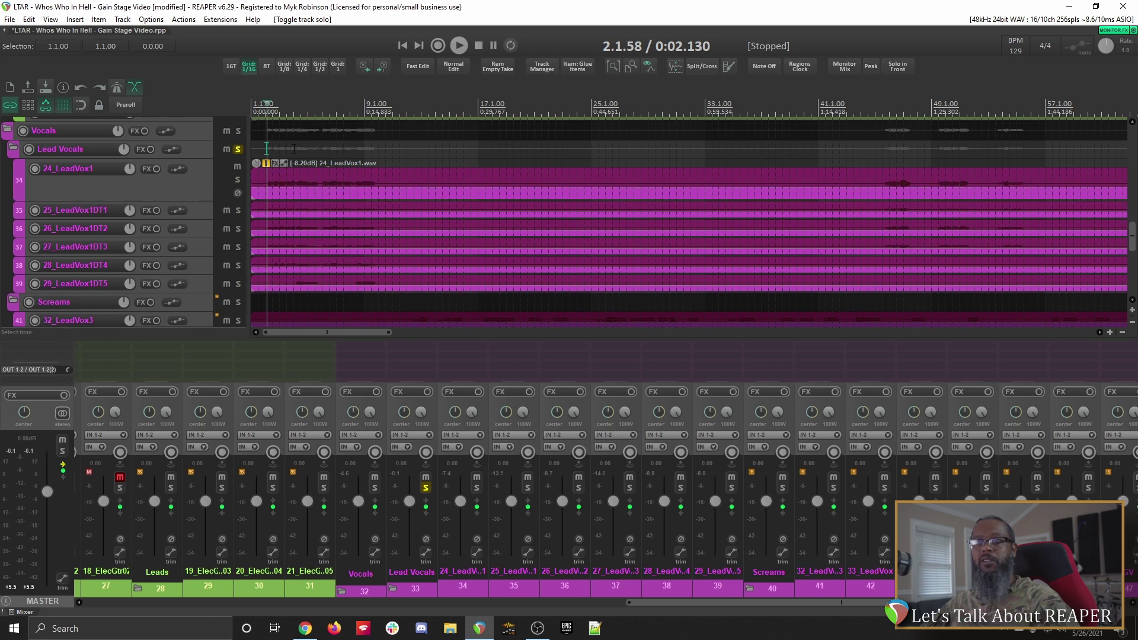
drag(293, 148, 414, 295)
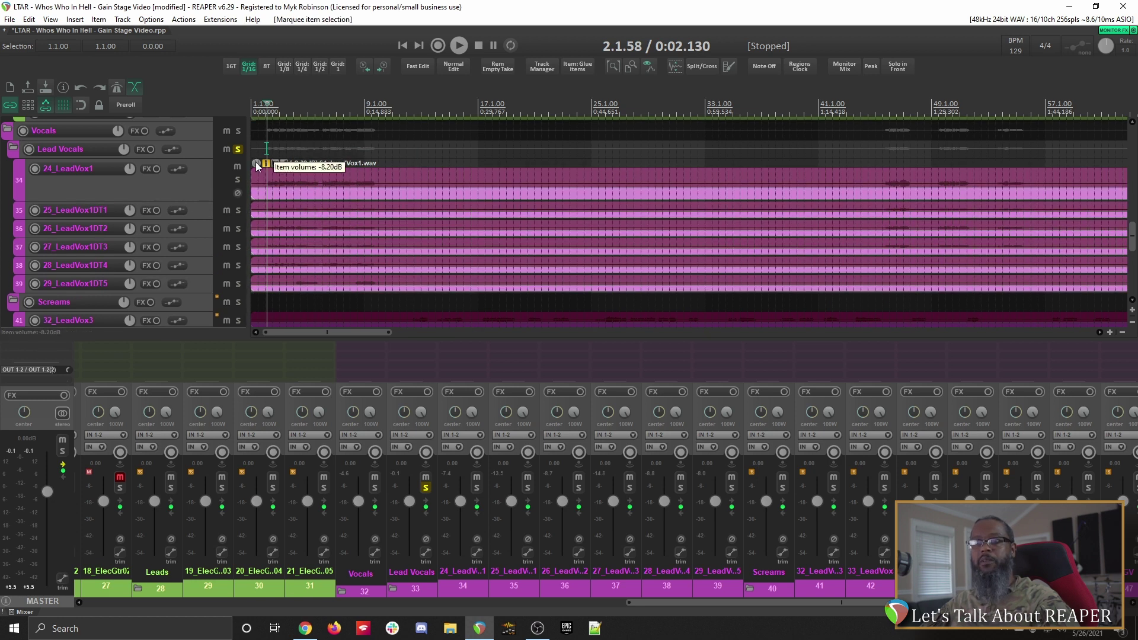
click(256, 165)
drag(256, 164, 258, 176)
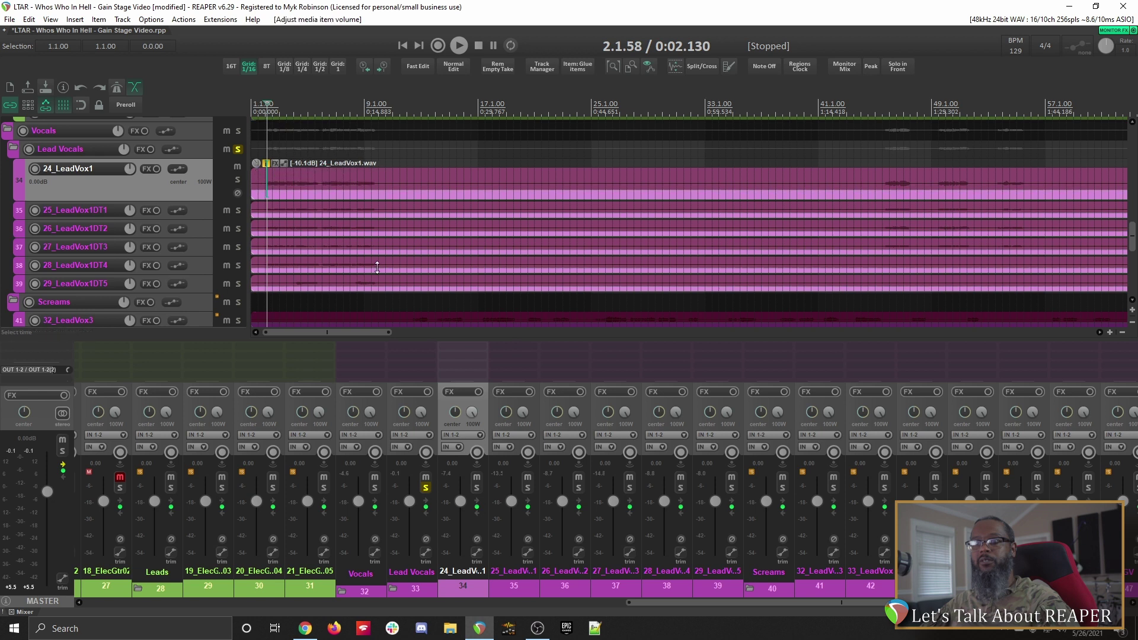
key(space)
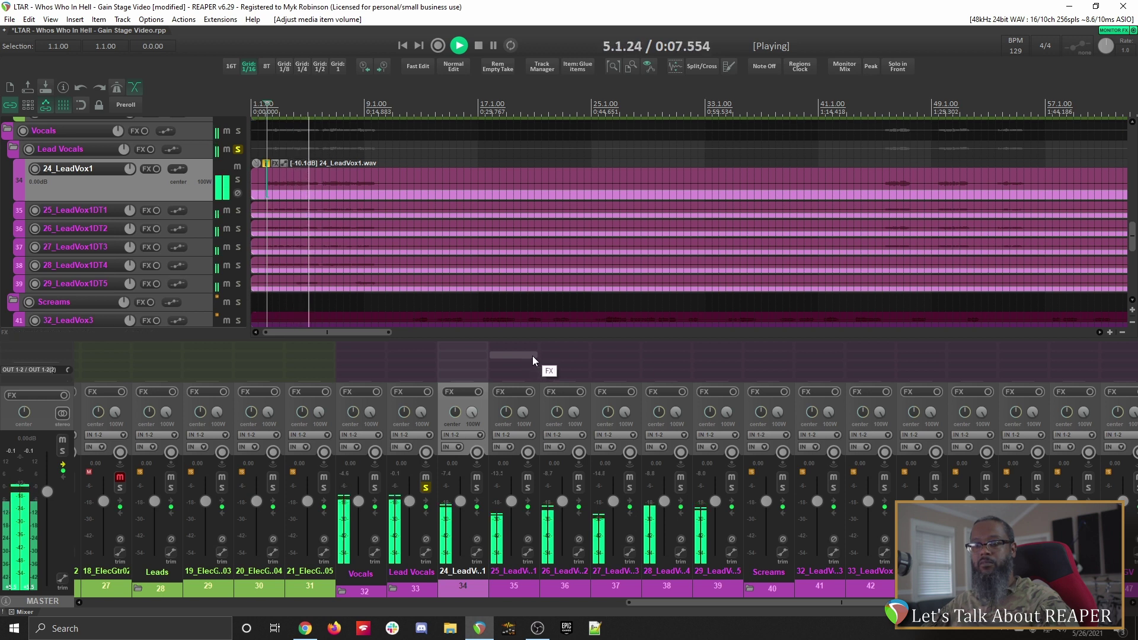
key(space)
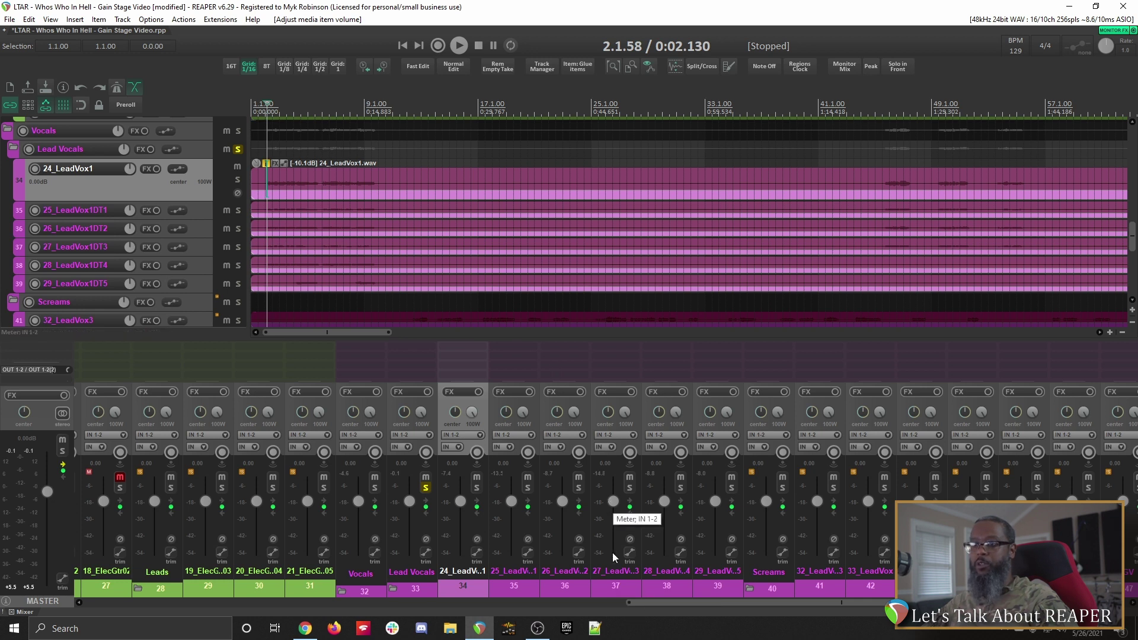
- Solo and enlarge 27_LeadVox1DT3, raising its item volume to -8.5 dB
click(630, 487)
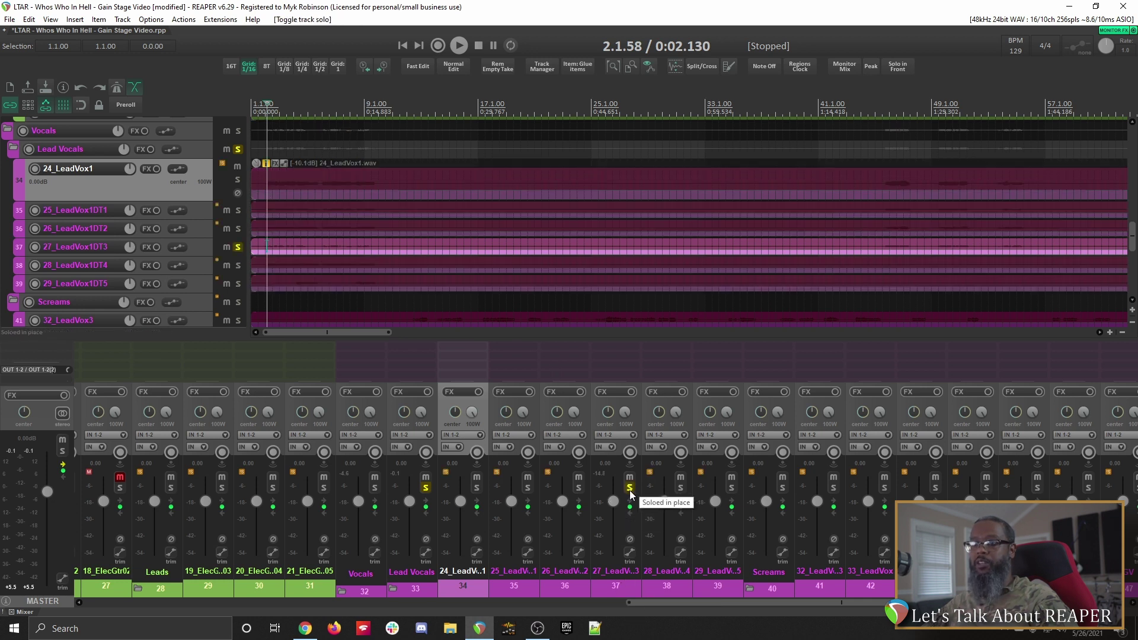
key(space)
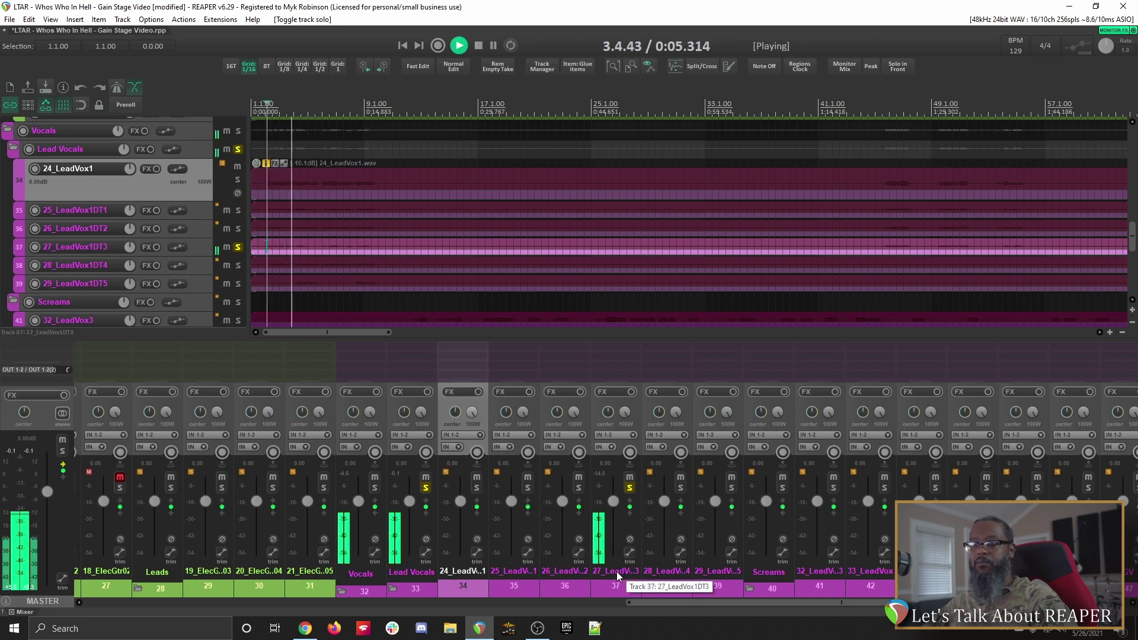
key(space)
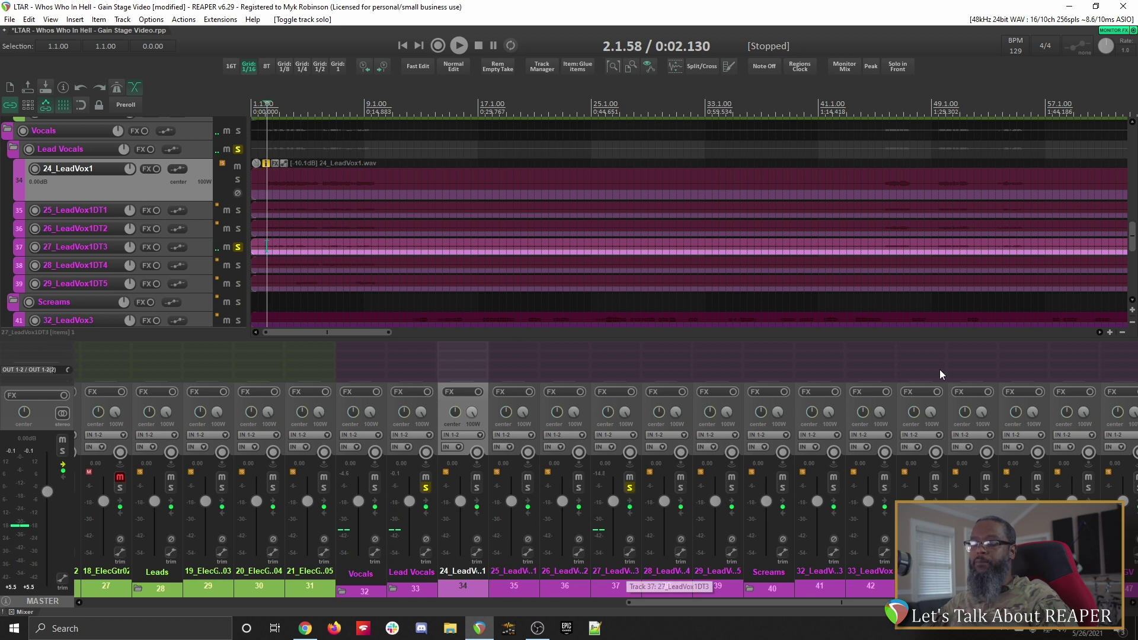
drag(1134, 246, 1133, 255)
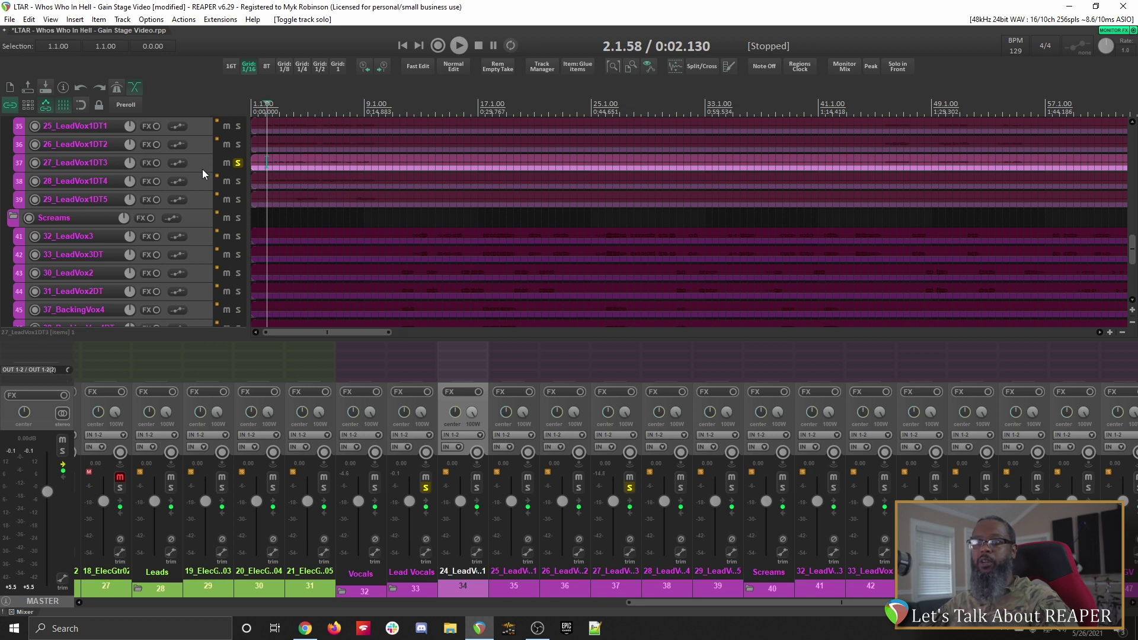
drag(202, 171, 231, 229)
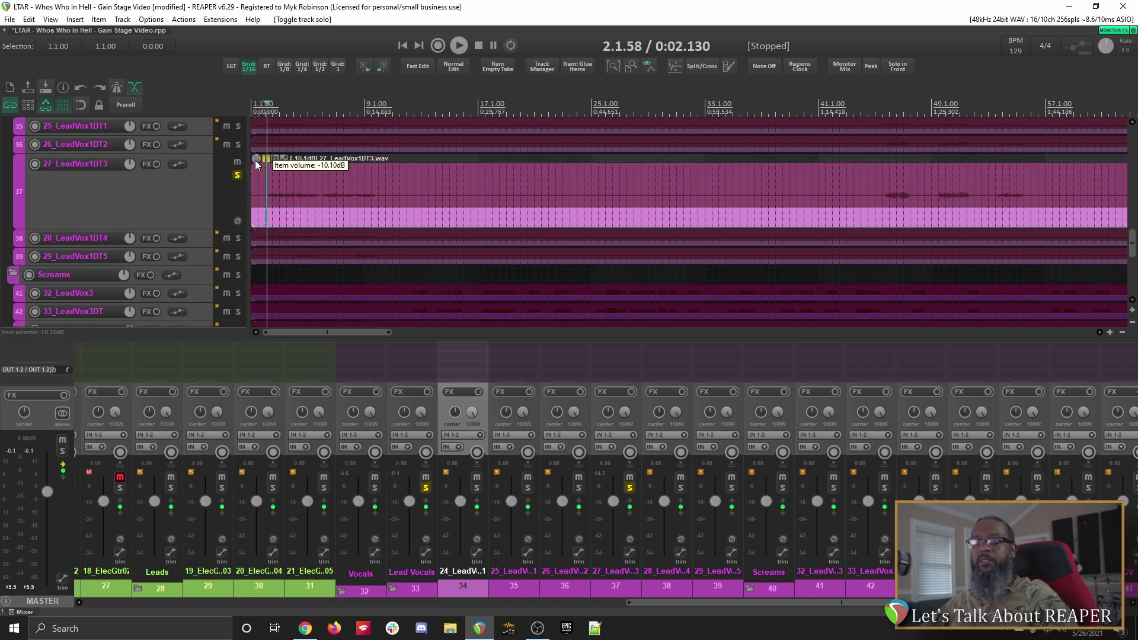
drag(255, 160, 255, 144)
key(space)
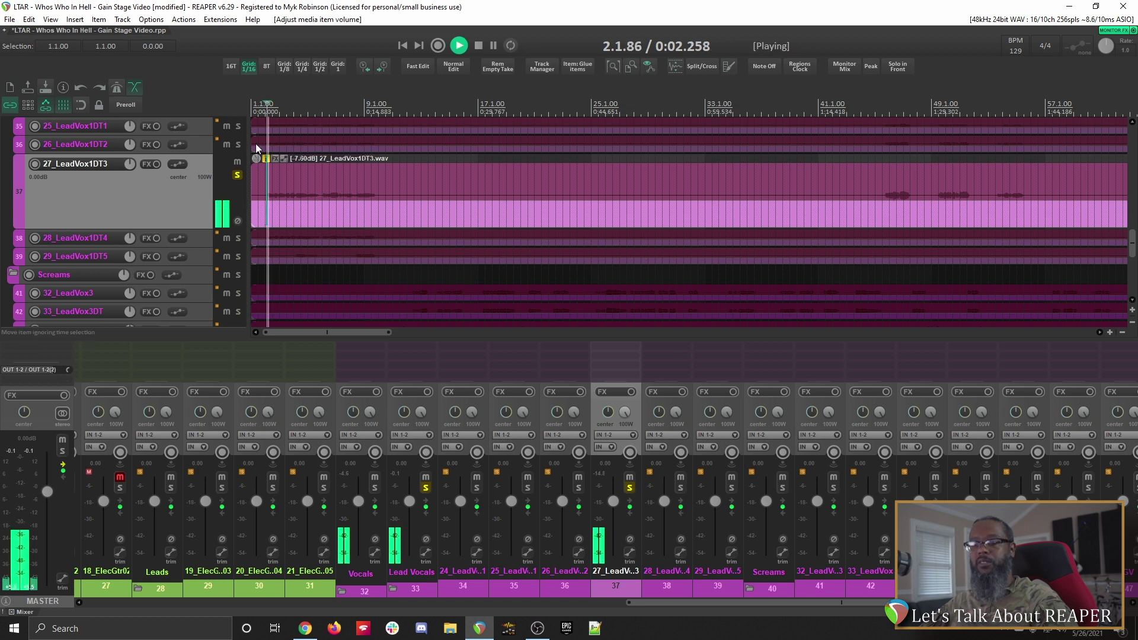
key(space)
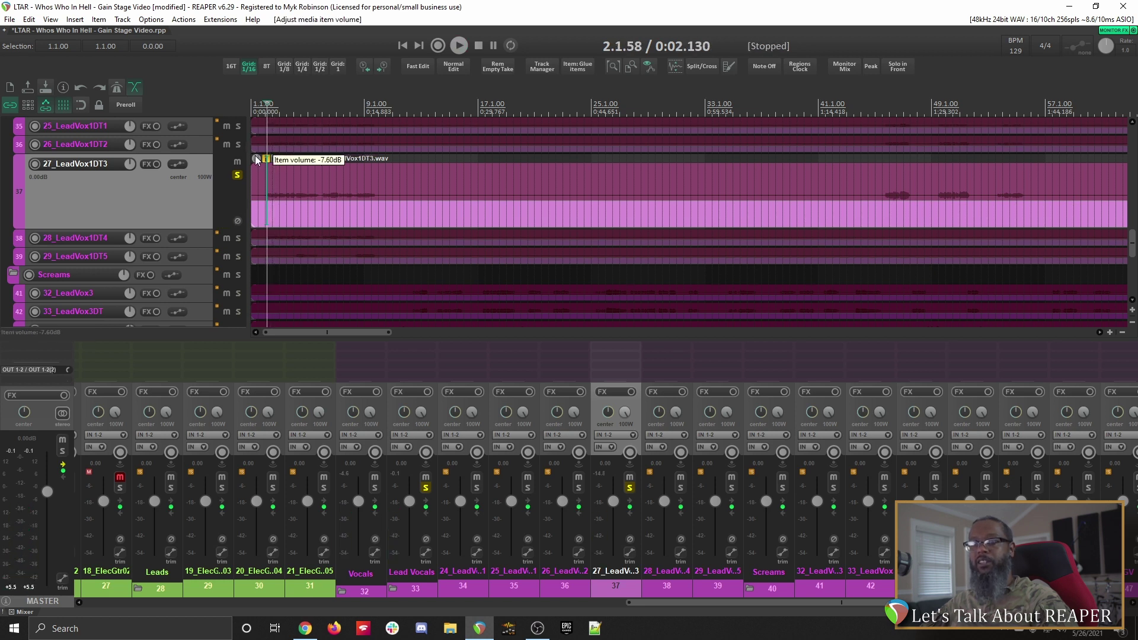
- Keep raising the 27_LeadVox1DT3 item volume through -4.1 and -3.3 to -2.7 dB, auditioning each
drag(256, 158, 258, 151)
key(space)
key(space)
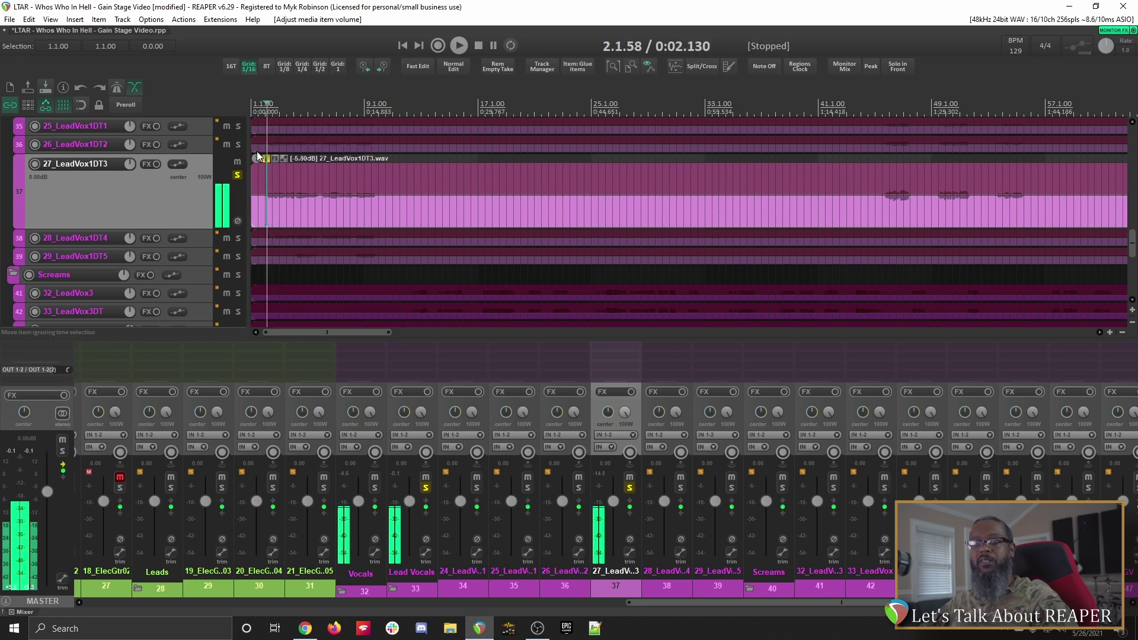
drag(258, 162, 258, 151)
key(space)
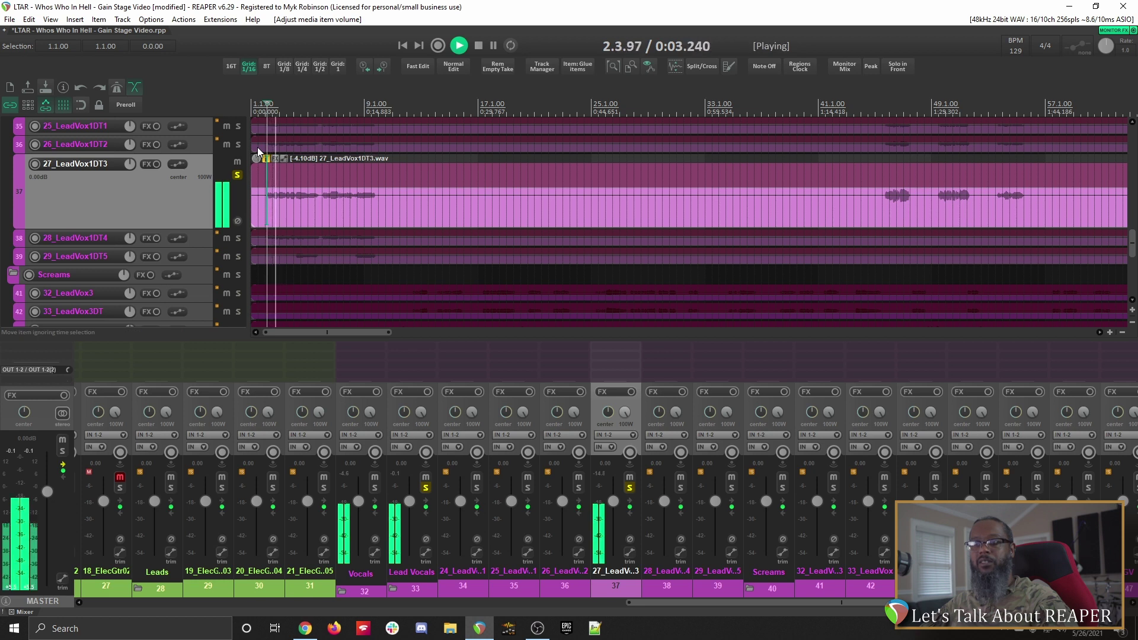
key(space)
click(259, 151)
drag(258, 151, 256, 148)
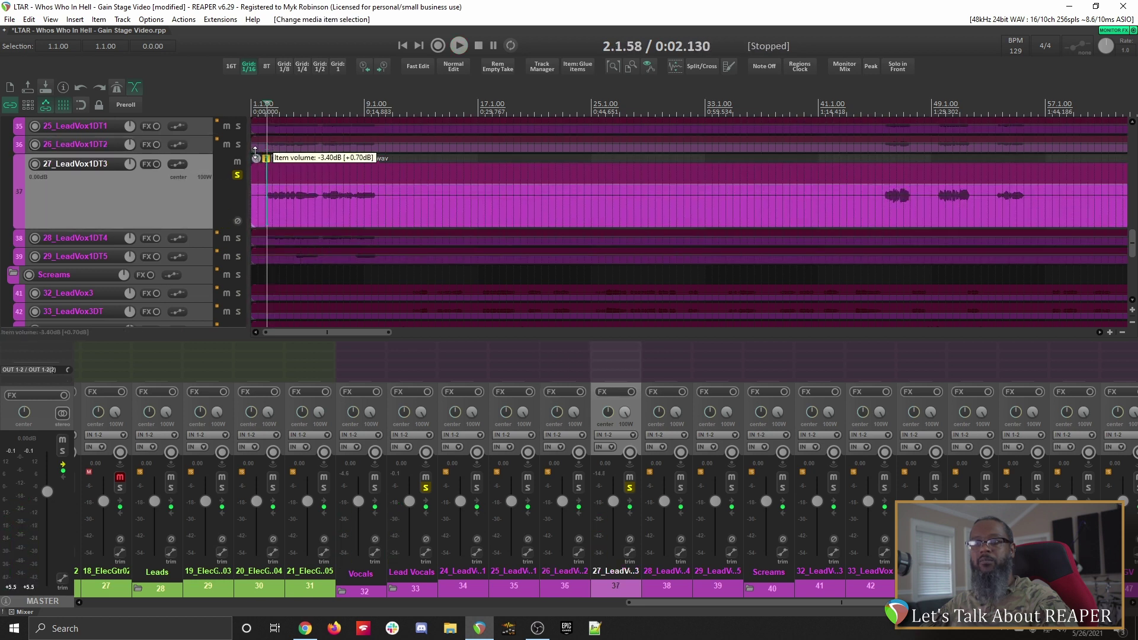
key(space)
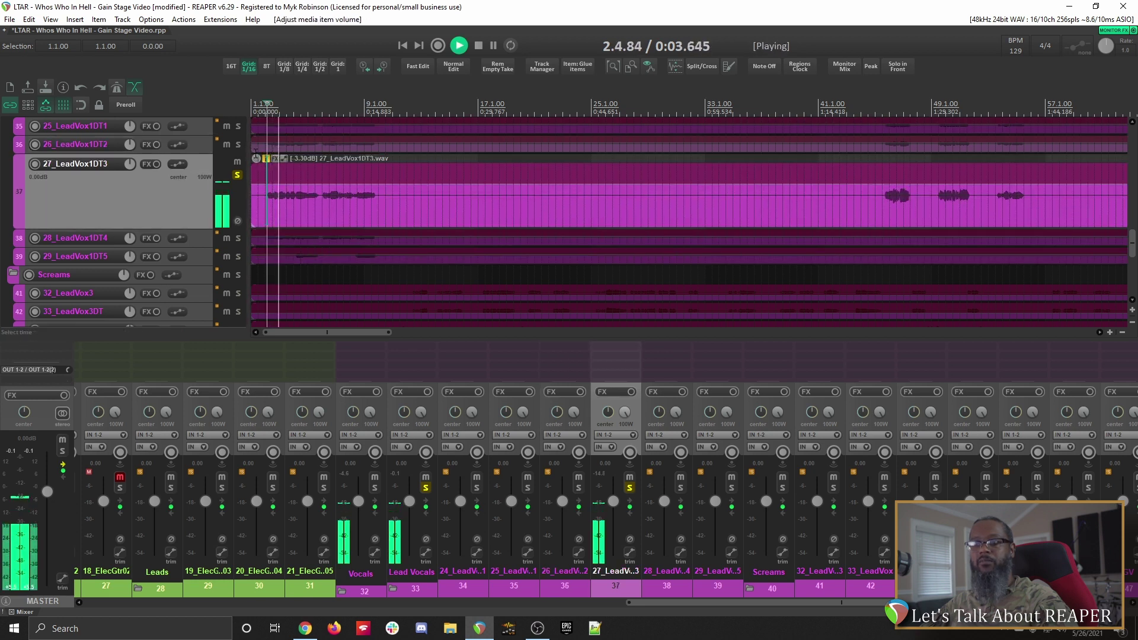
key(space)
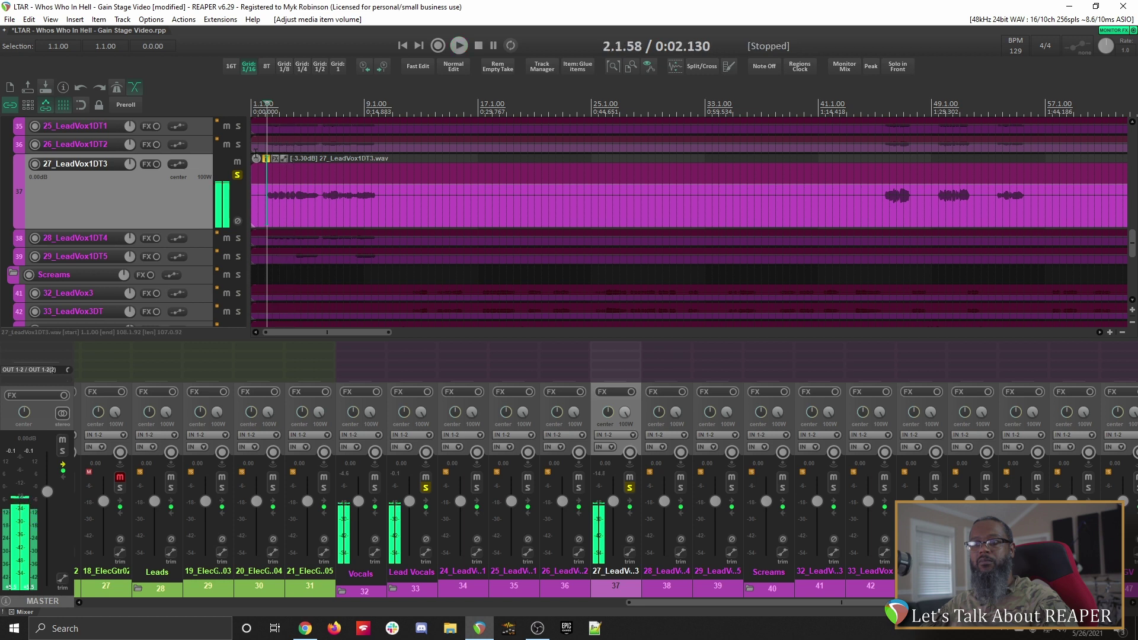
drag(255, 153, 256, 148)
key(space)
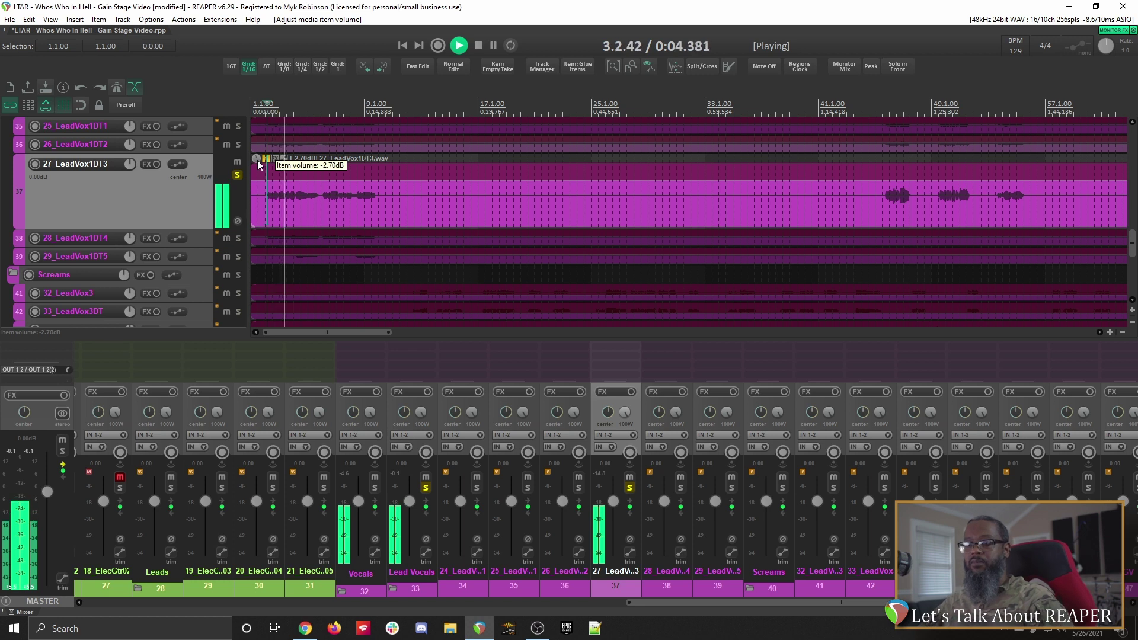
key(space)
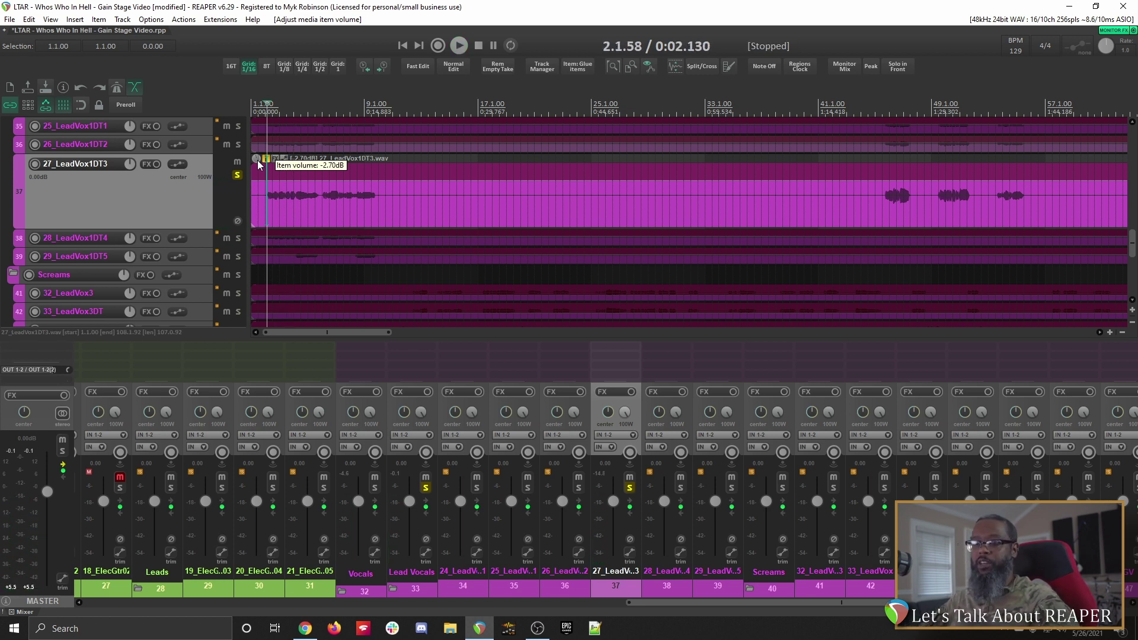
- Unsolo 27_LeadVox1DT3 and play the combined vocal mix
click(629, 488)
key(space)
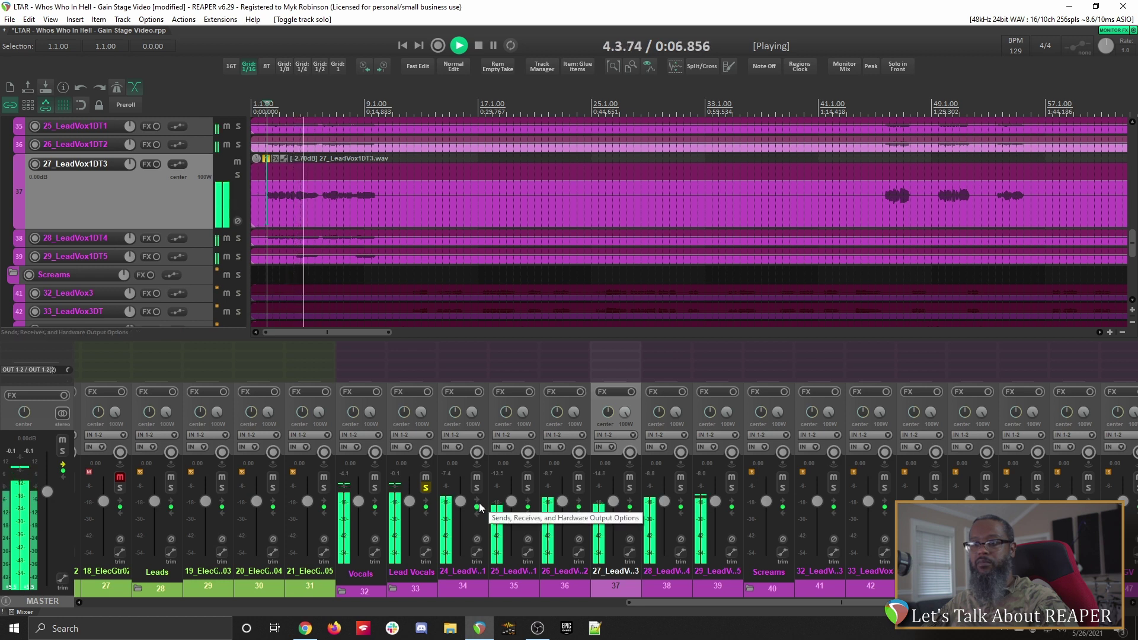
mouse_move(456, 503)
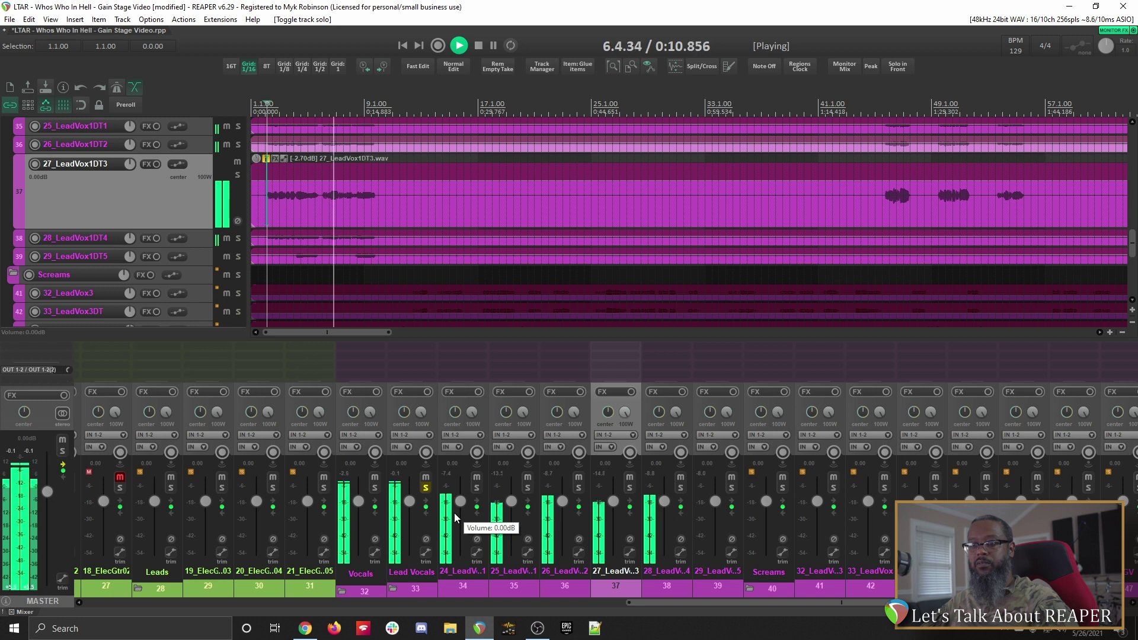
key(space)
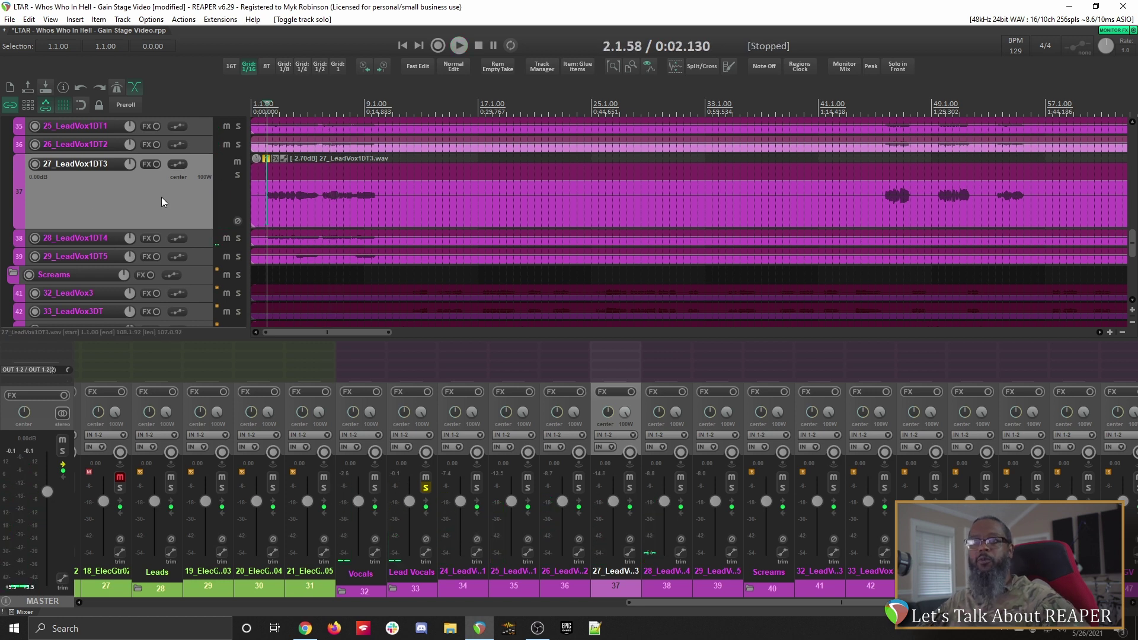
- Lower the 24_LeadVox1 item volume from -4.10 dB to -7.2 dB and check it
scroll(161, 198, up, 5)
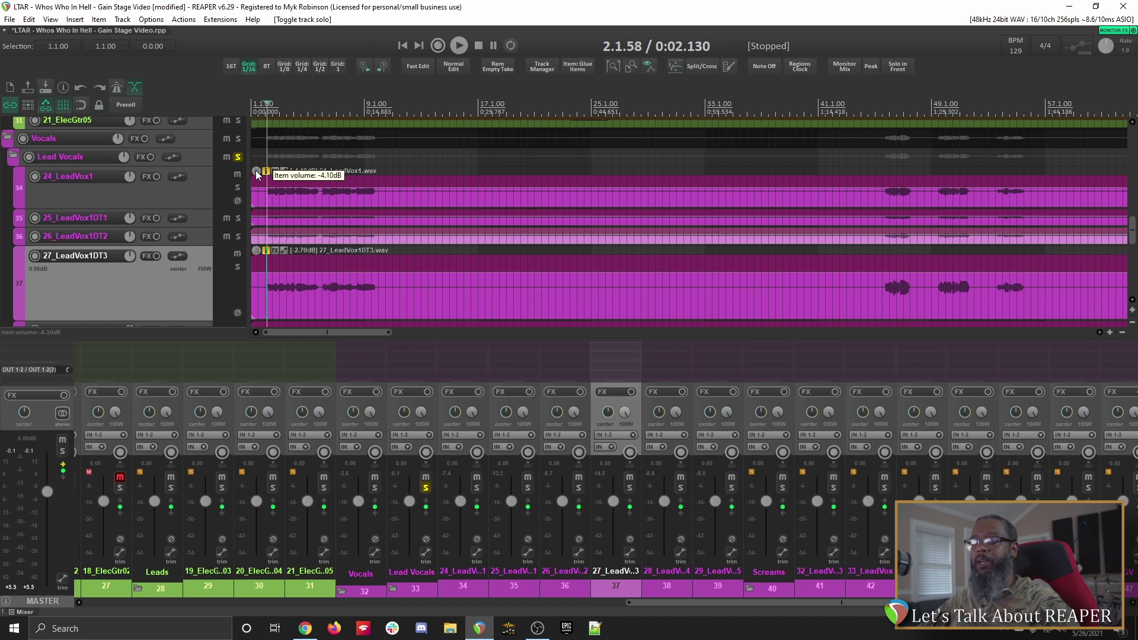
drag(256, 174, 258, 194)
key(space)
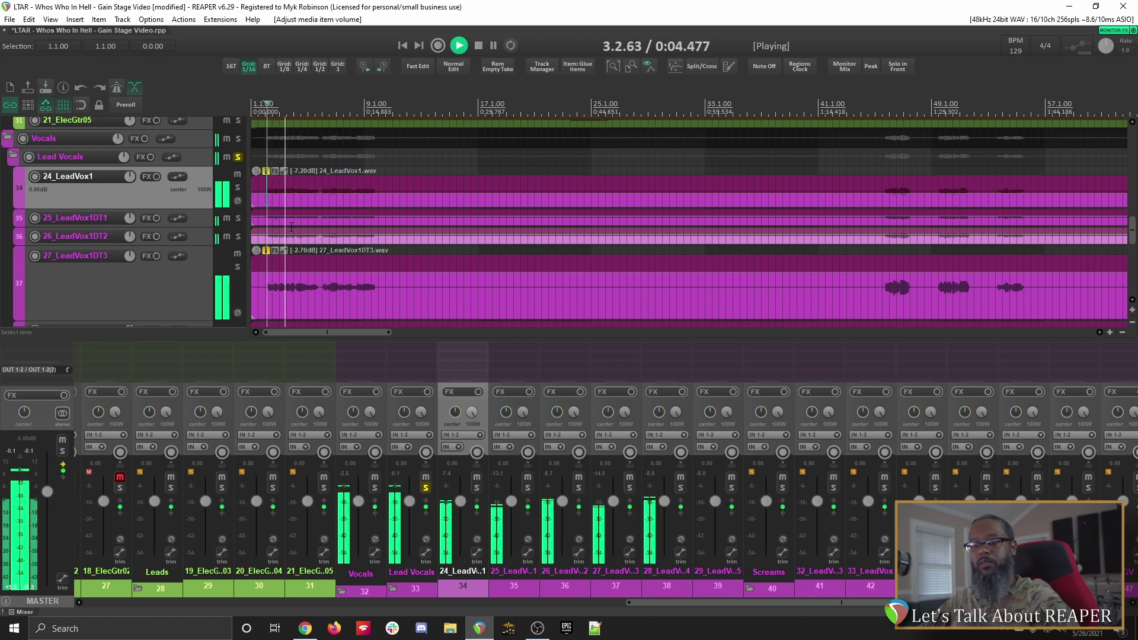
key(space)
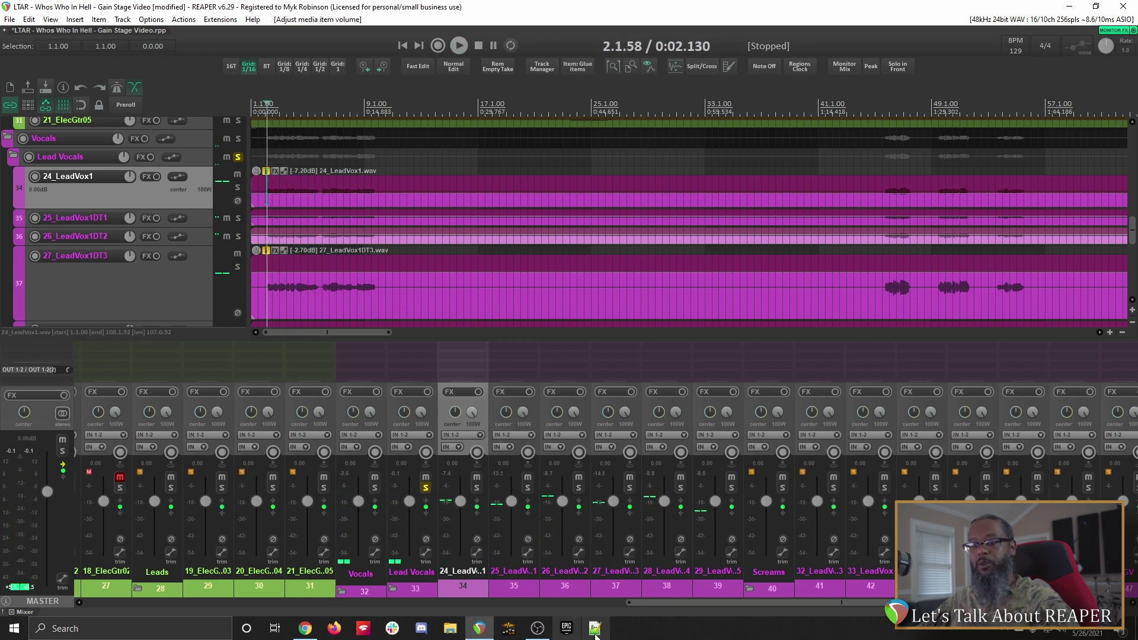
- Enlarge 26_LeadVox1DT2 and lower its item volume stepwise to -8.40 dB, auditioning along the way
click(563, 591)
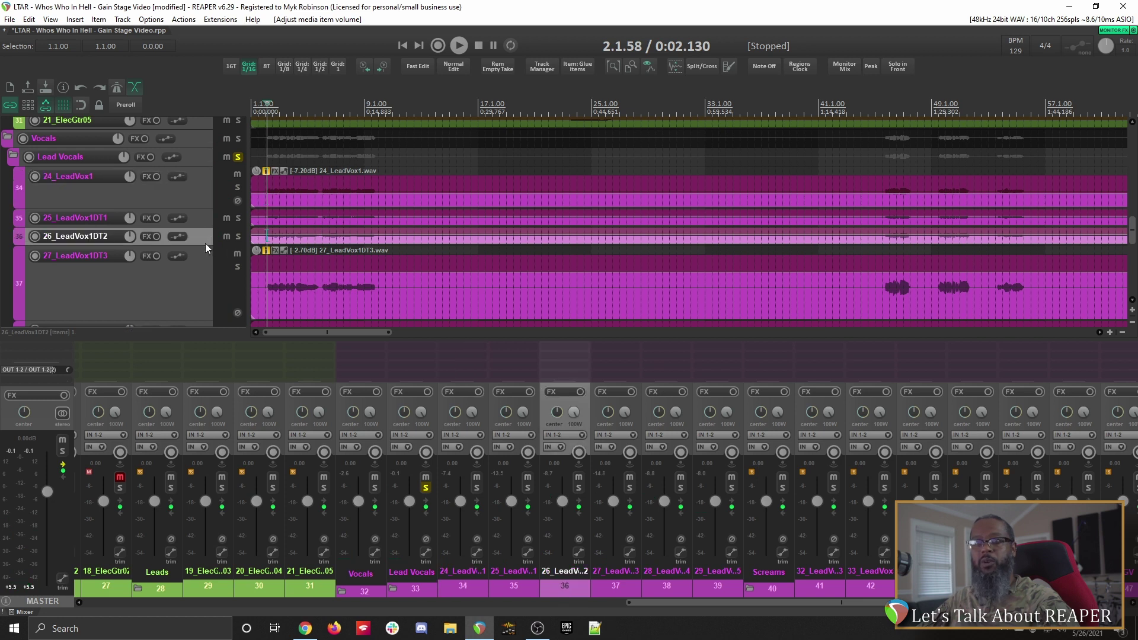
drag(205, 245, 205, 275)
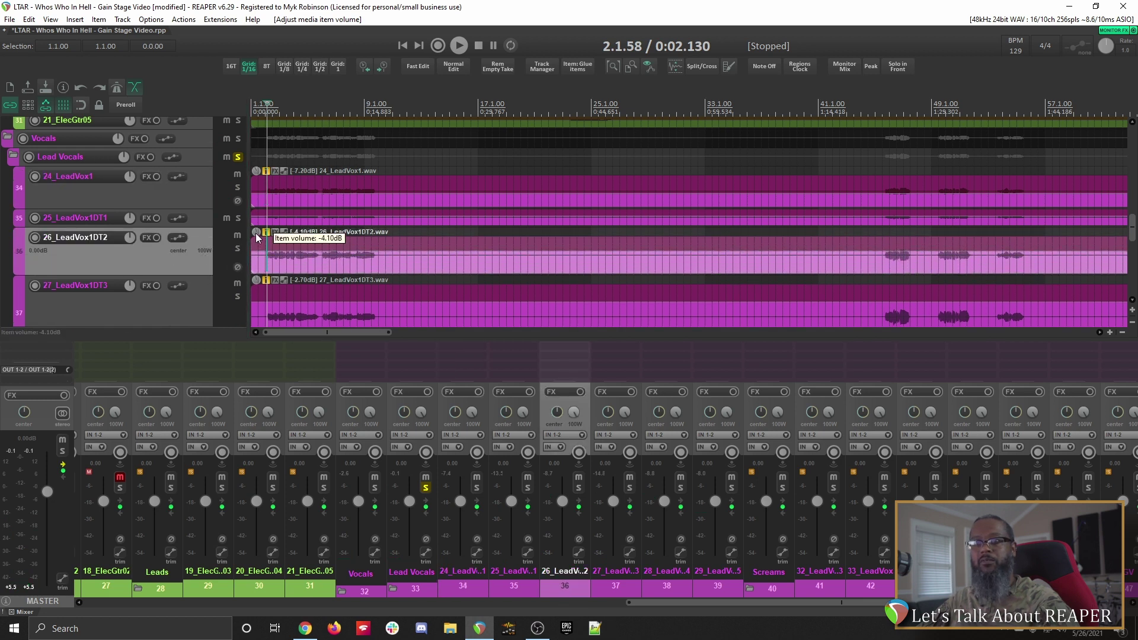
drag(256, 237, 258, 245)
key(space)
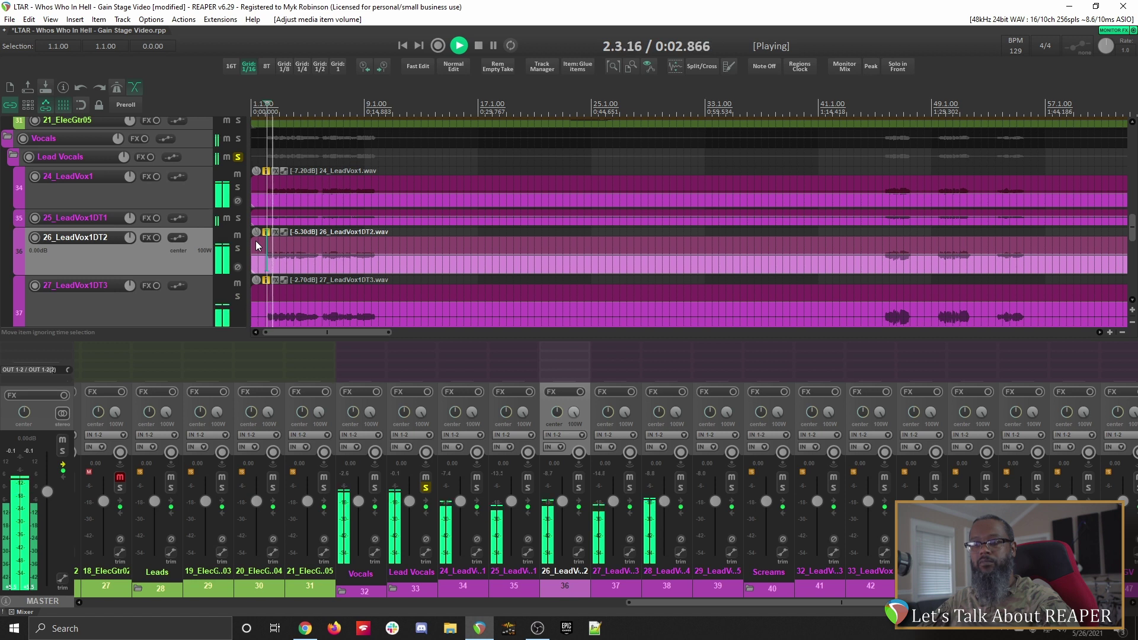
key(space)
drag(257, 232, 256, 240)
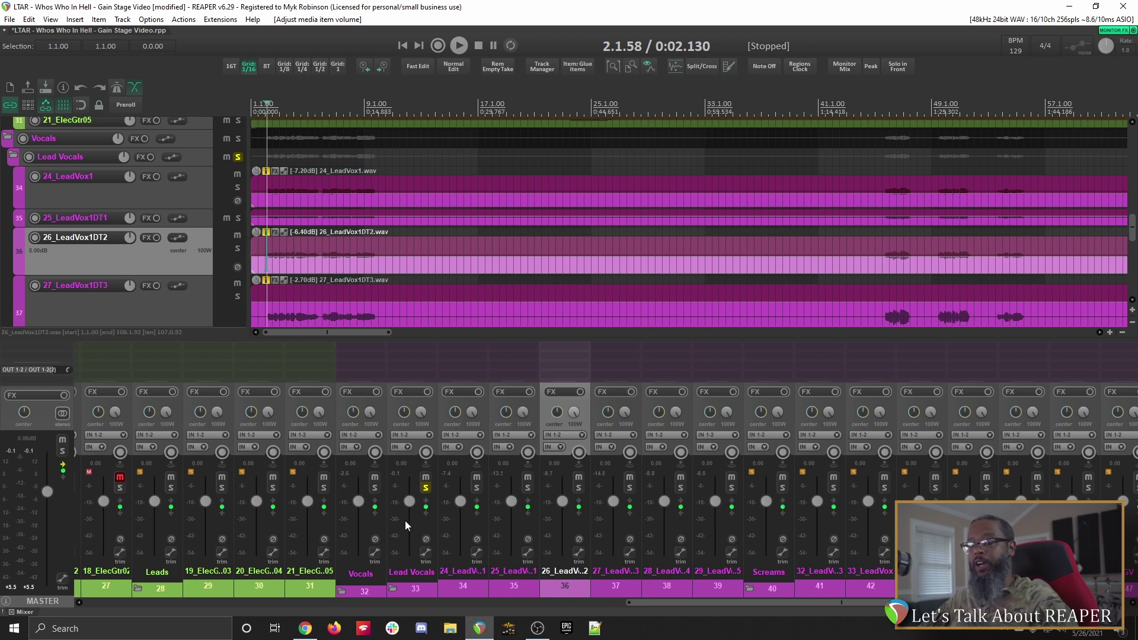
key(space)
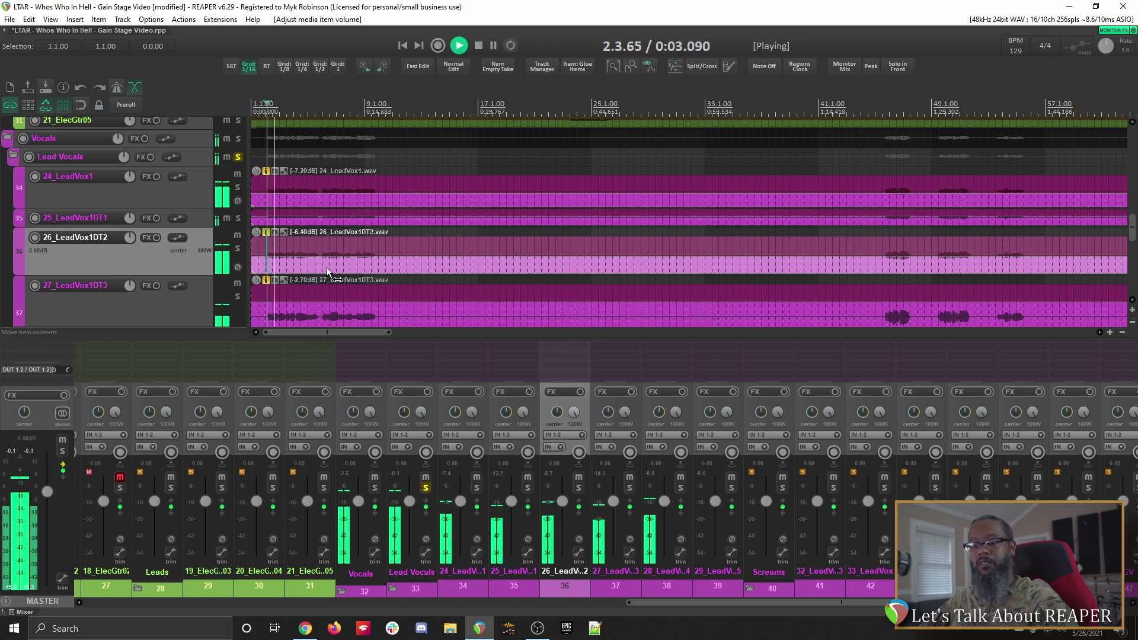
key(space)
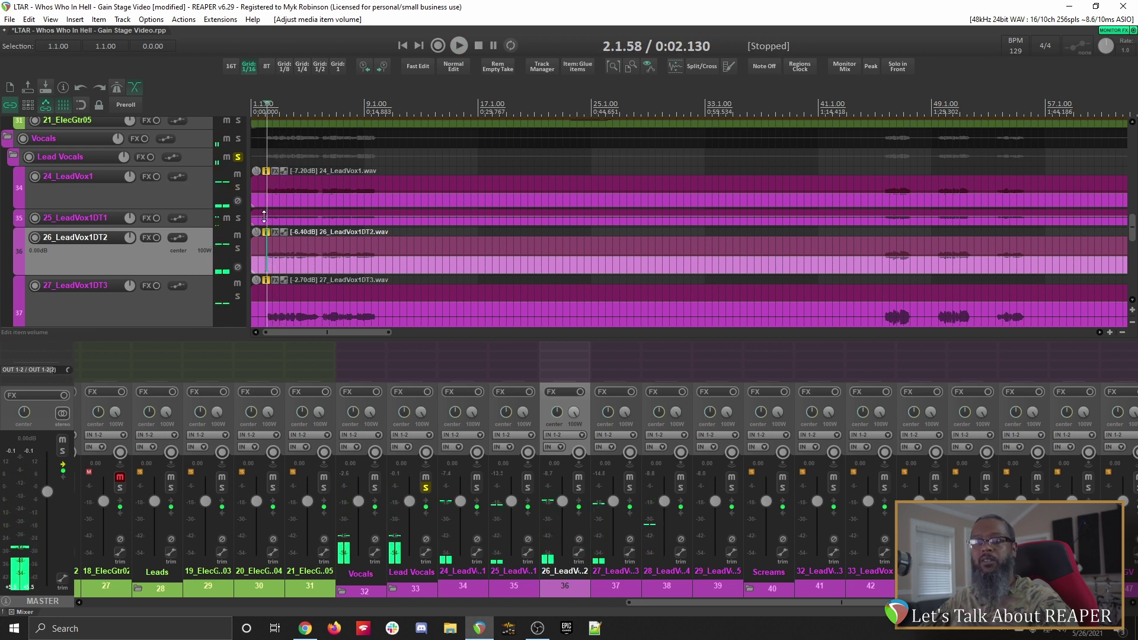
drag(264, 216, 256, 249)
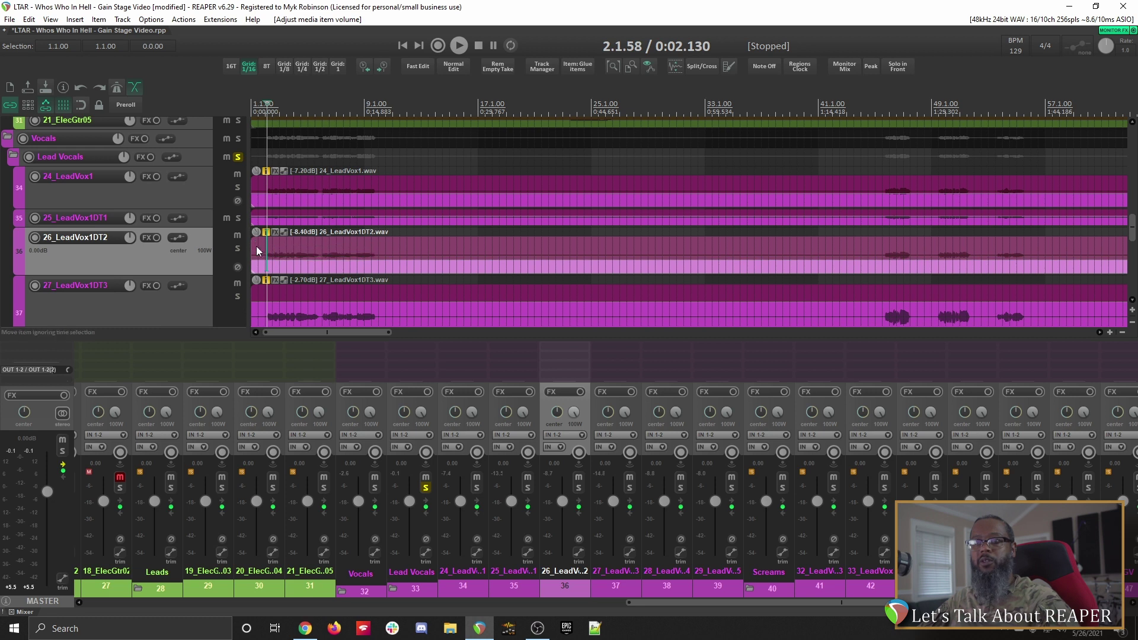
- Enlarge 28_LeadVox1DT4 and lower its item volume to -5.00 dB, then audition it
scroll(186, 262, down, 3)
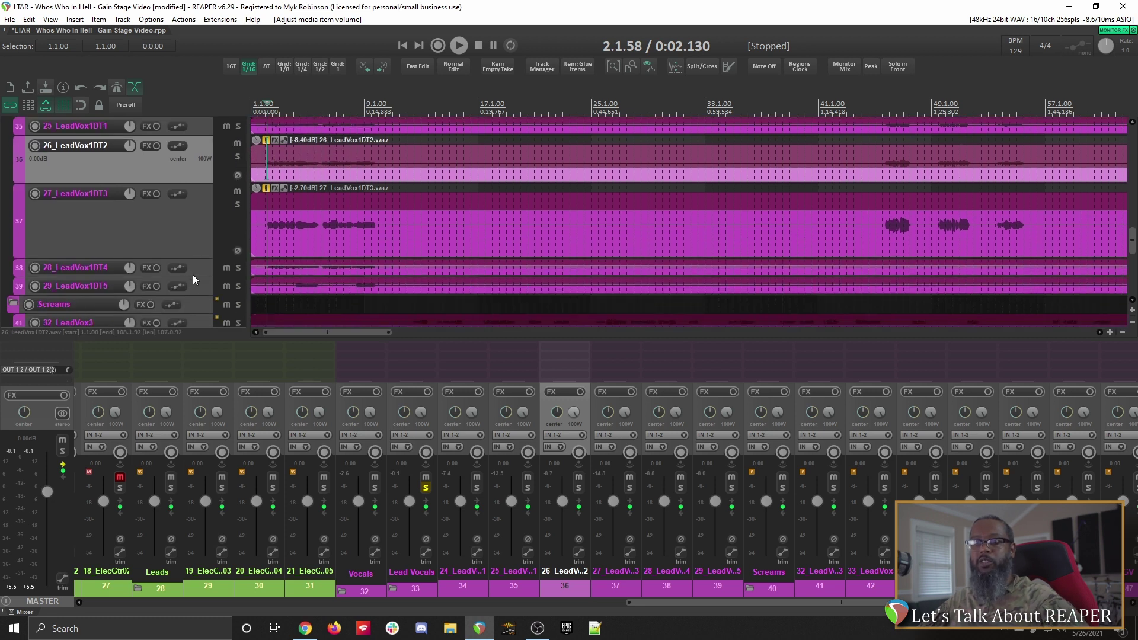
drag(194, 274, 193, 303)
drag(257, 264, 258, 275)
key(space)
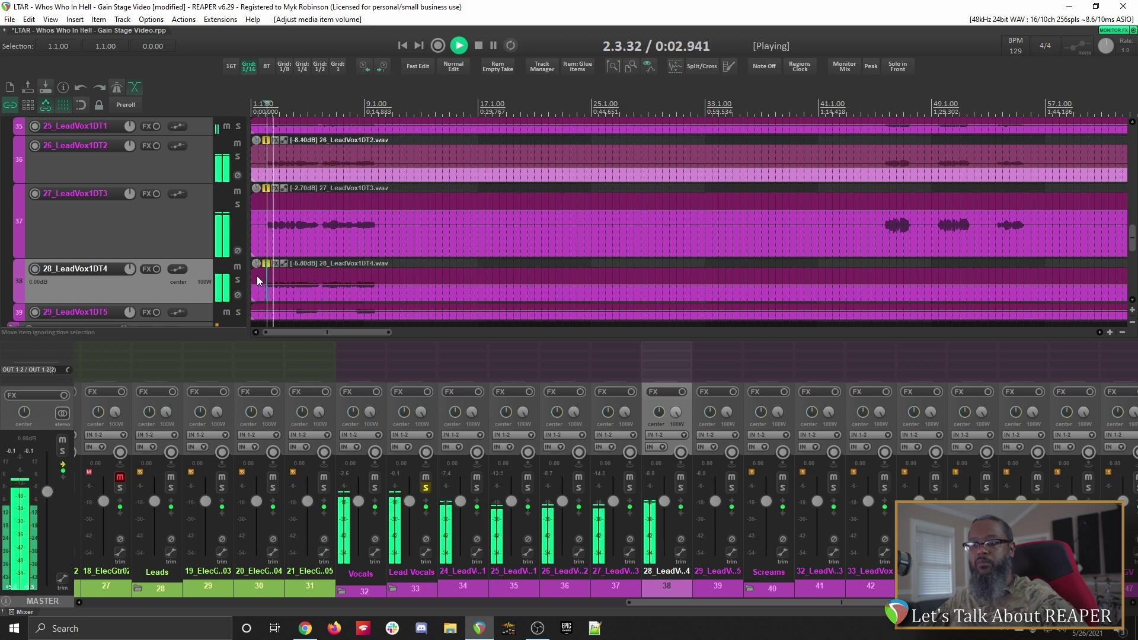
key(space)
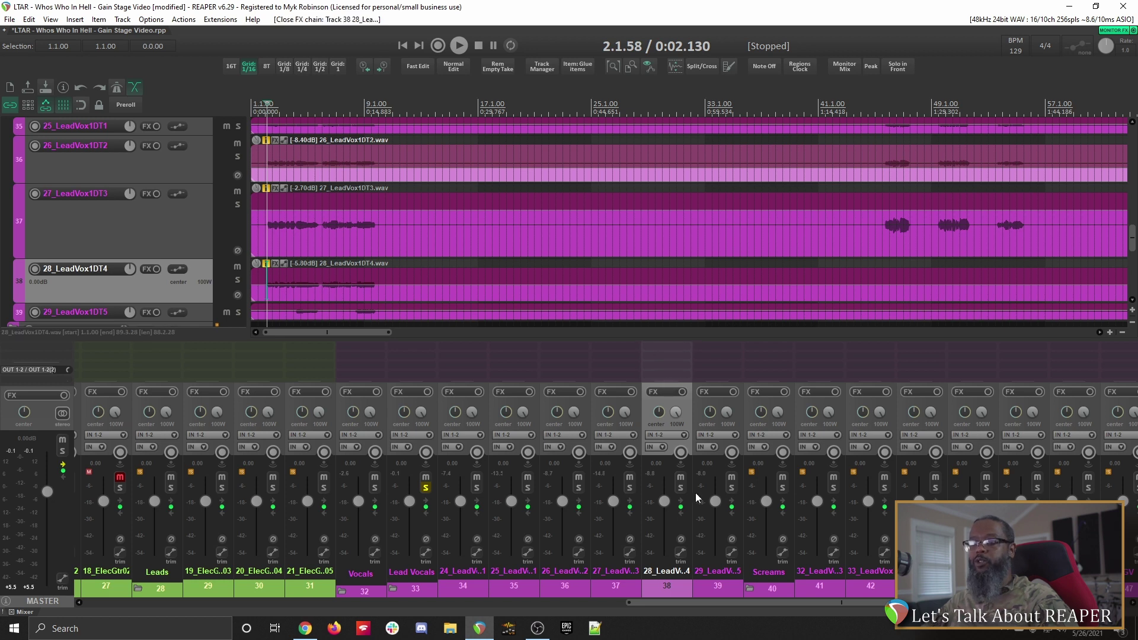
click(663, 393)
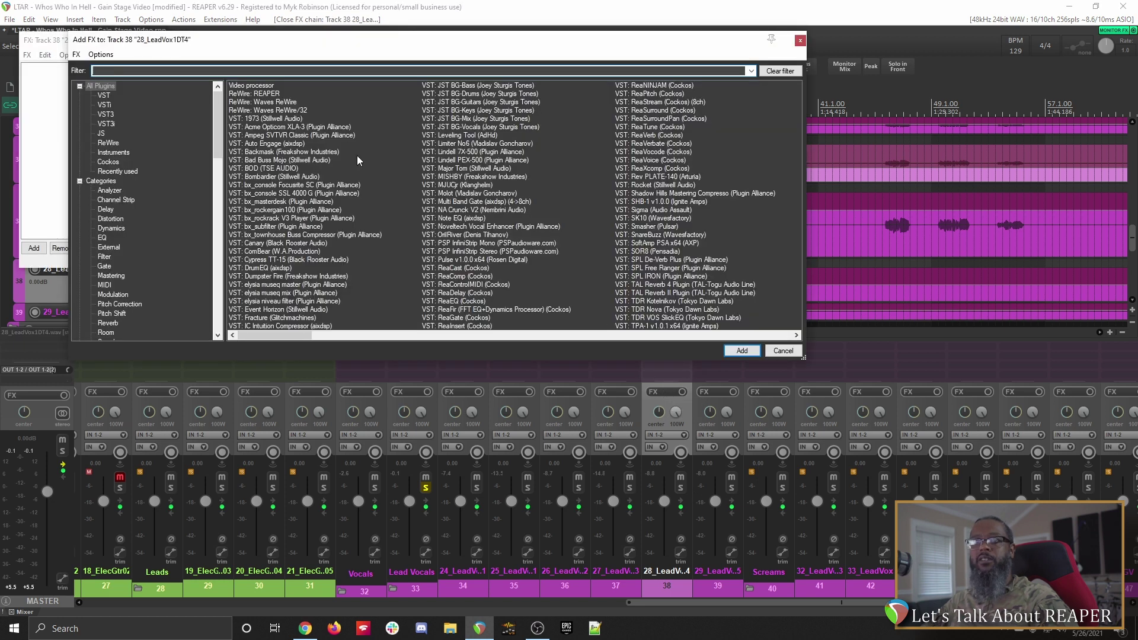
text(volume)
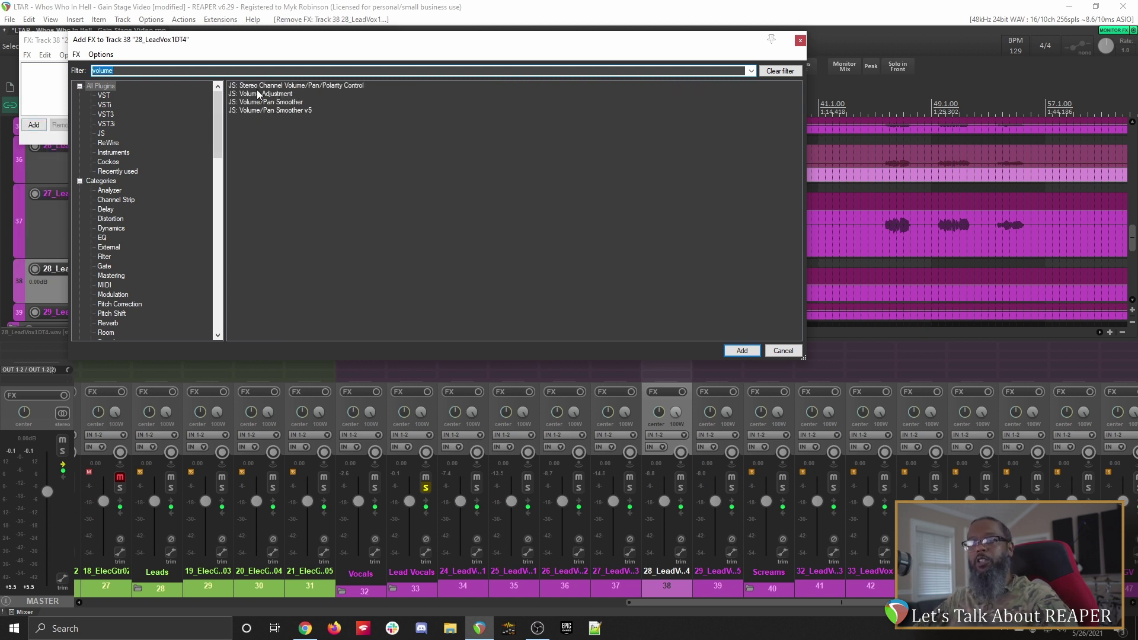
click(259, 95)
click(742, 350)
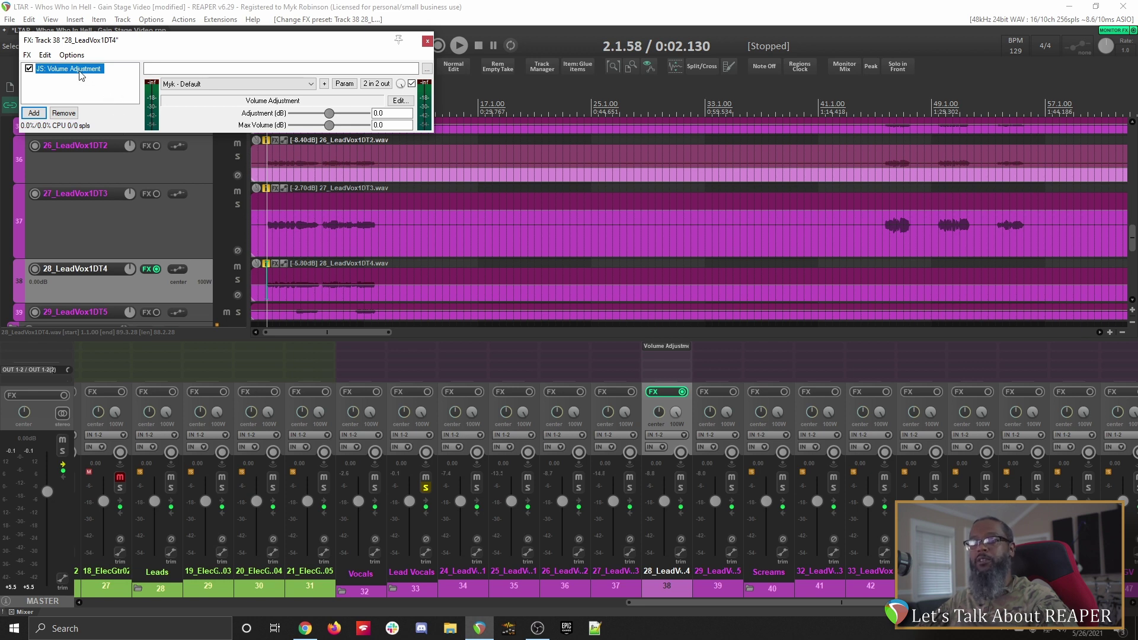
click(65, 113)
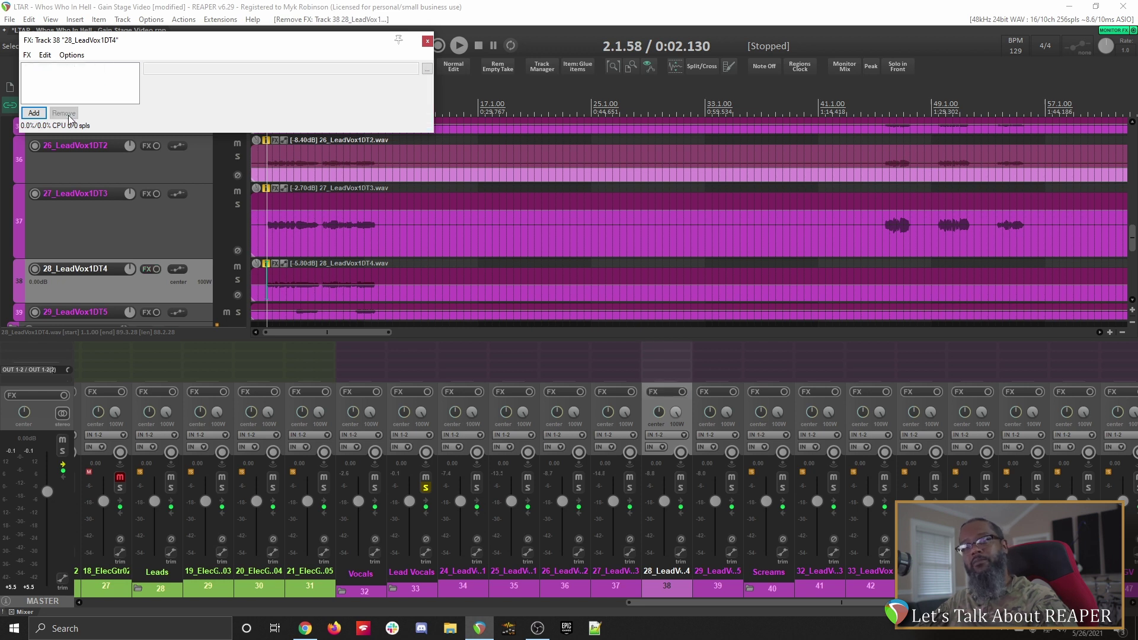
click(427, 41)
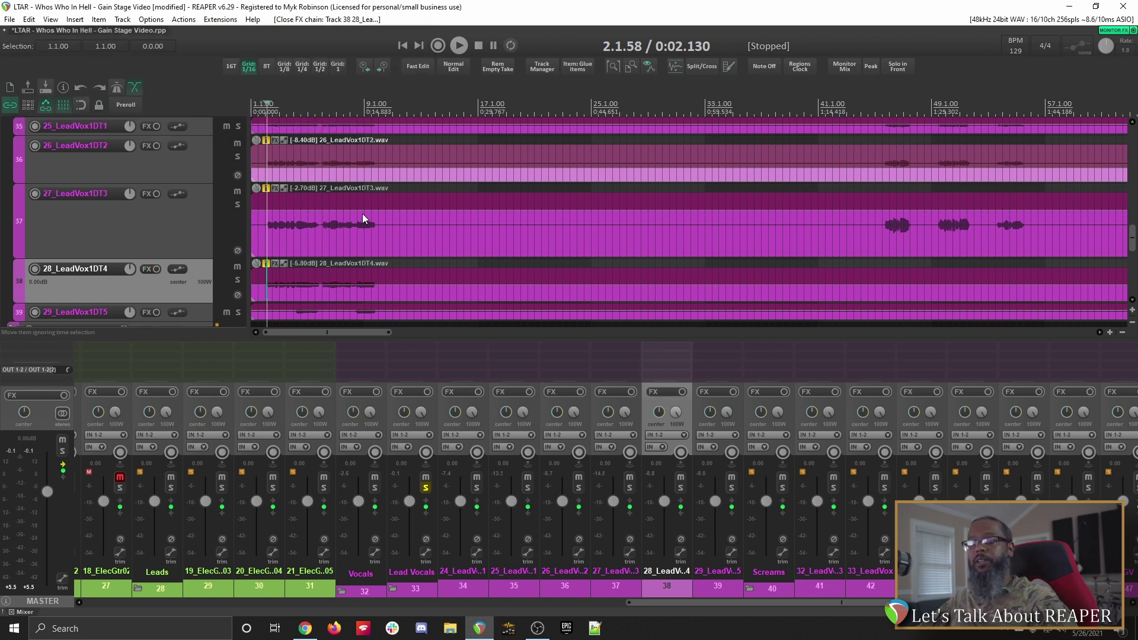
- Enlarge the 29_LeadVox1DT5 lane and lower its item volume in stages to -8.10 dB, auditioning between adjustments
key(space)
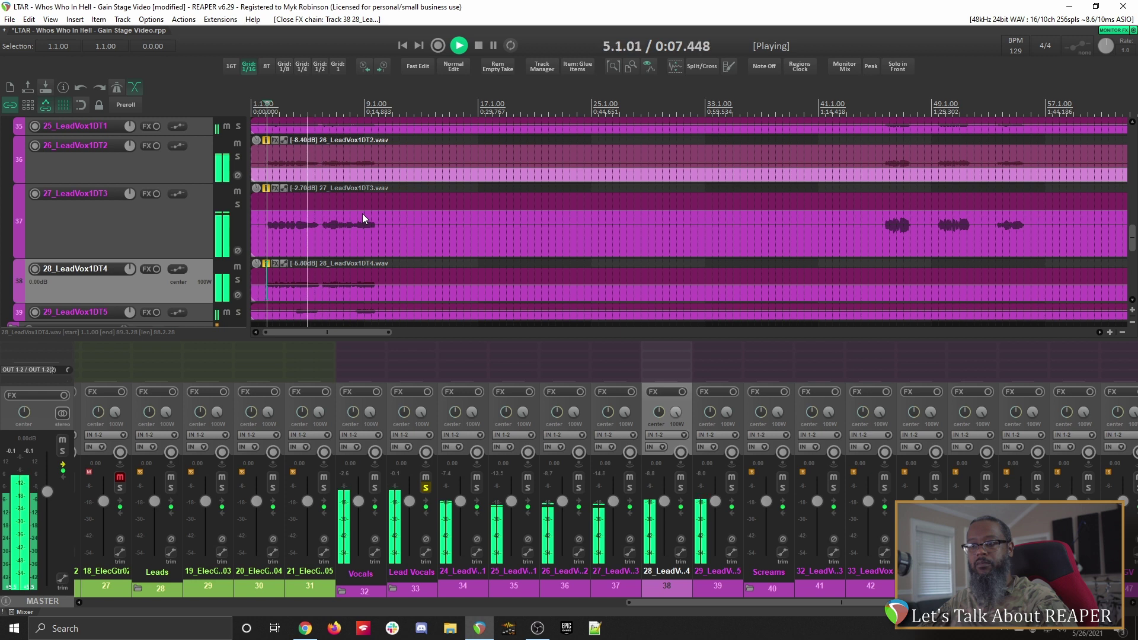
key(space)
scroll(143, 233, down, 2)
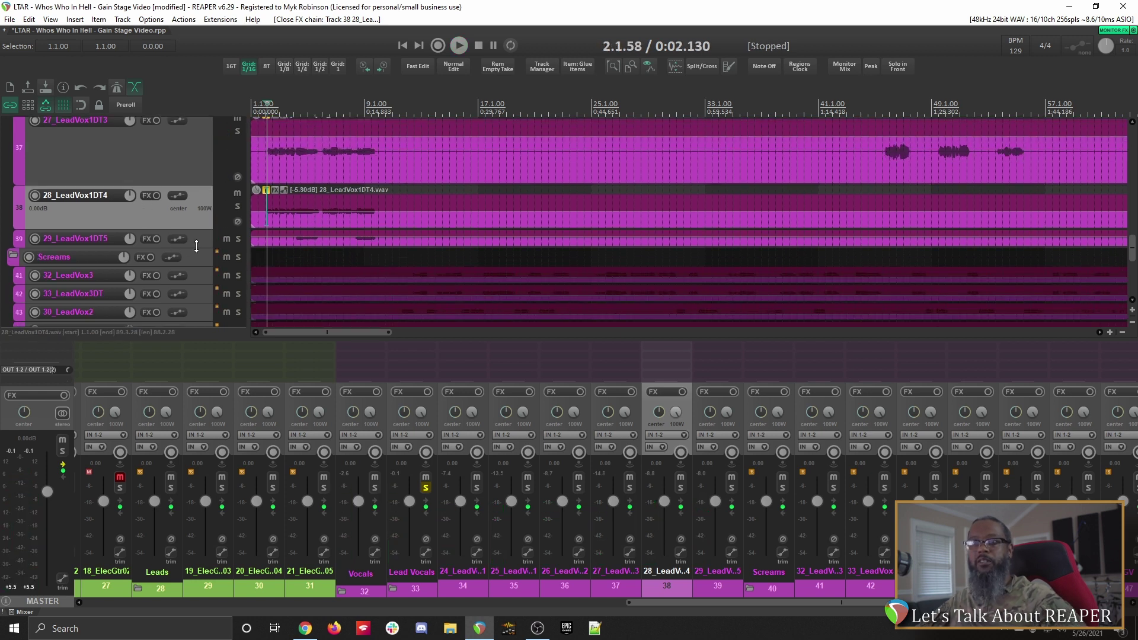
drag(197, 247, 197, 314)
drag(261, 231, 260, 249)
key(space)
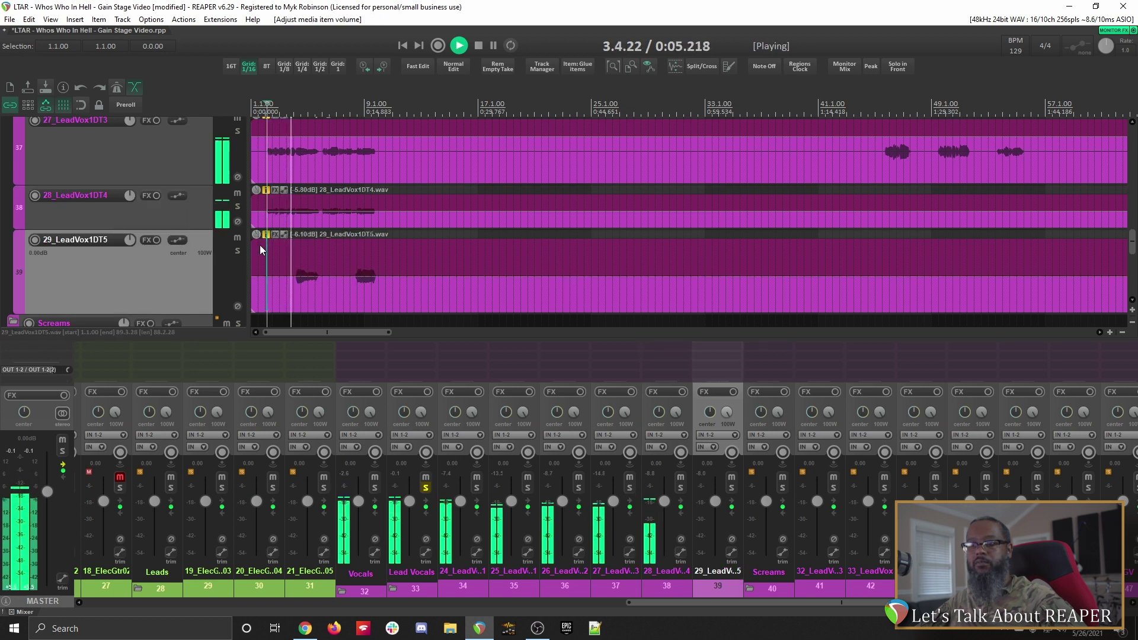
key(space)
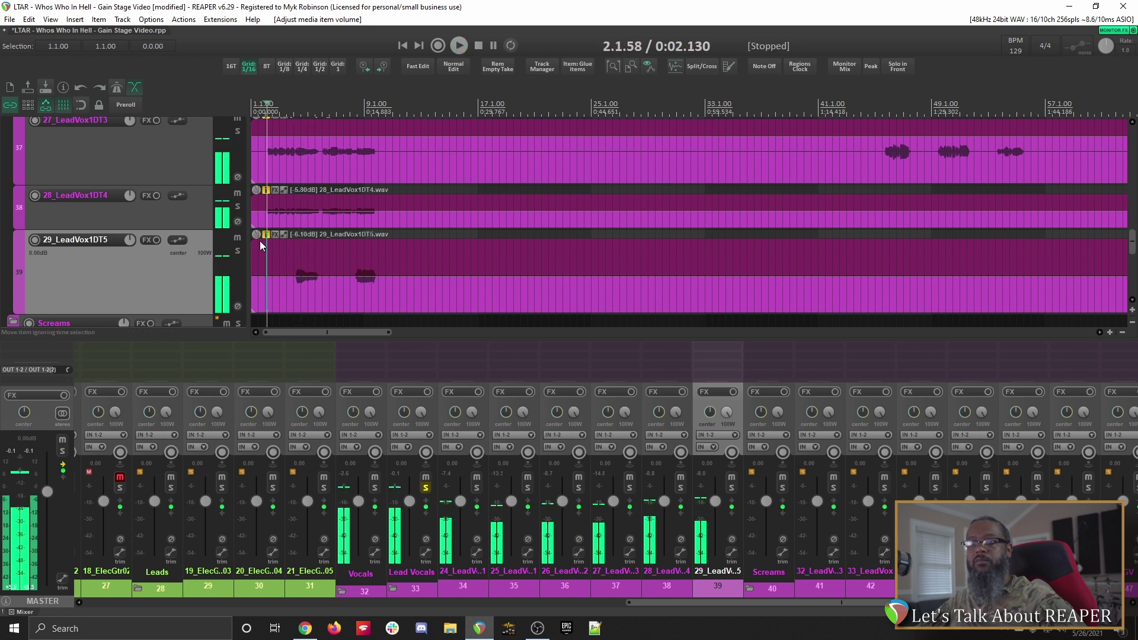
drag(259, 237, 259, 250)
key(space)
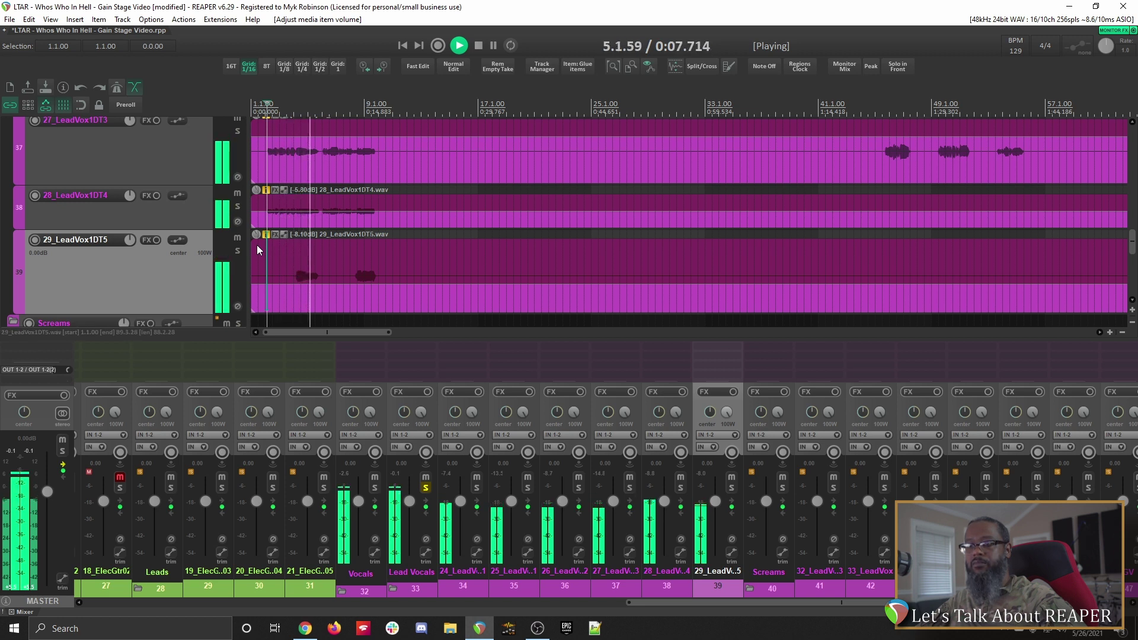
key(space)
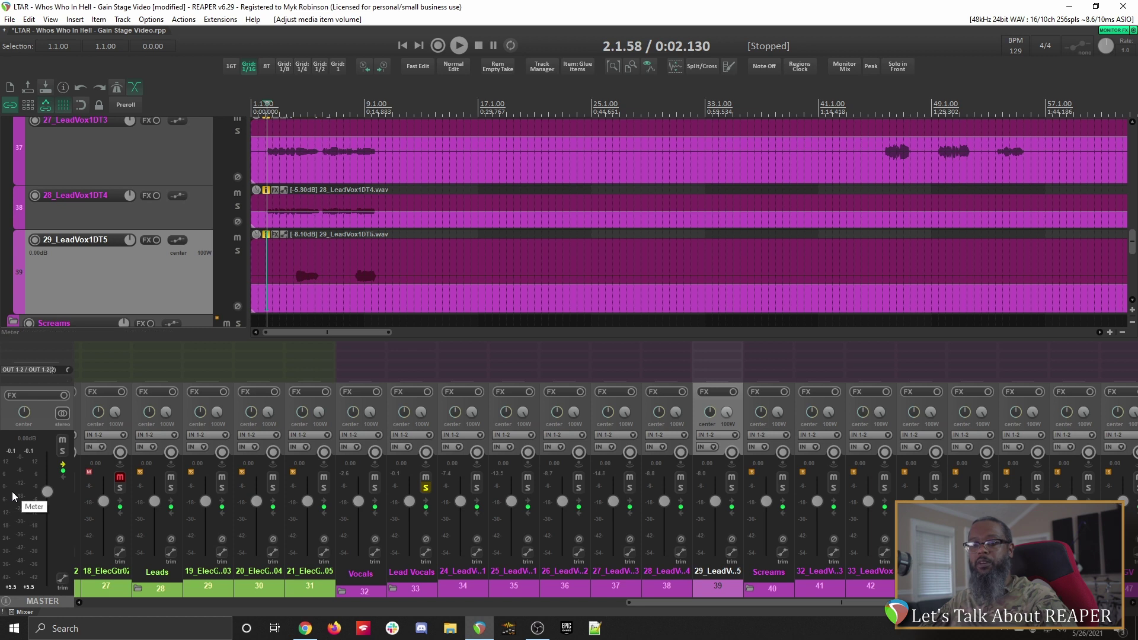
- Unsolo the Lead Vocals folder, audition the full mix, and scroll to the BackingVox tracks
click(425, 488)
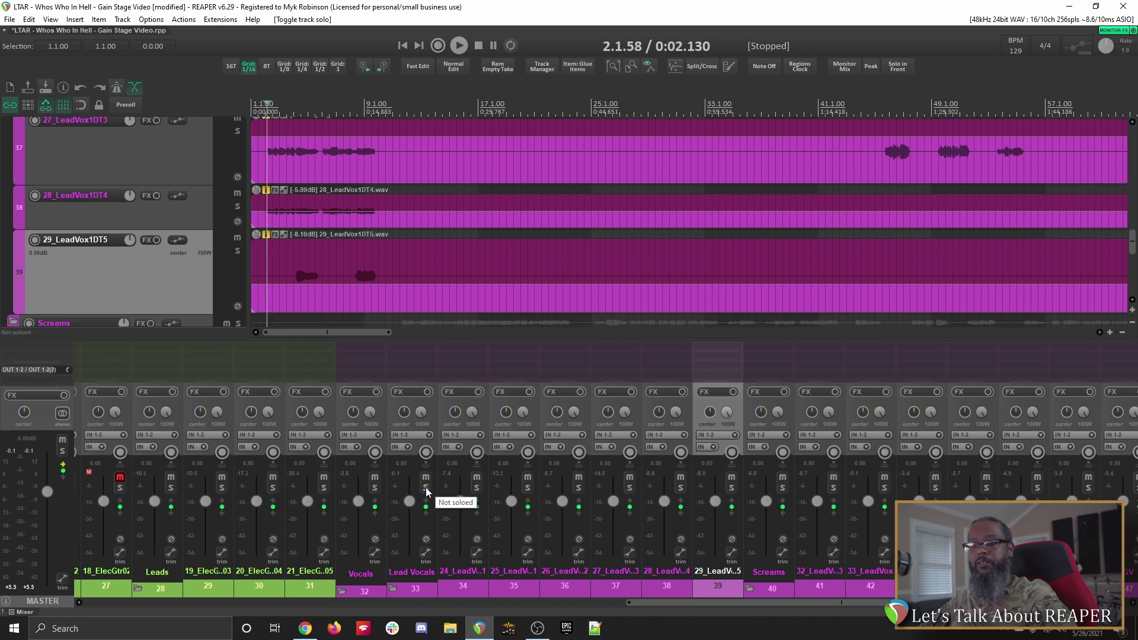
key(space)
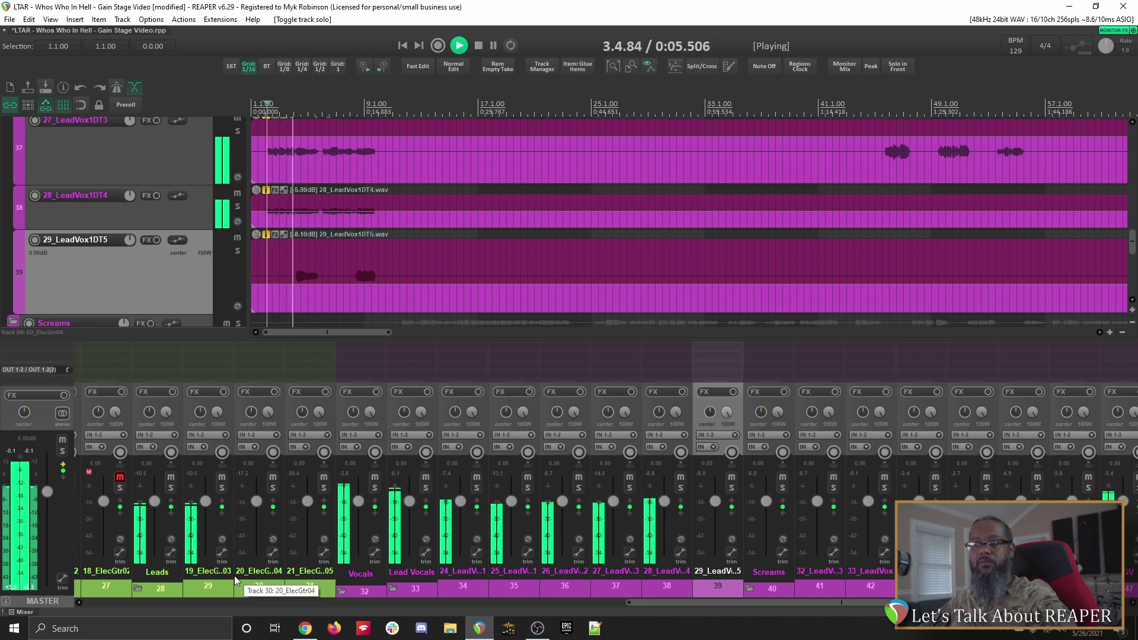
key(space)
drag(822, 602, 889, 602)
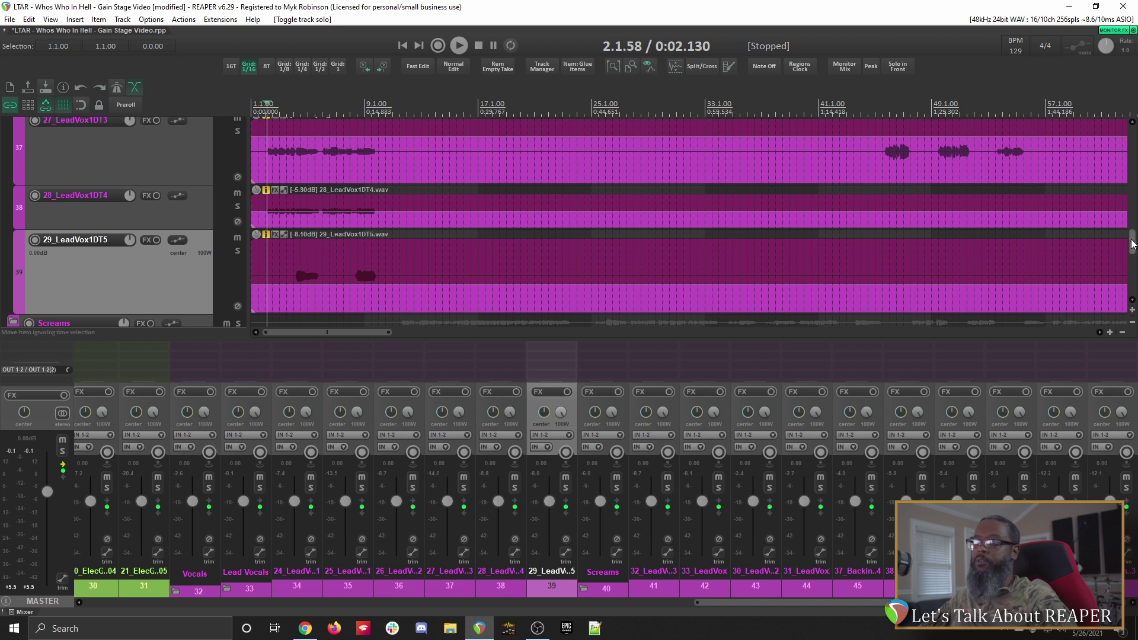
scroll(320, 164, down, 5)
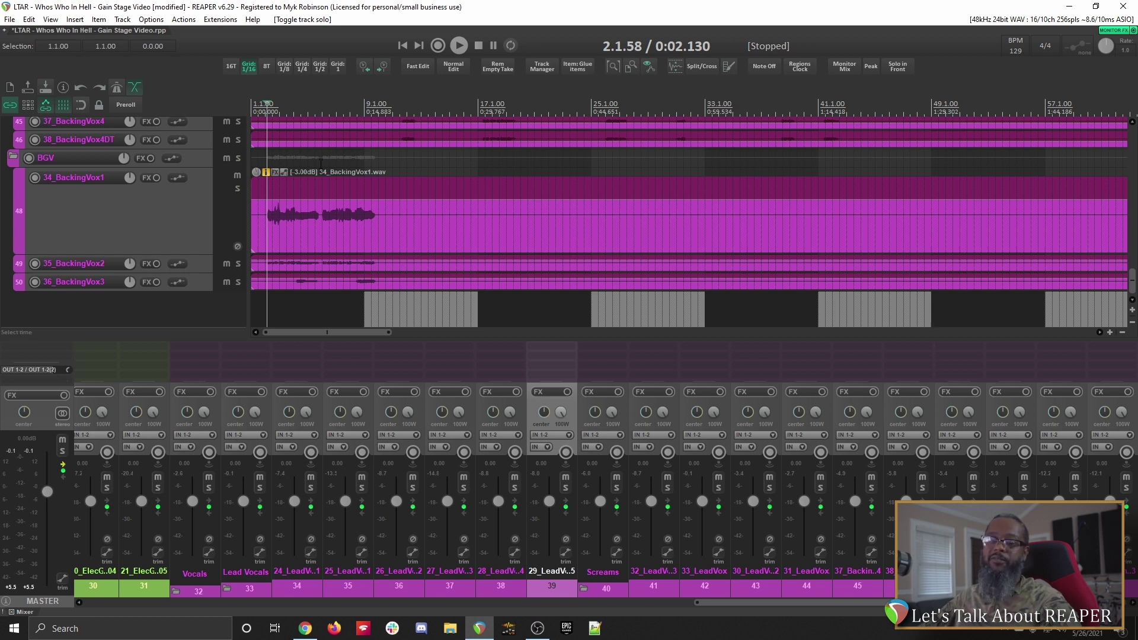
- Lower the 34_BackingVox1 item volume to -9.40 dB and play the mix to check it
drag(321, 173, 330, 190)
key(space)
key(space)
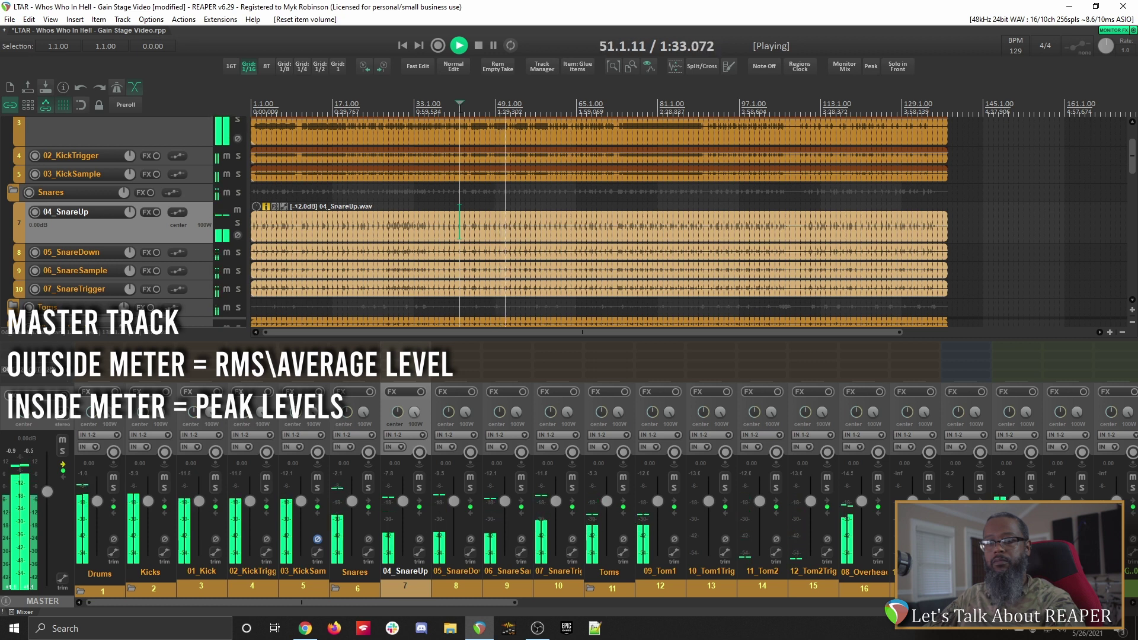
key(space)
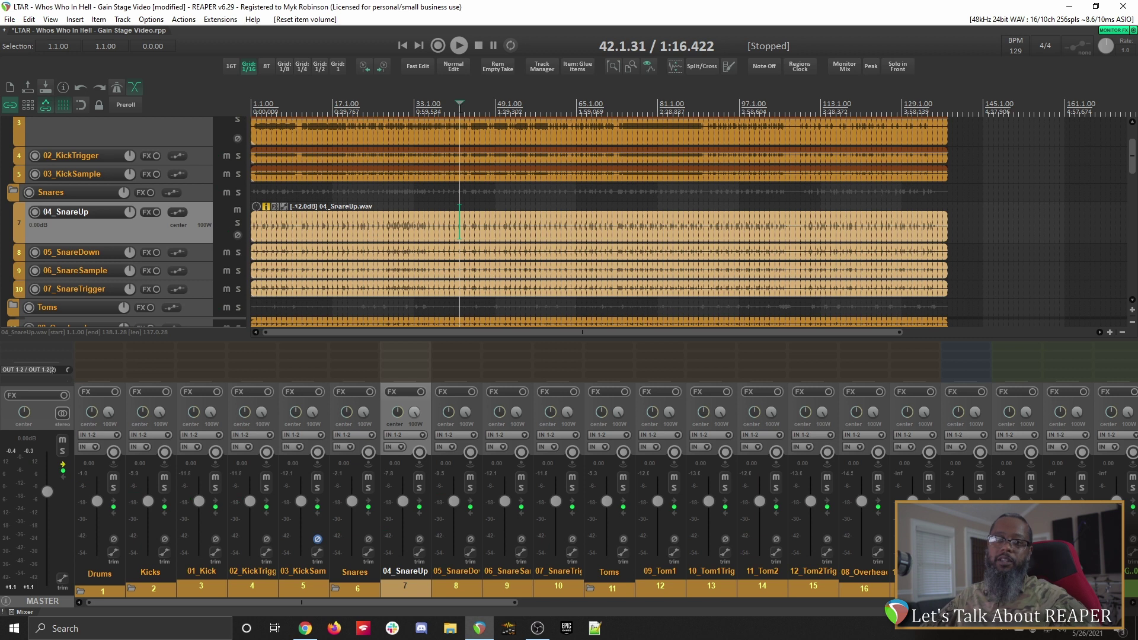